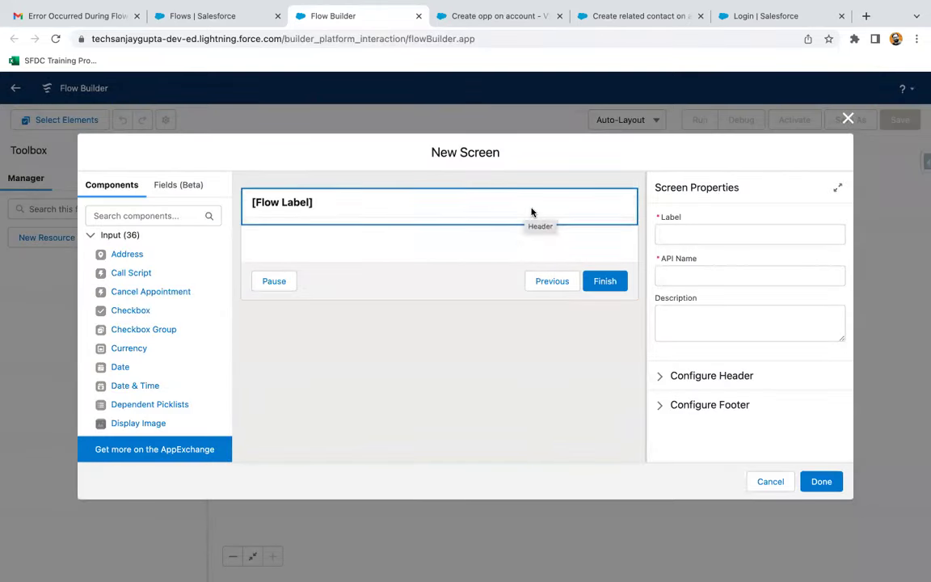
- Label the screen Contact Information and add a First Name text input
click(669, 234)
text(Contact Information)
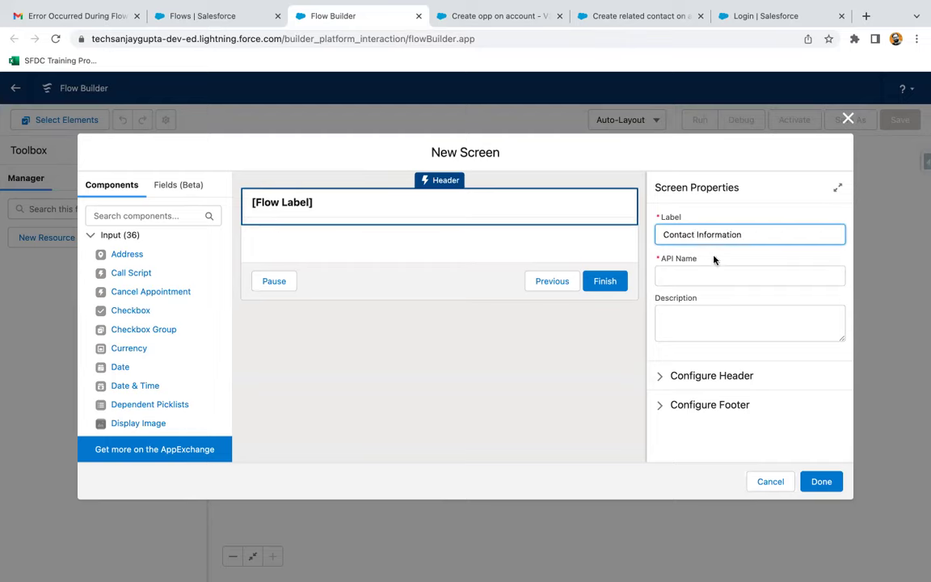
click(713, 258)
click(162, 216)
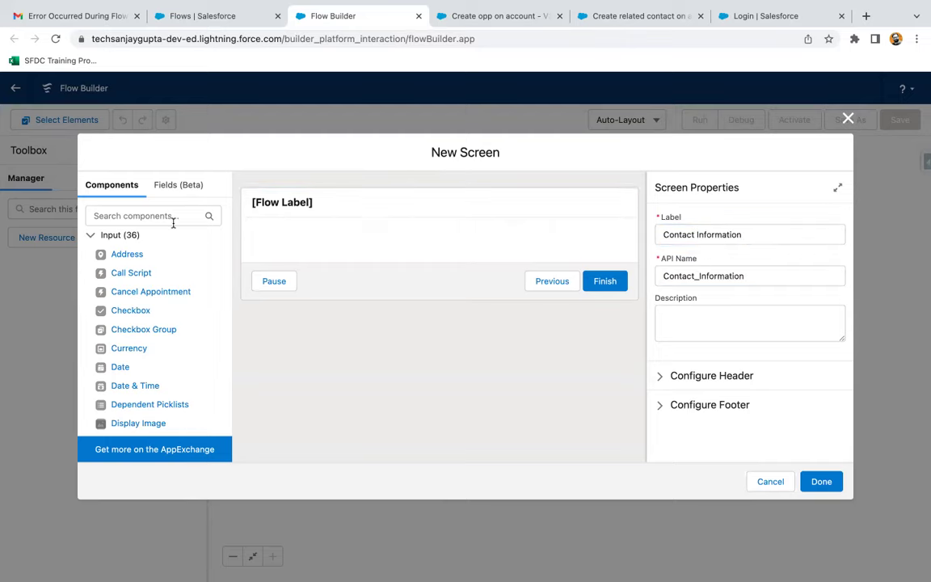
text(text)
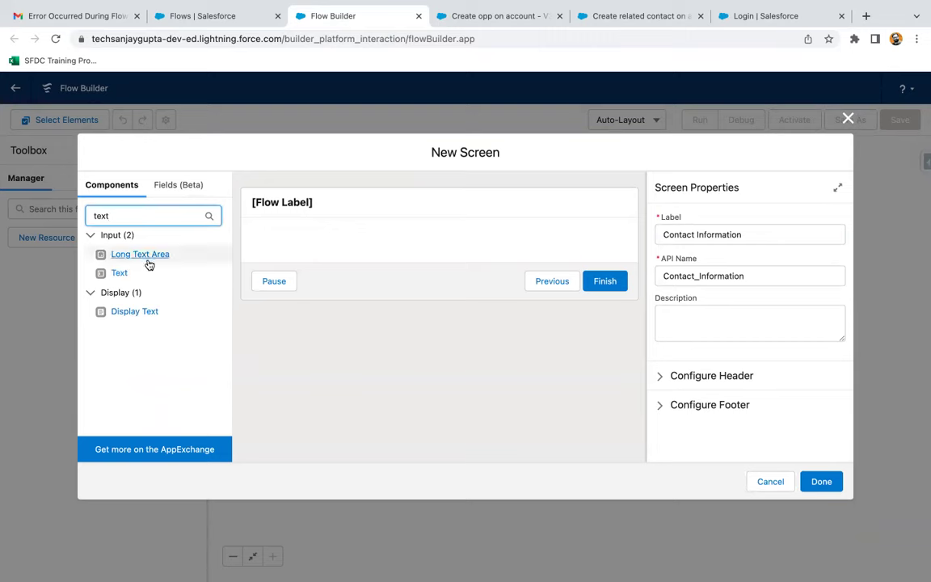
drag(119, 273, 306, 243)
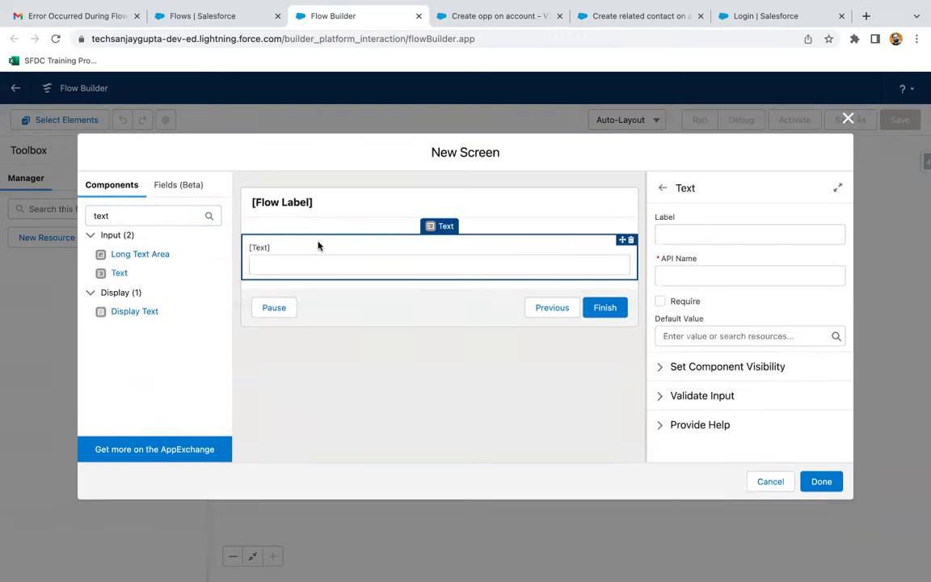
click(717, 234)
text(First Name)
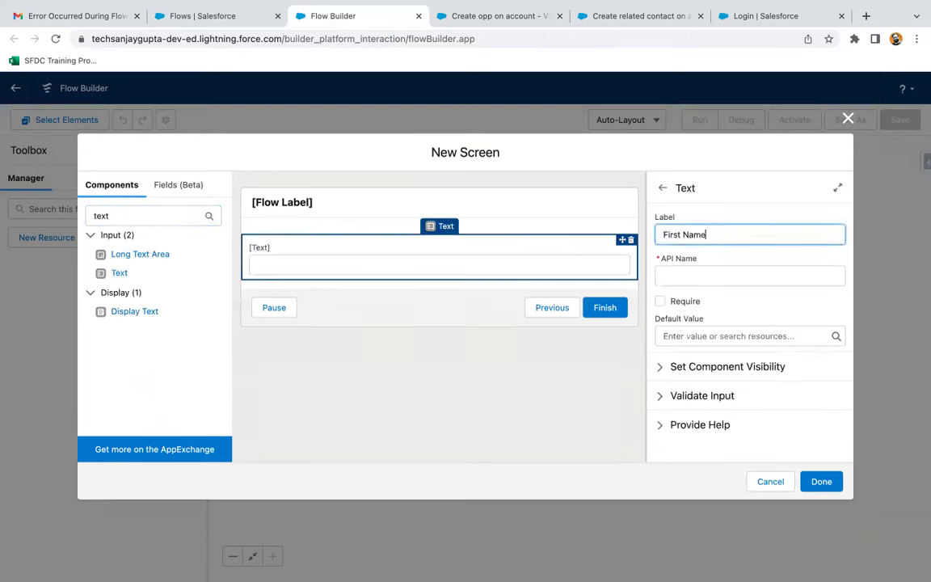
click(680, 275)
click(717, 309)
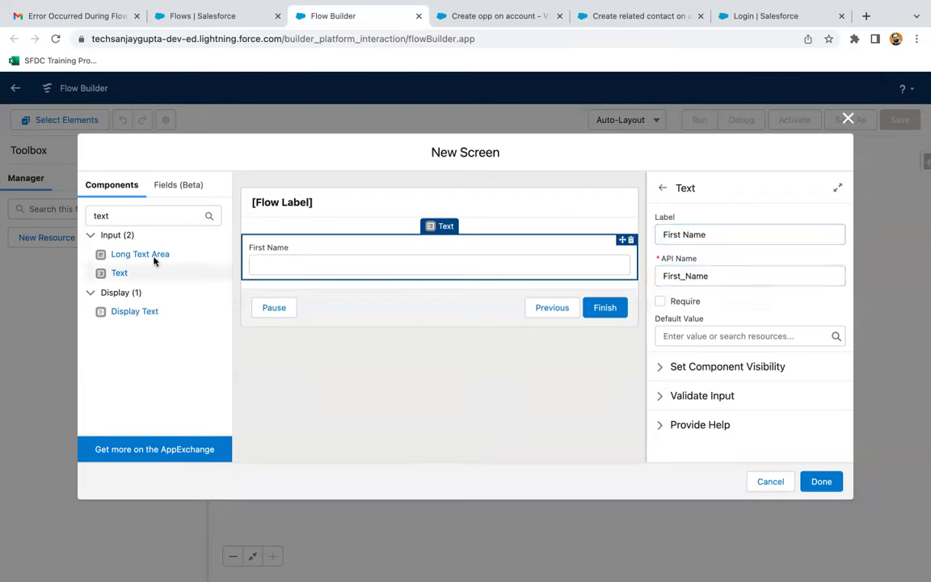
- Add a second text input labelled Last Name and make it required
click(119, 273)
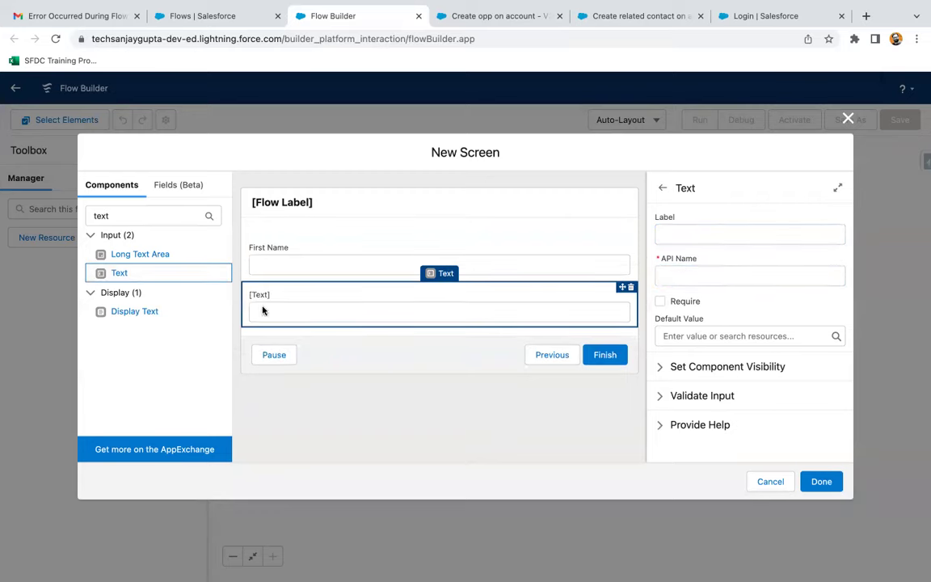
click(657, 232)
text(Last Name)
click(671, 269)
click(660, 301)
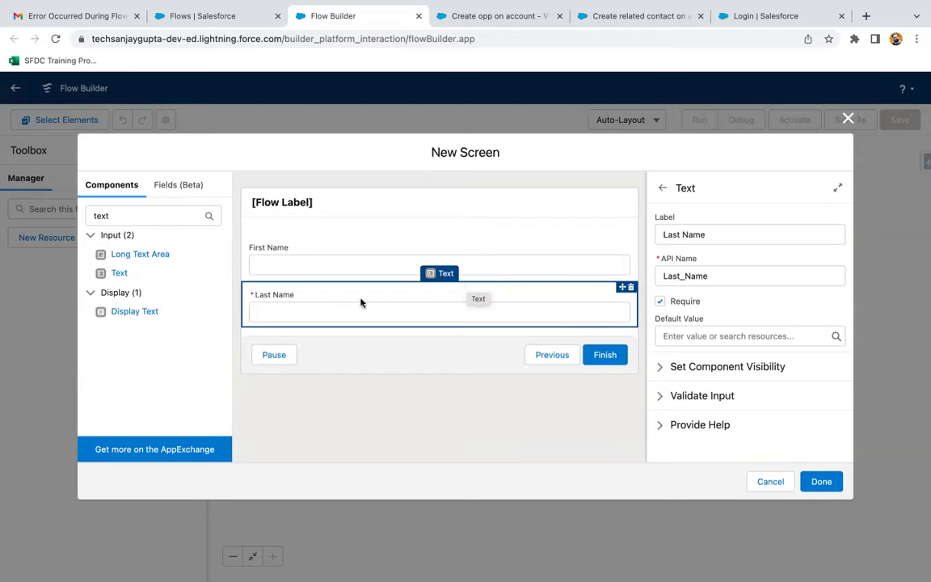
double_click(119, 214)
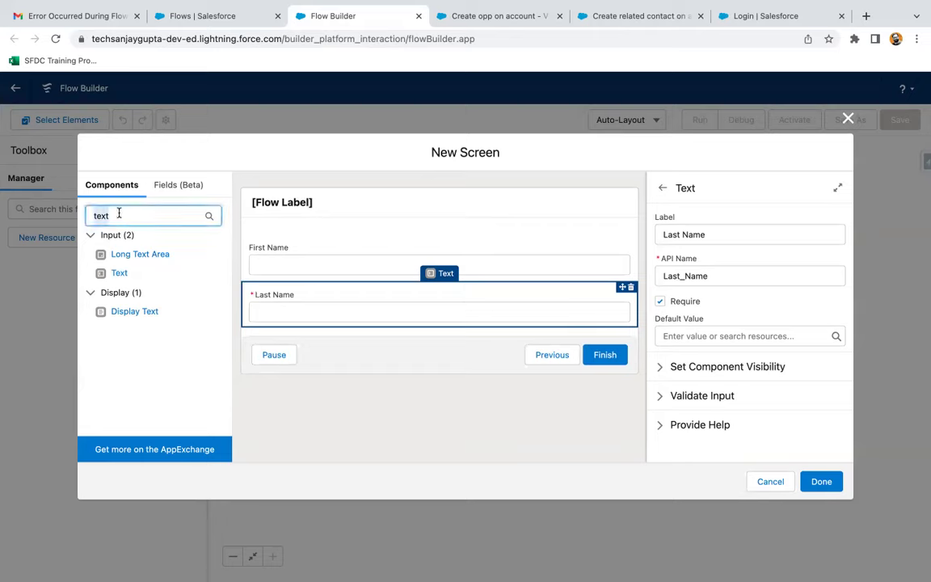
- Add a Phone input and an Email text input below Last Name
text(phone)
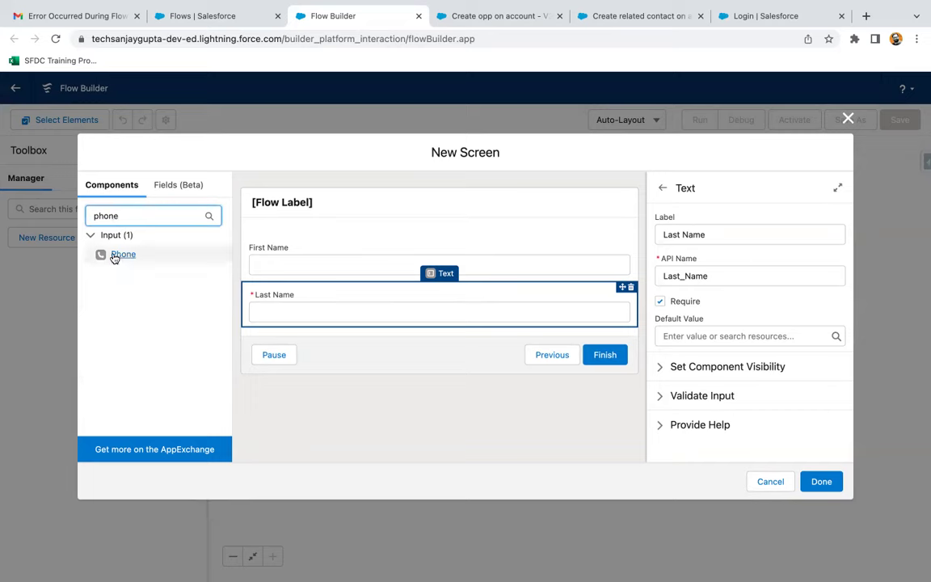
click(119, 255)
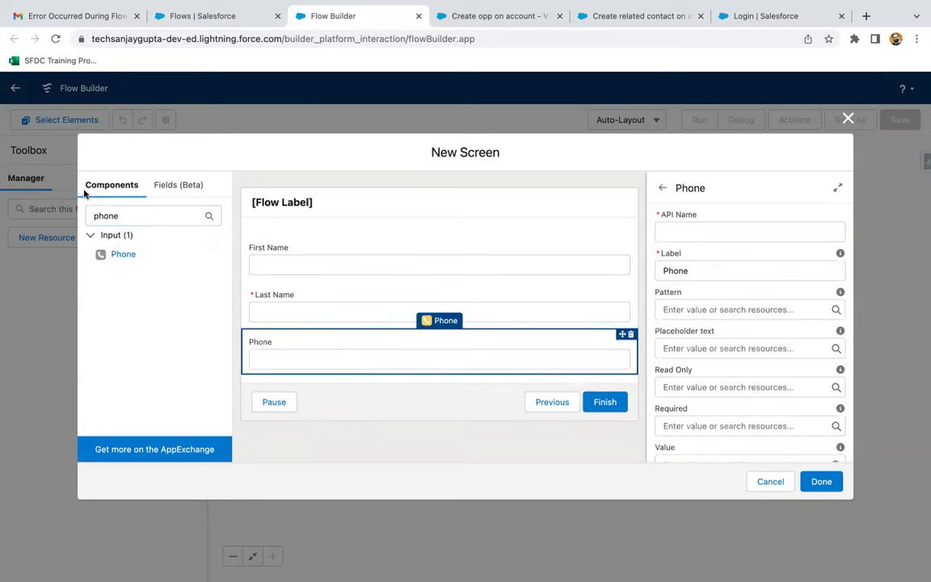
click(692, 224)
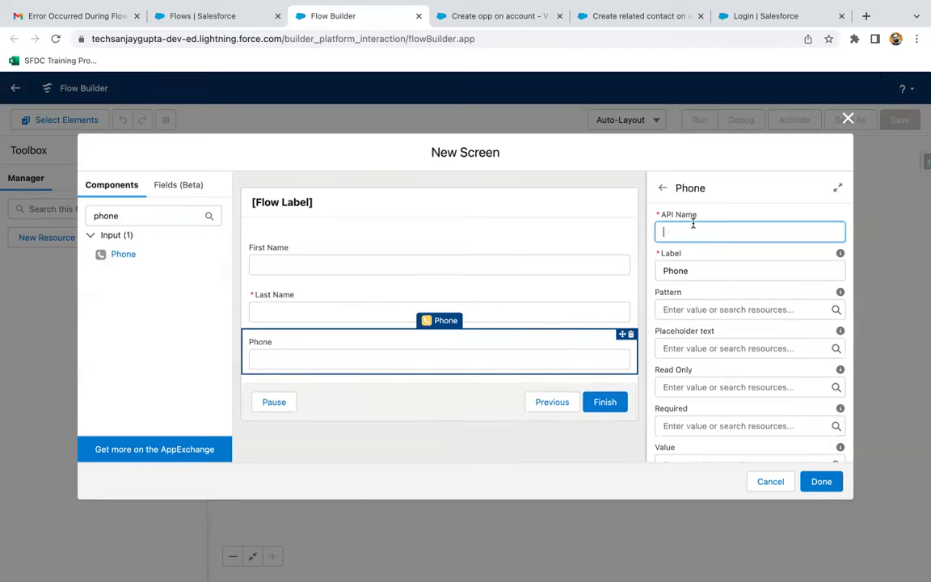
click(688, 251)
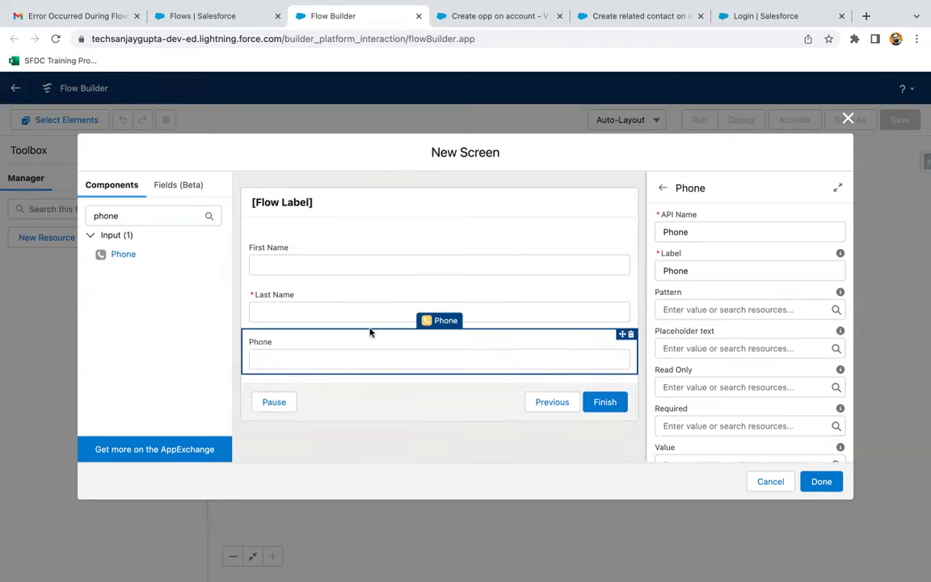
double_click(136, 216)
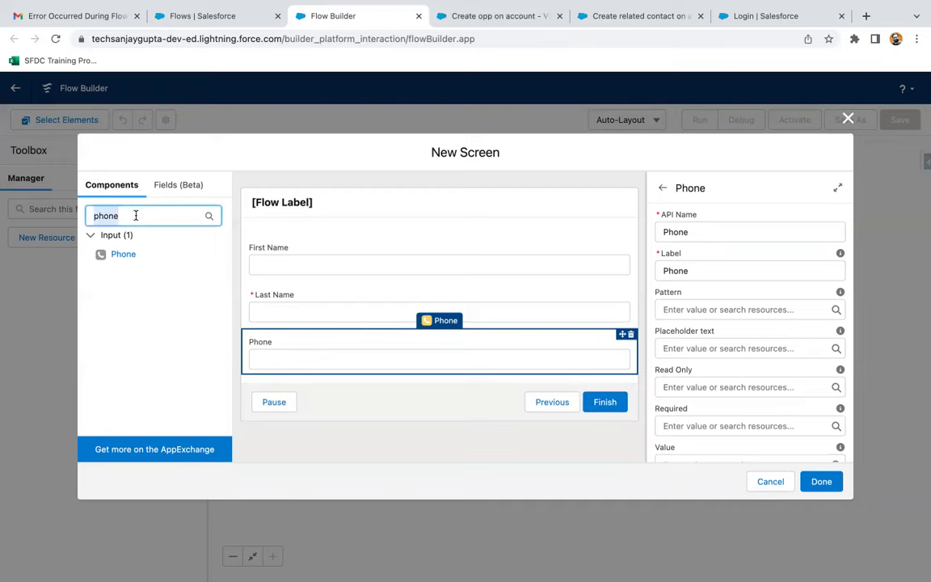
text(text)
click(118, 272)
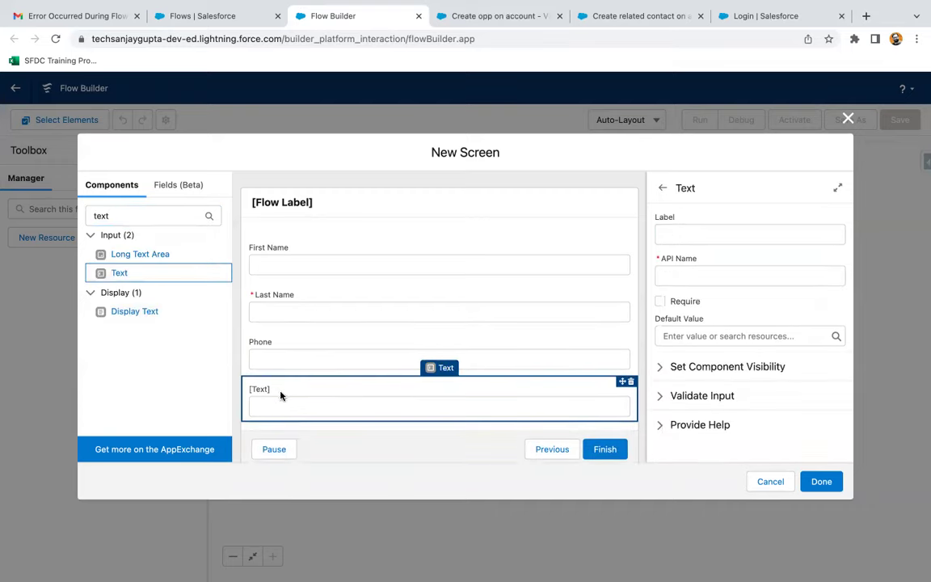
click(702, 234)
text(Email)
key(Tab)
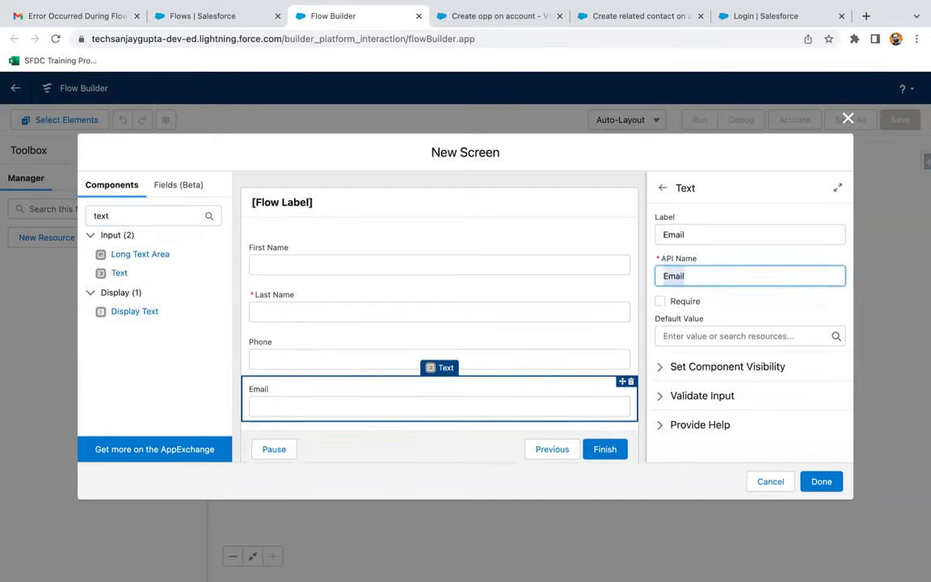
- Add a 'Do you want to attach a file?' checkbox and place the screen in the flow
click(103, 220)
key(BackSpace)
key(BackSpace)
key(BackSpace)
key(BackSpace)
text(check)
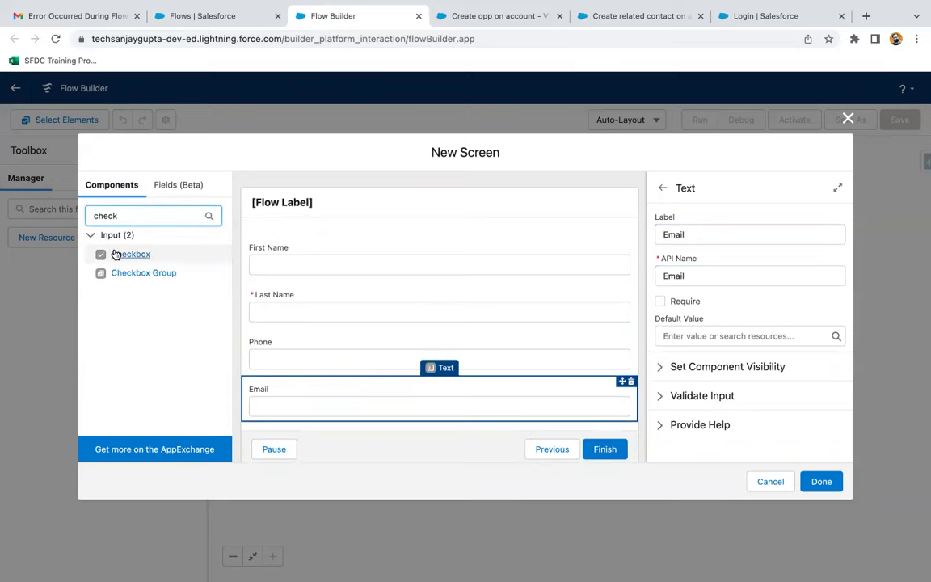
click(122, 253)
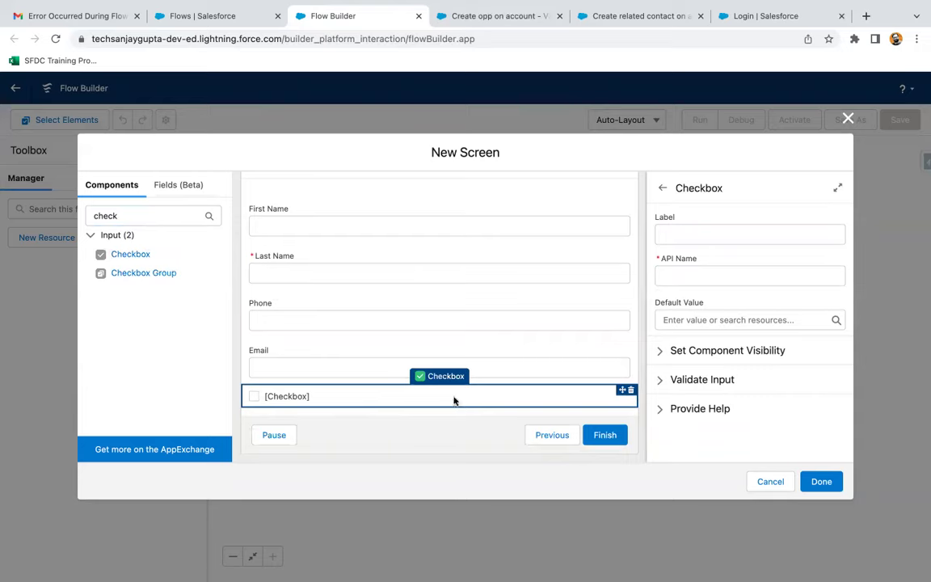
click(686, 231)
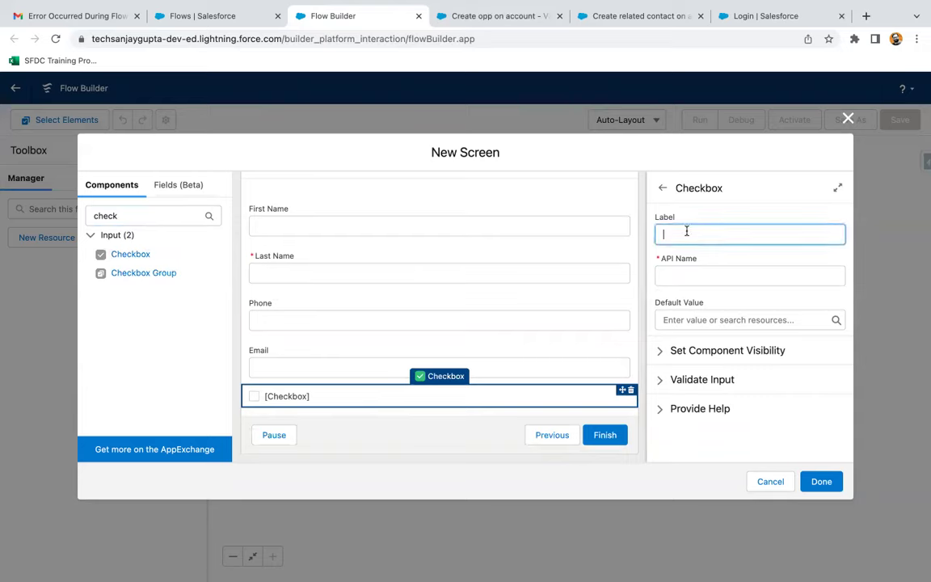
text(W)
text(o you want to attach a file?)
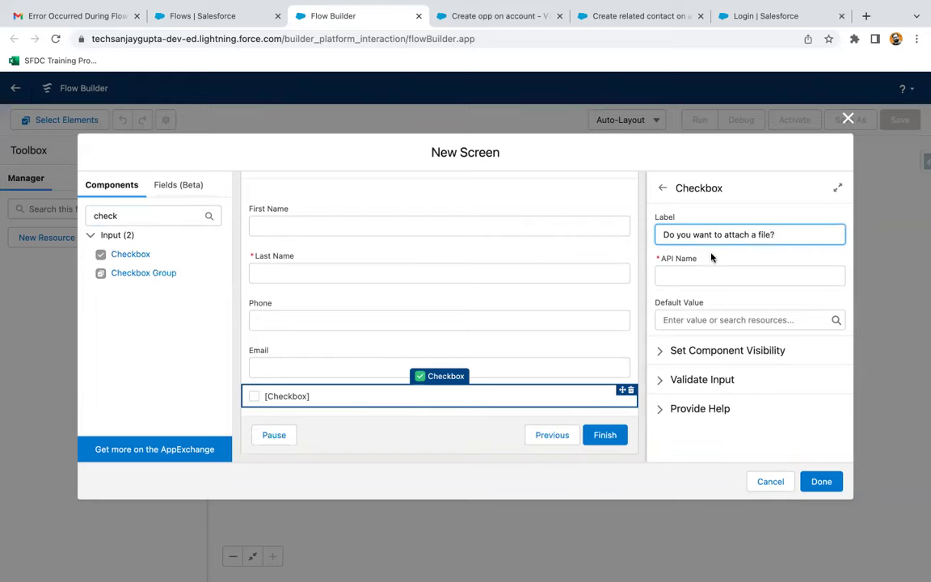
click(710, 256)
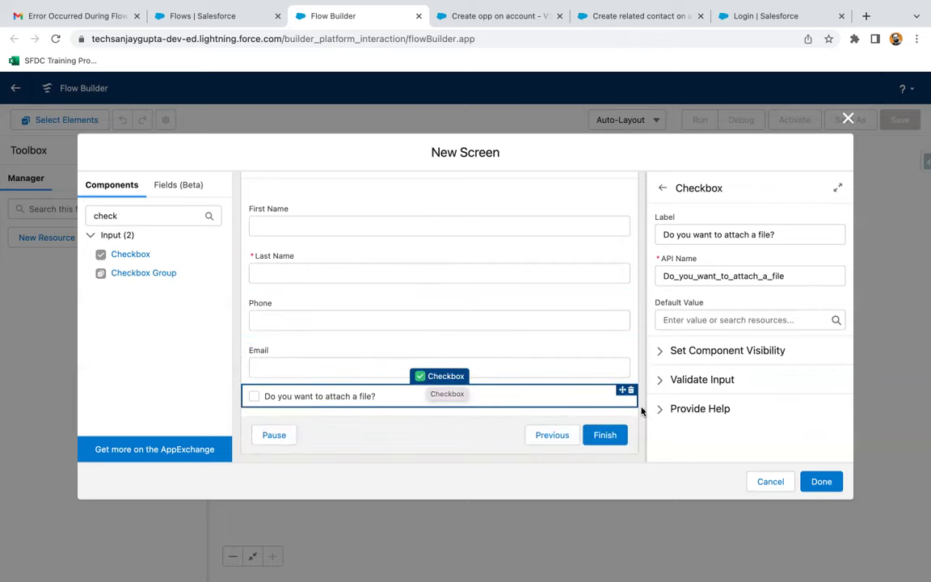
click(820, 481)
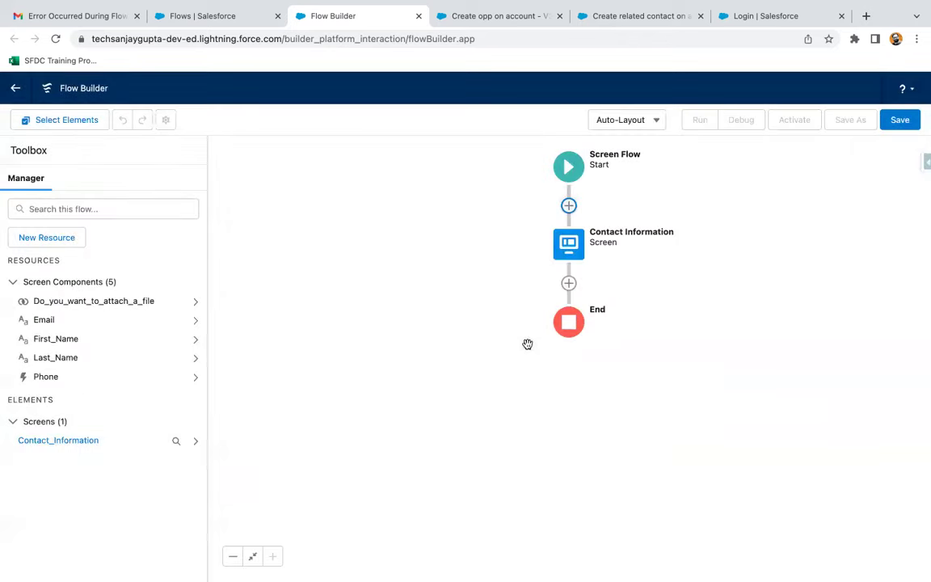
- Insert a Create Records element labelled Create Contact using separate resources and literal values
click(569, 283)
scroll(531, 408, down, 3)
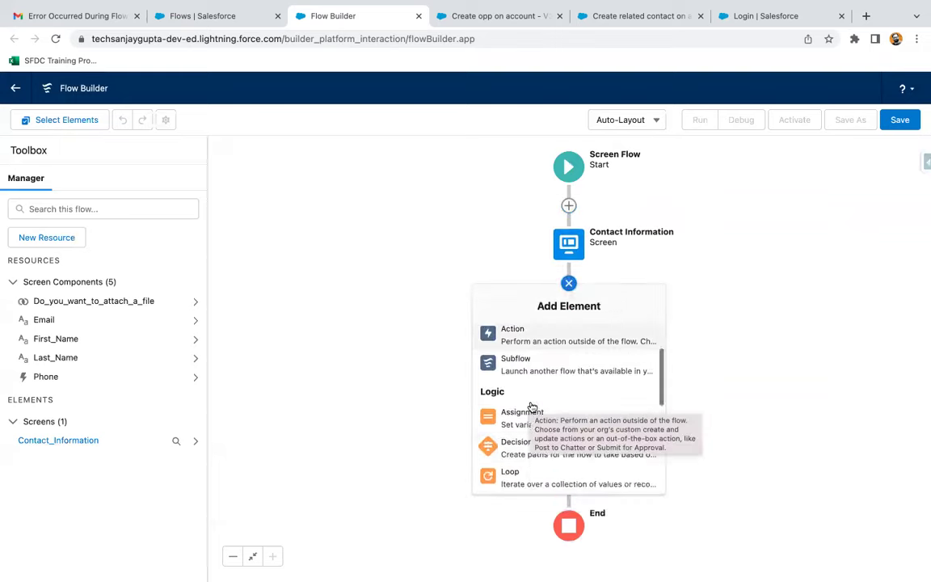
scroll(531, 408, down, 5)
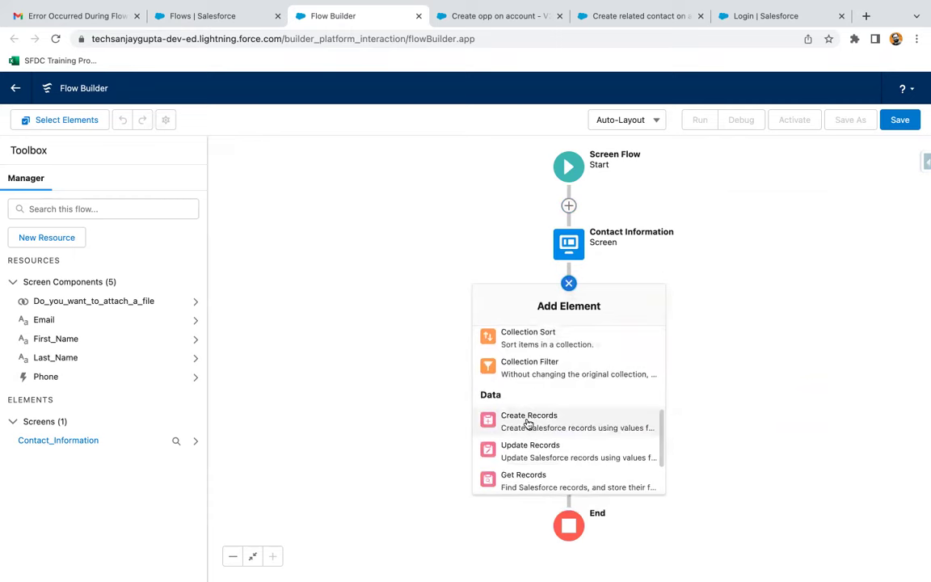
click(527, 418)
text(Cre)
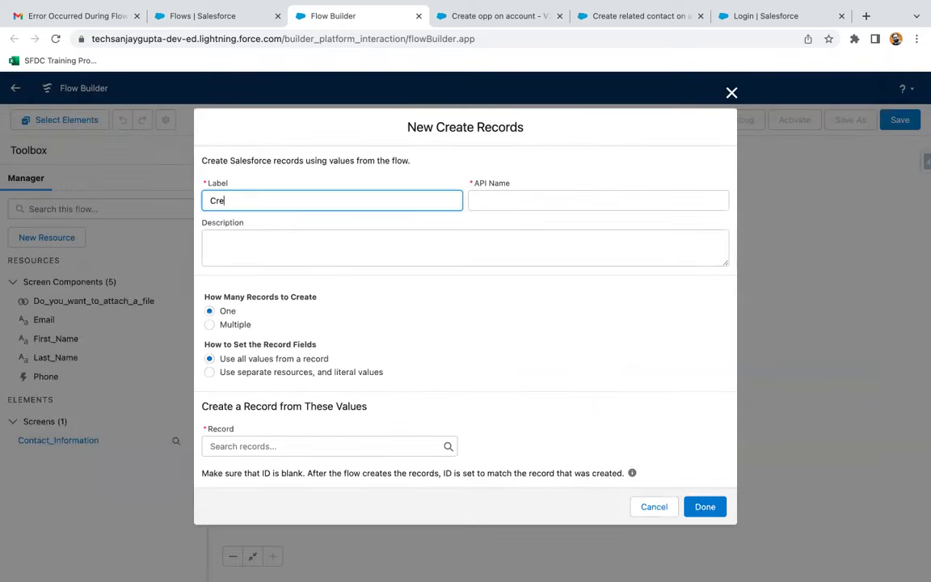
text(ate Contac)
click(413, 339)
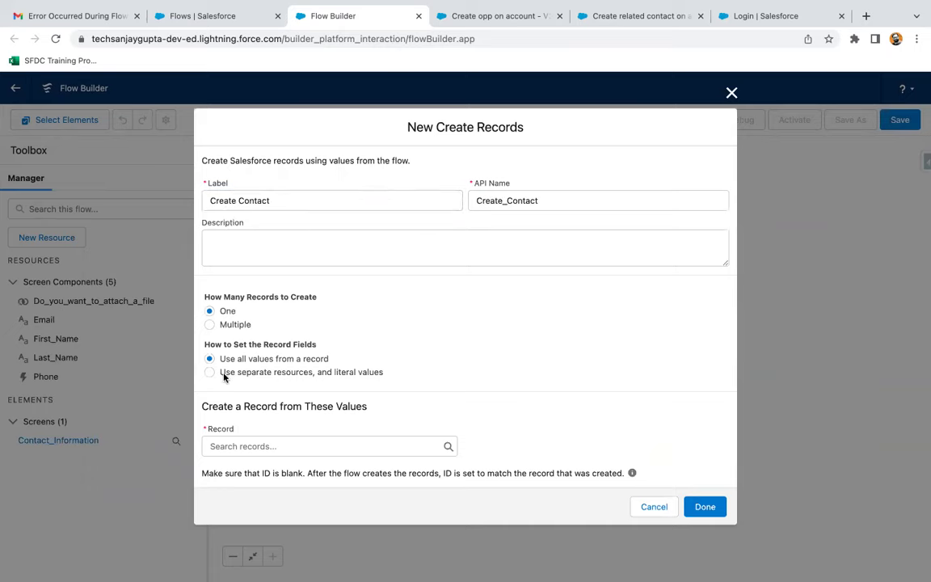
click(211, 371)
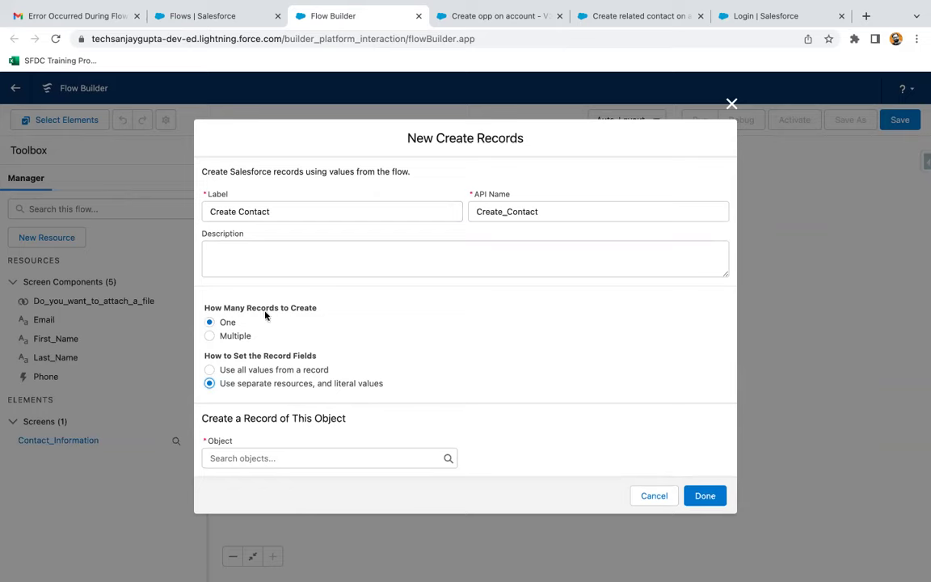
- Target the Contact object and map FirstName to the First_Name screen input
click(246, 458)
text(contact)
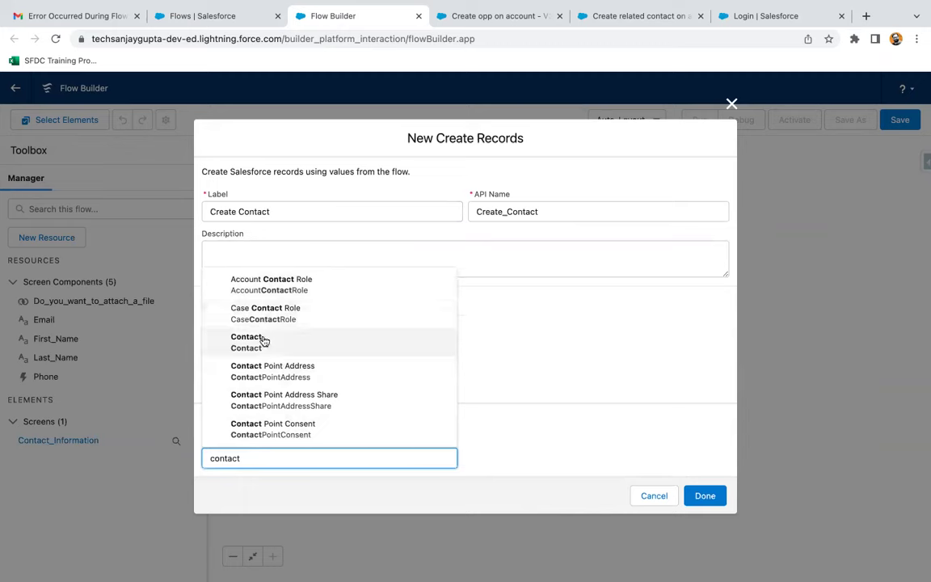
click(262, 339)
scroll(453, 304, down, 3)
click(304, 426)
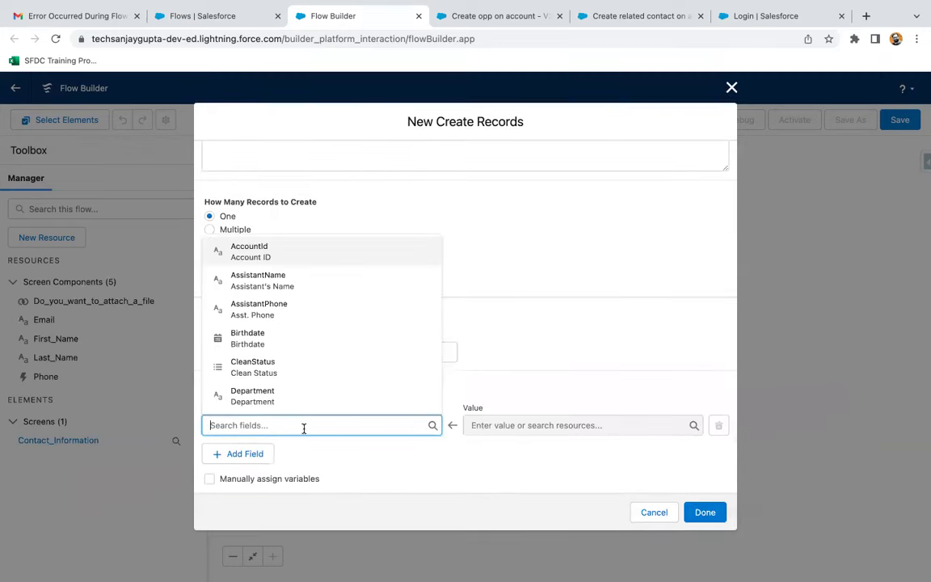
text(first)
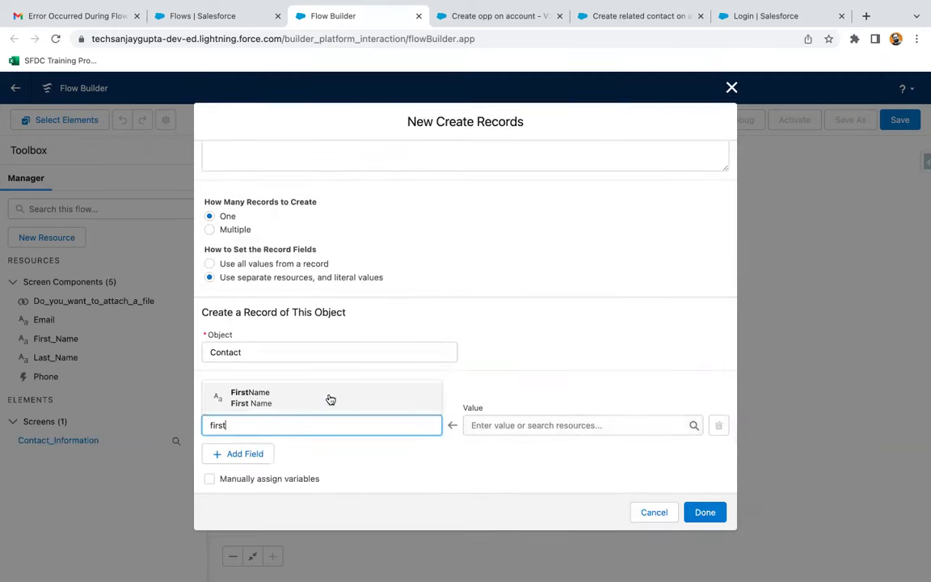
click(328, 398)
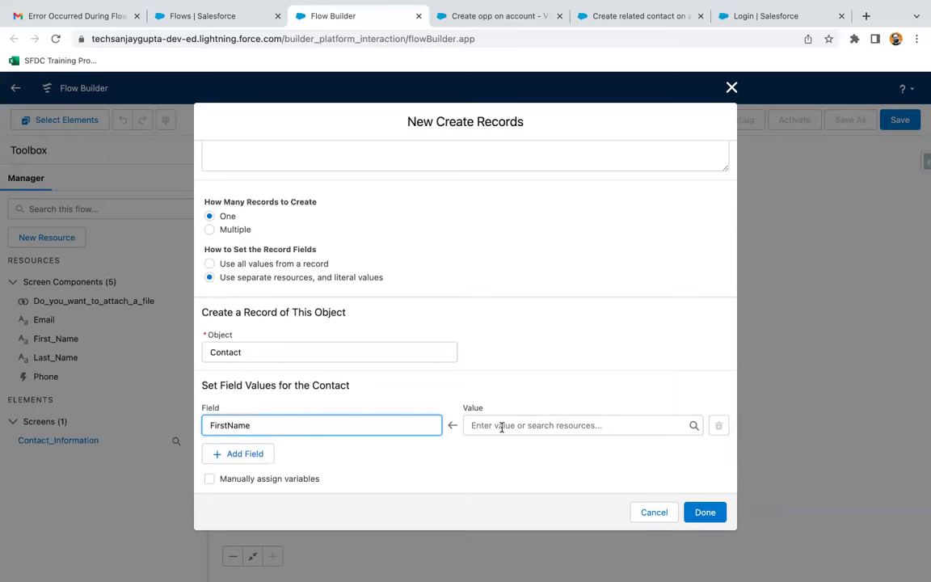
click(477, 426)
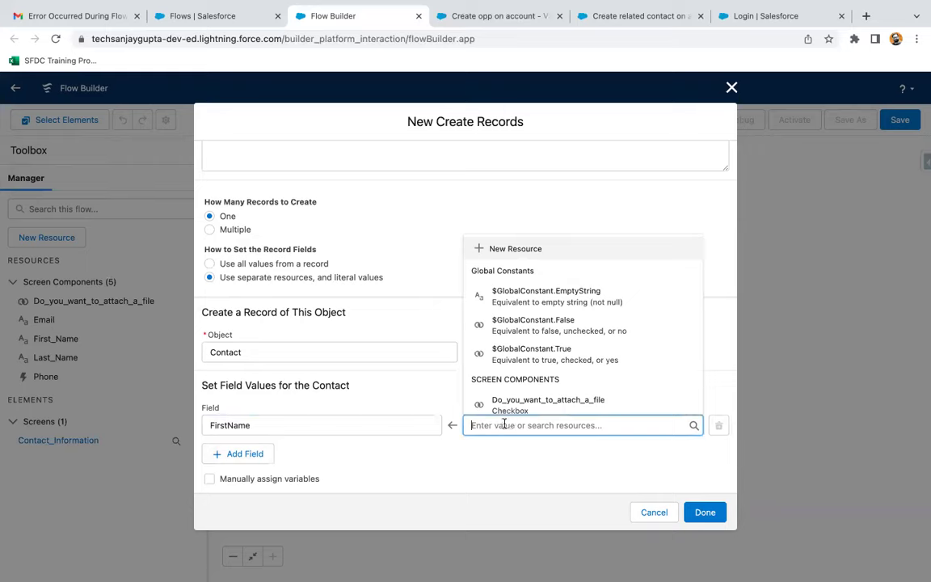
text(first)
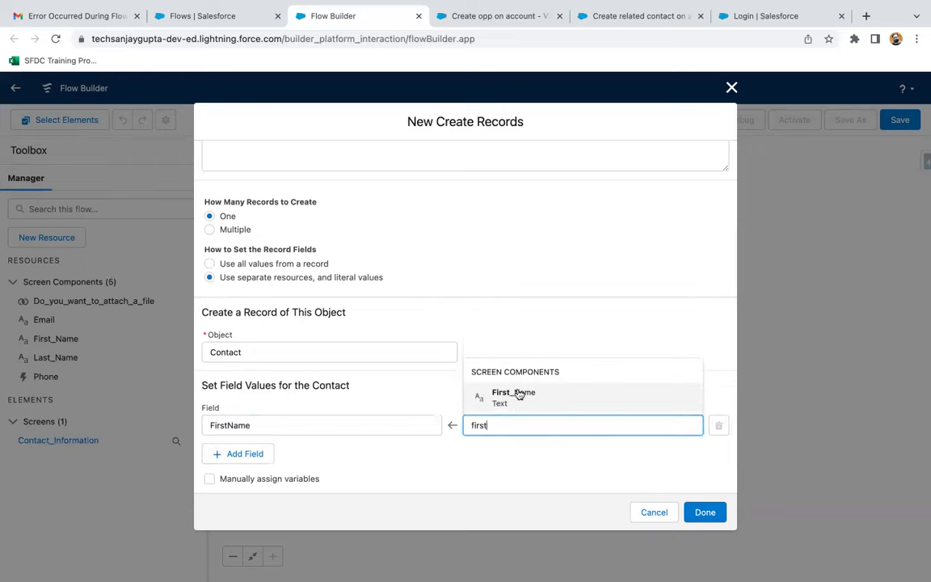
click(518, 392)
- Add a second field row set to LastName
click(234, 454)
click(231, 424)
text(las)
click(284, 401)
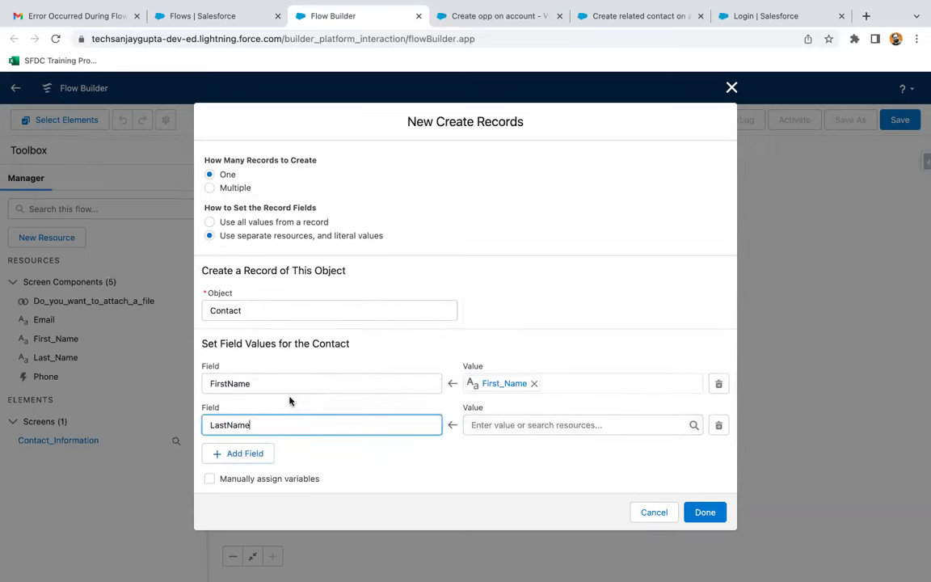
- Map LastName to Last_Name and add MobilePhone set to the Phone input's value
click(486, 428)
text(last)
click(515, 393)
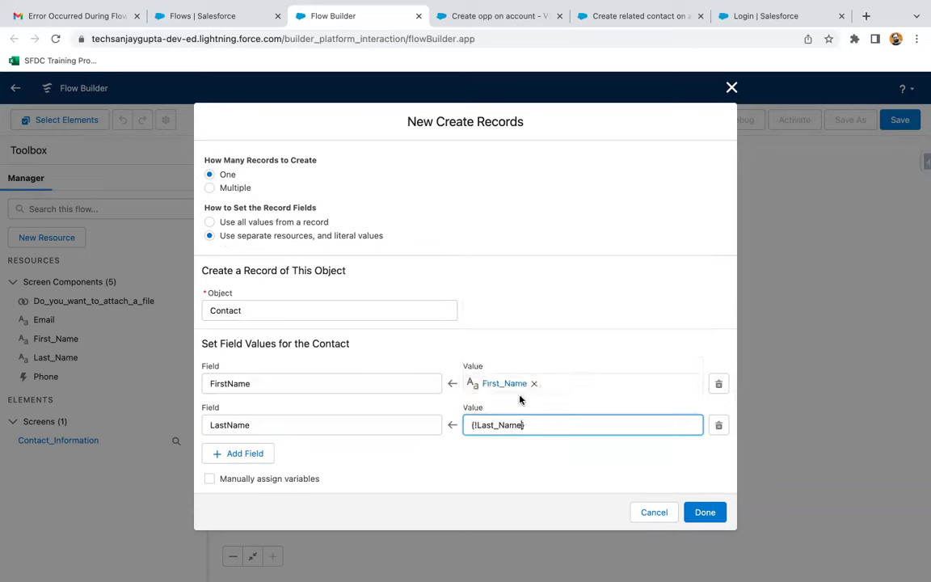
click(249, 454)
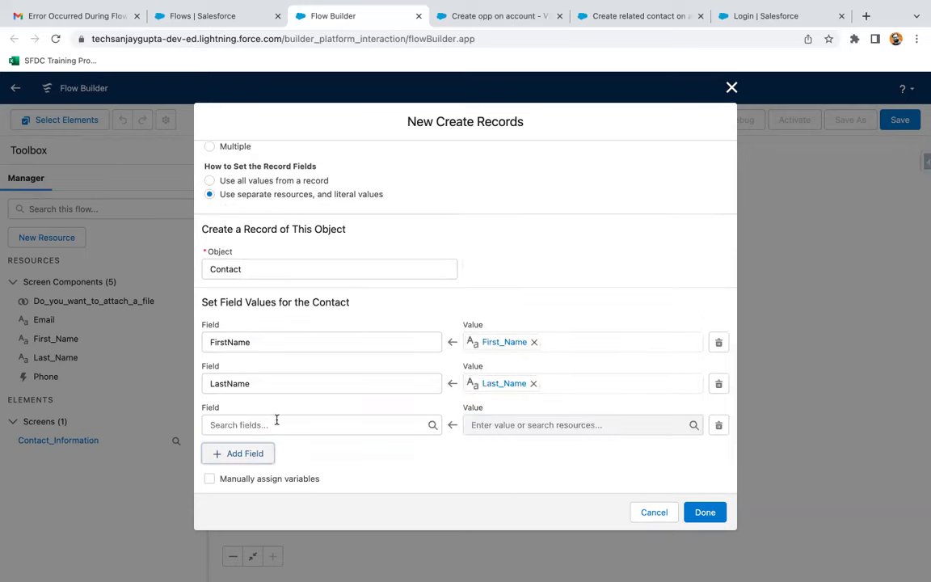
click(277, 422)
text(phone)
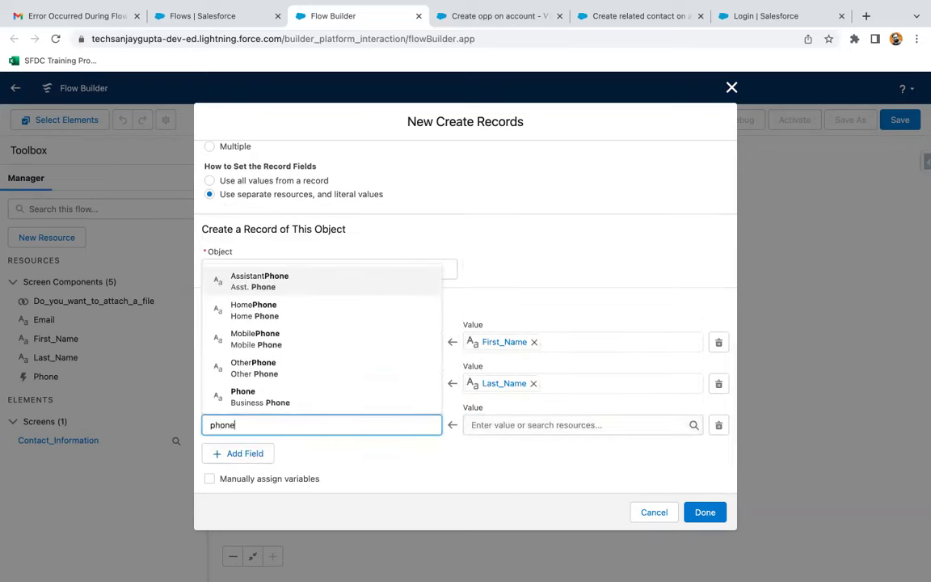
click(301, 345)
click(518, 419)
text(phon)
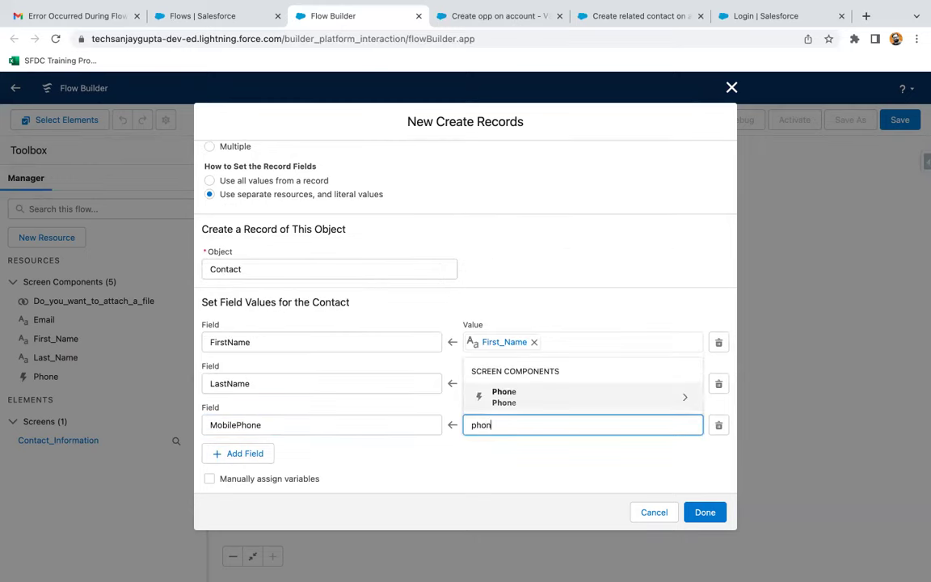
click(531, 404)
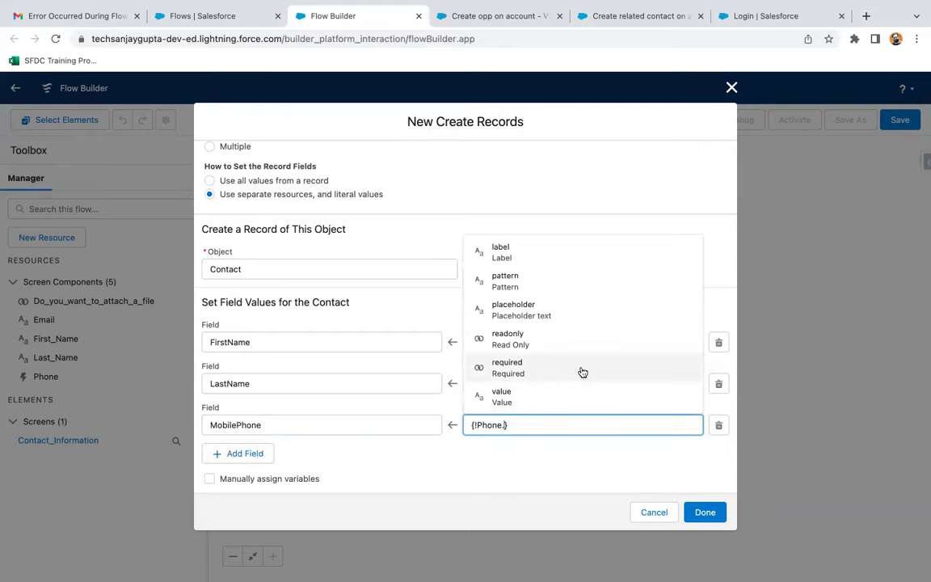
click(546, 397)
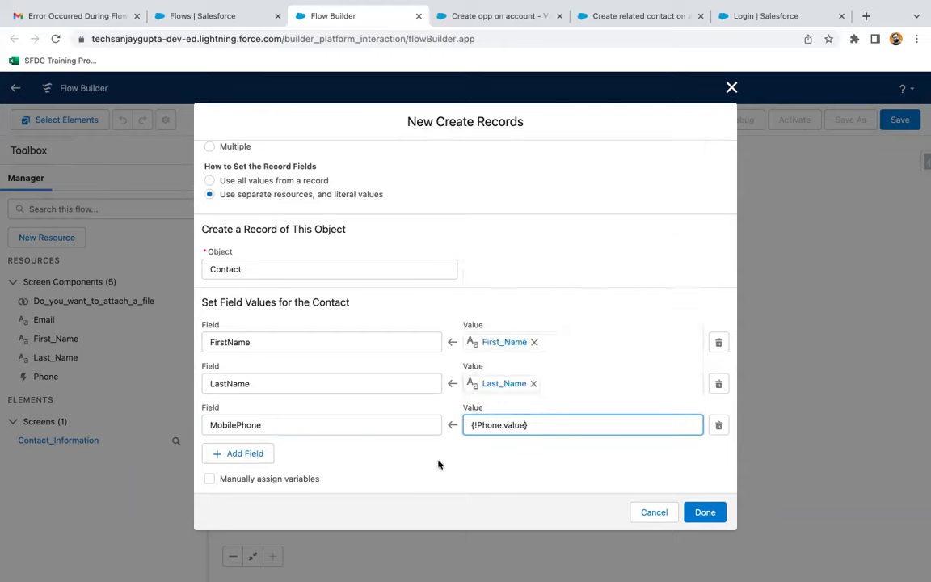
- Add an Email field row mapped to the Email screen input
click(233, 455)
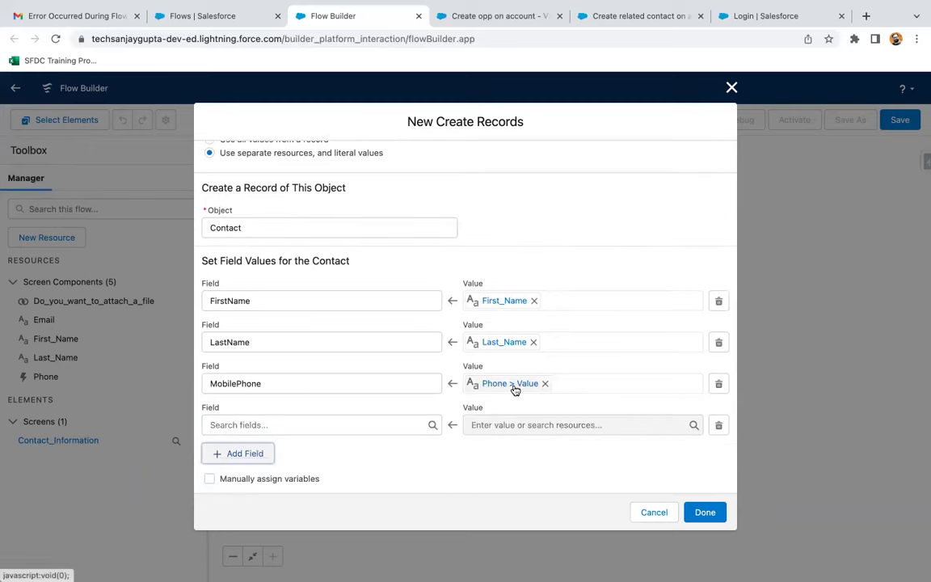
click(283, 426)
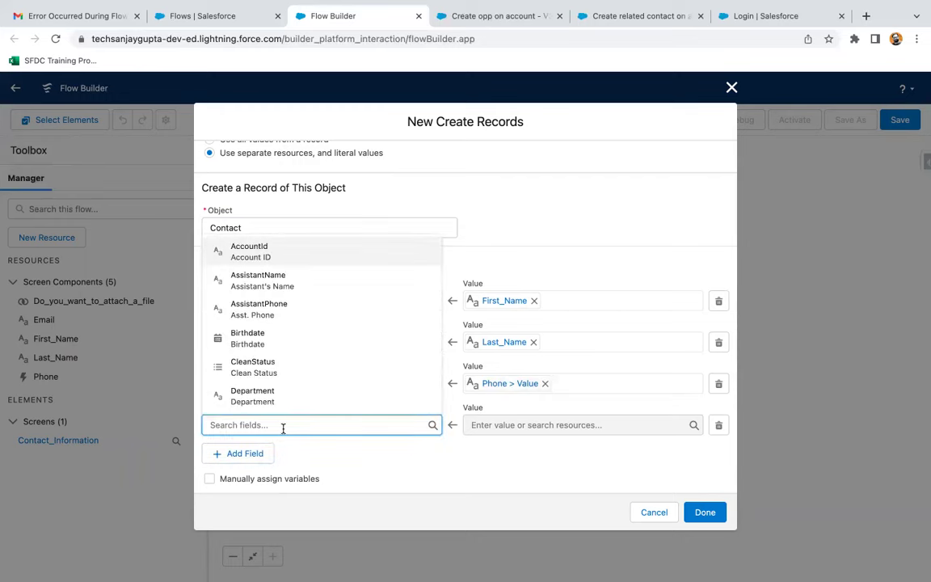
text(email)
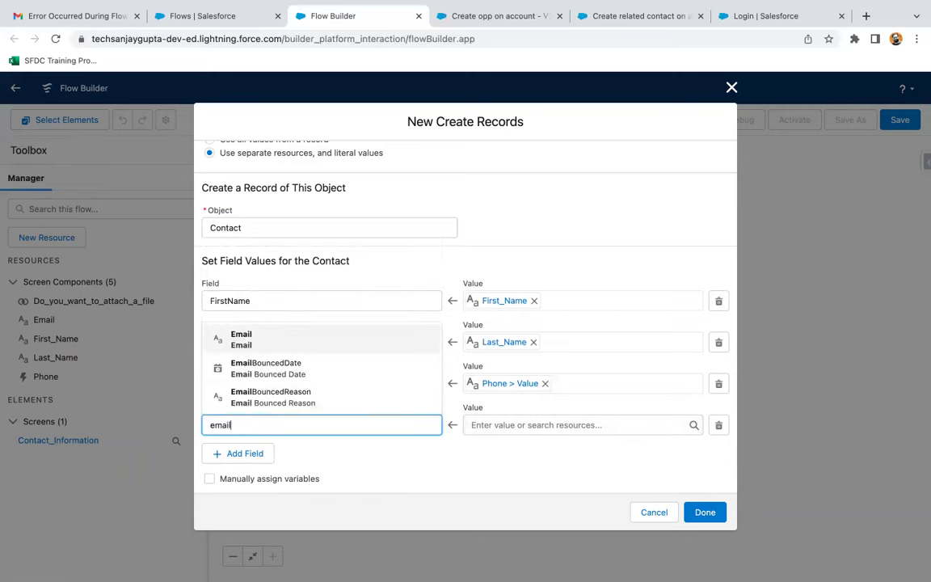
click(336, 342)
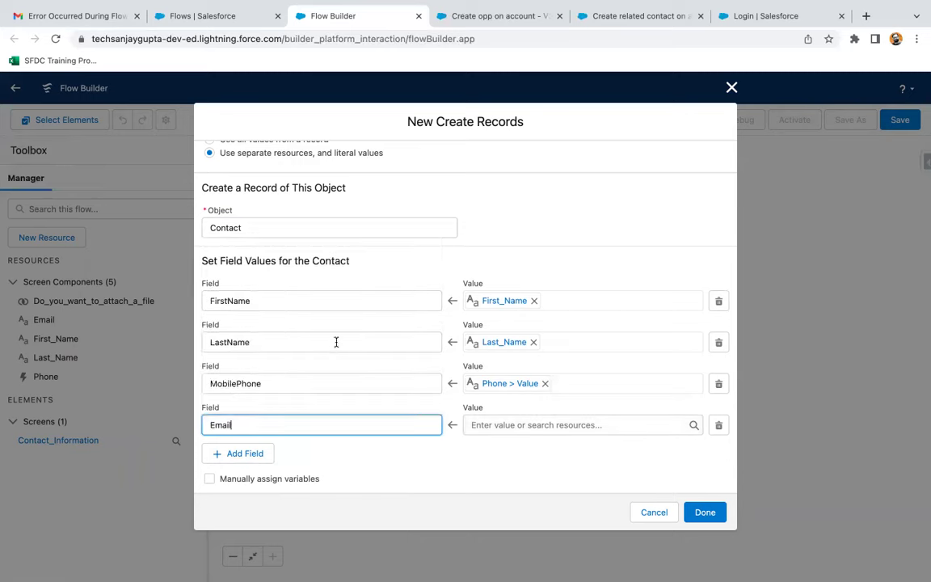
click(523, 424)
text(ema)
click(541, 396)
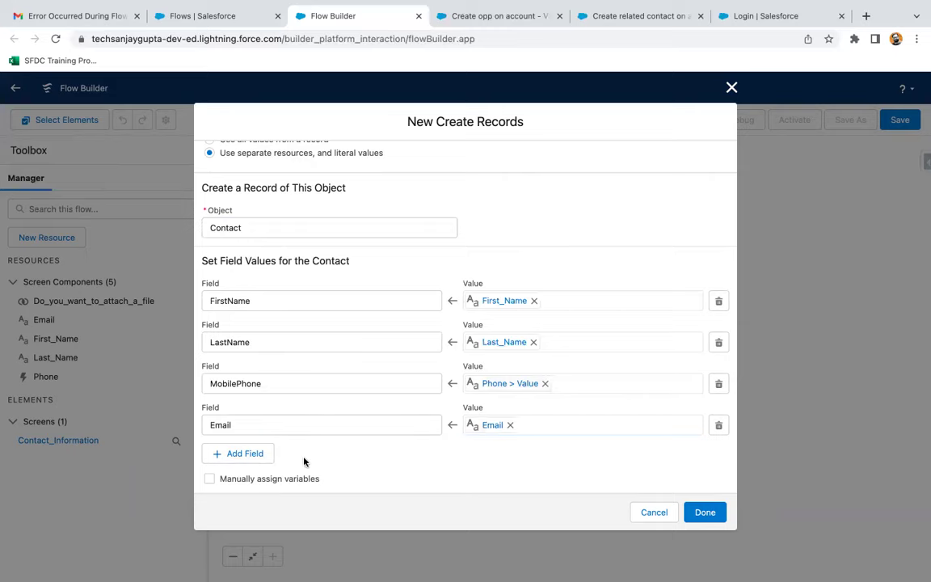
- Store the new Contact ID in a Text variable contactId and finish the Create Contact element
scroll(338, 451, down, 2)
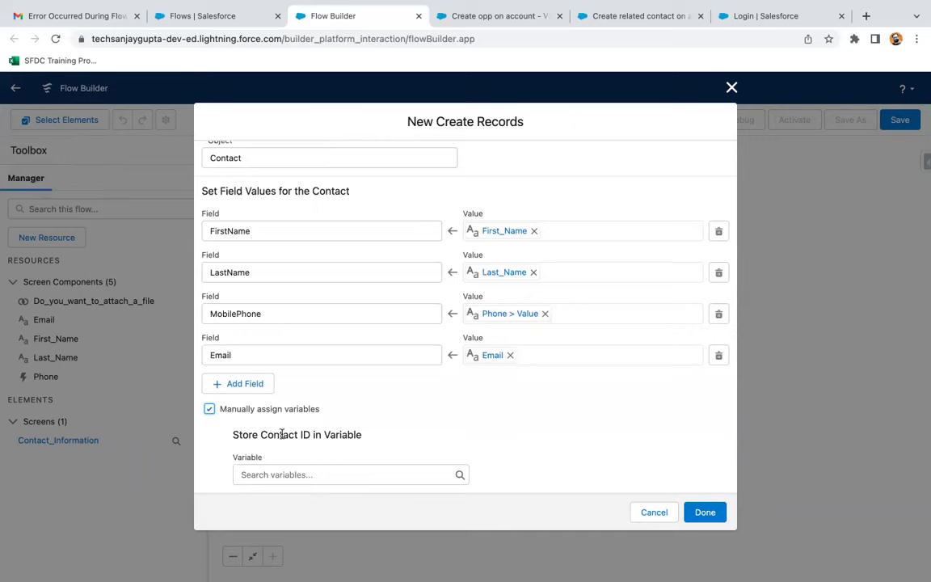
click(267, 474)
click(302, 359)
click(349, 273)
click(305, 301)
click(272, 297)
text(contactId)
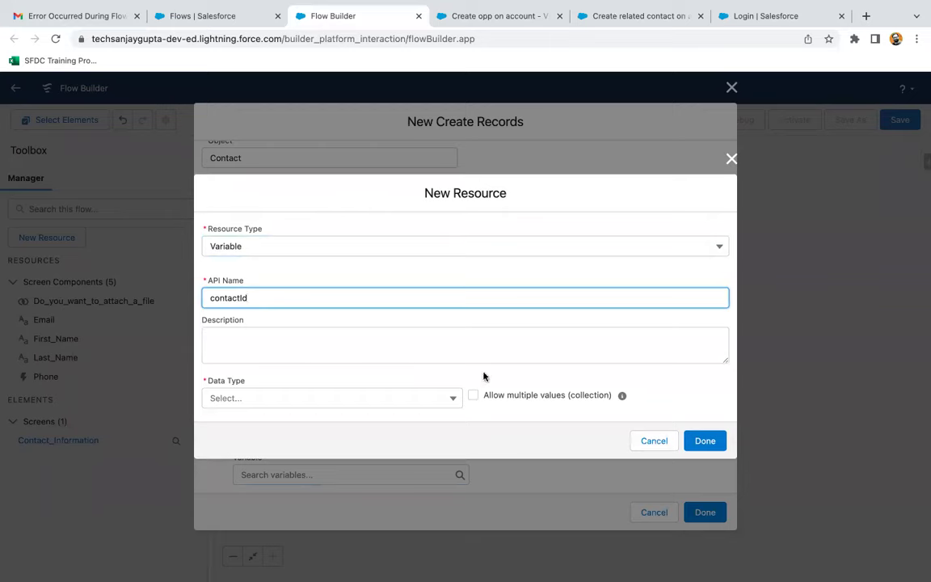
click(616, 391)
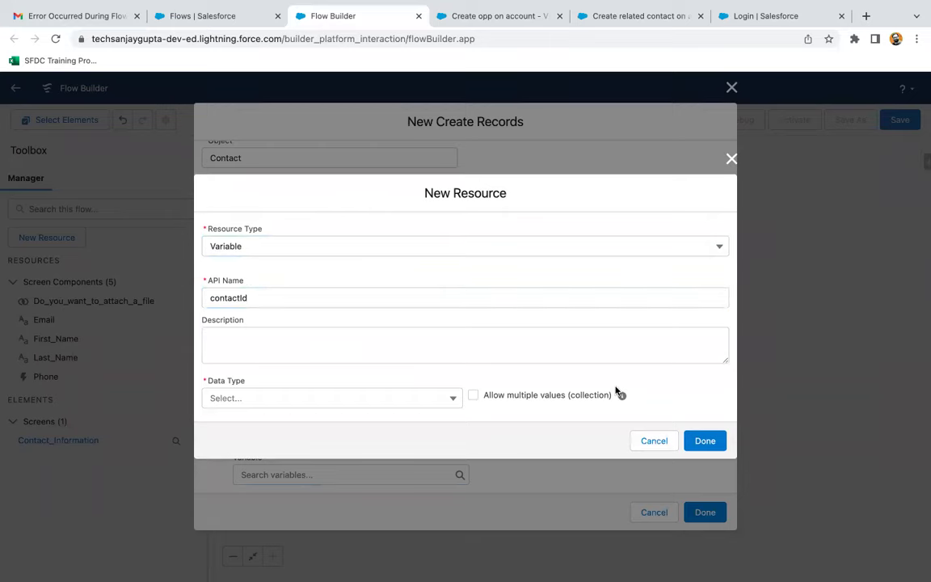
click(701, 445)
click(297, 393)
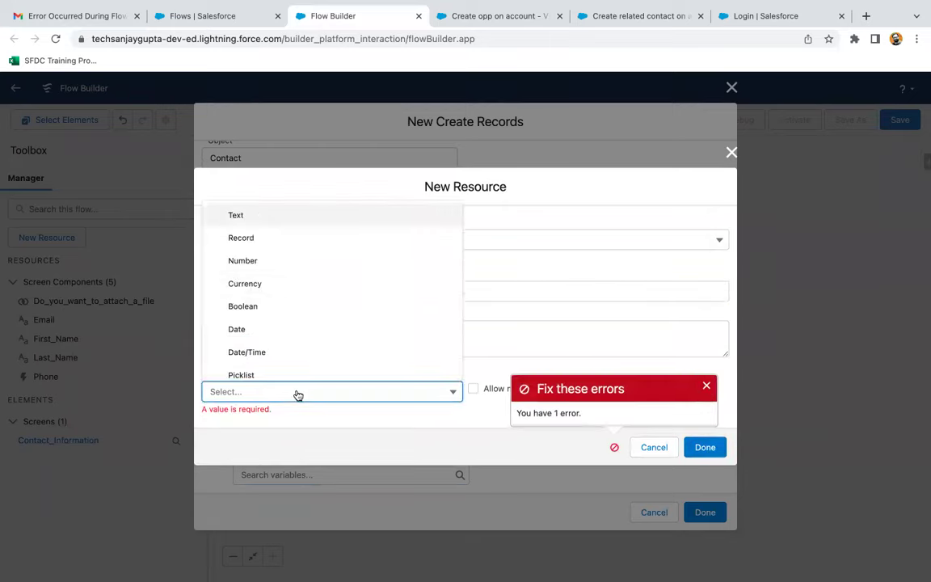
click(244, 216)
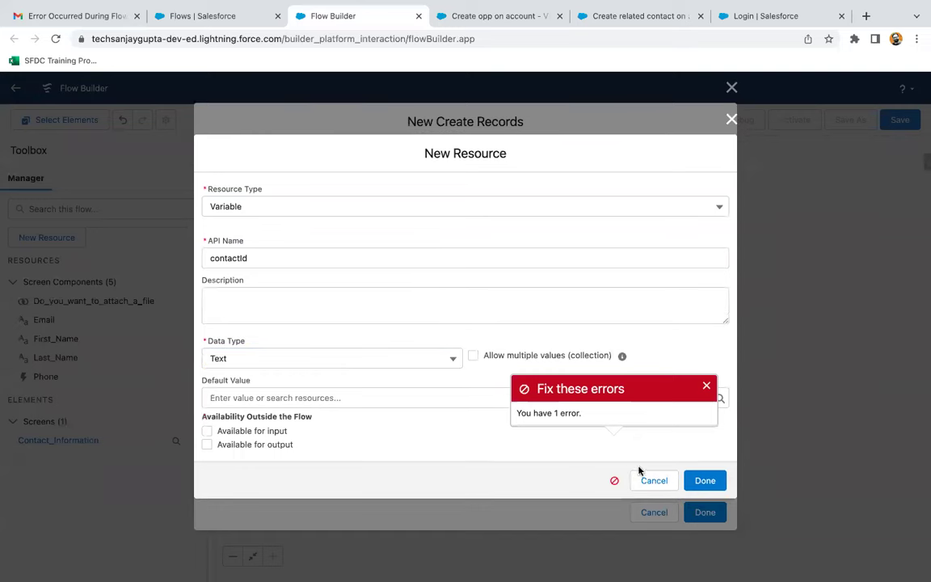
click(704, 480)
scroll(548, 447, down, 5)
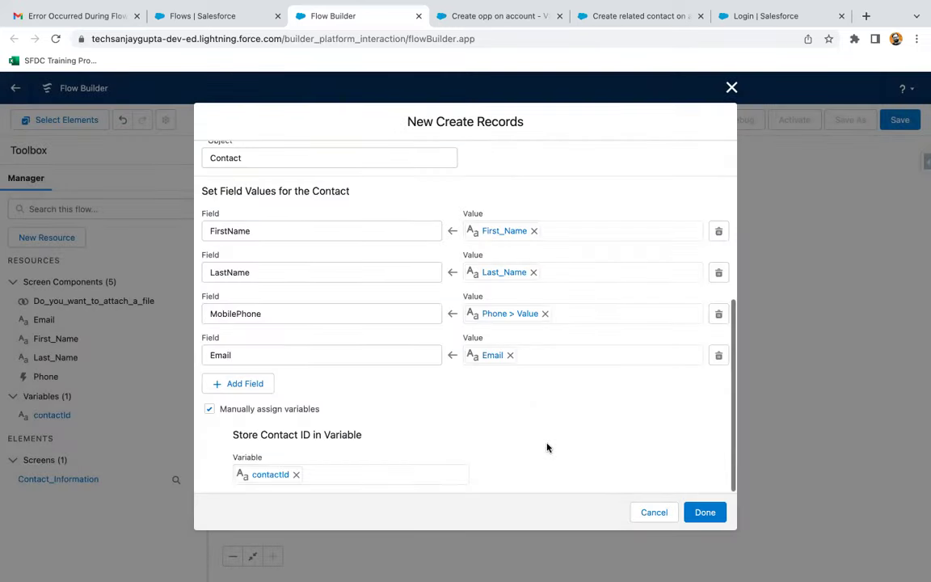
click(702, 512)
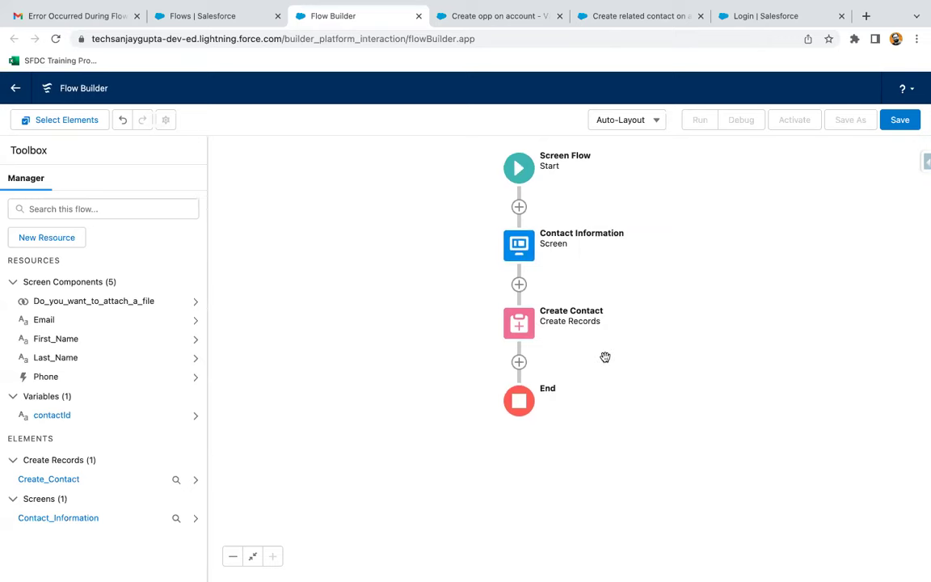
- Review the attach-a-file checkbox on the Contact Information screen without changing anything
double_click(518, 244)
click(306, 433)
click(782, 483)
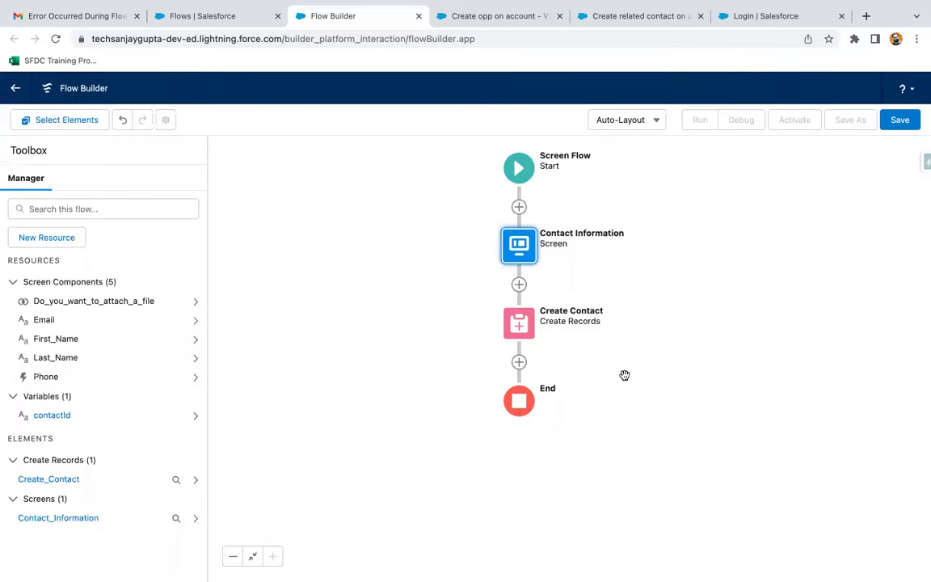
- Add a Decision element after Create Contact, discarding an Assignment opened by mistake
click(519, 363)
scroll(471, 470, down, 2)
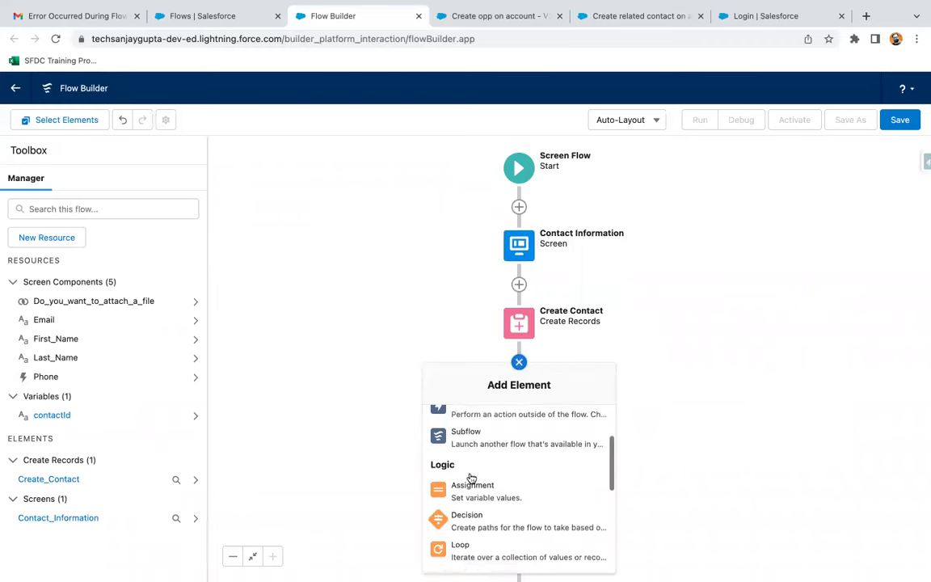
click(477, 494)
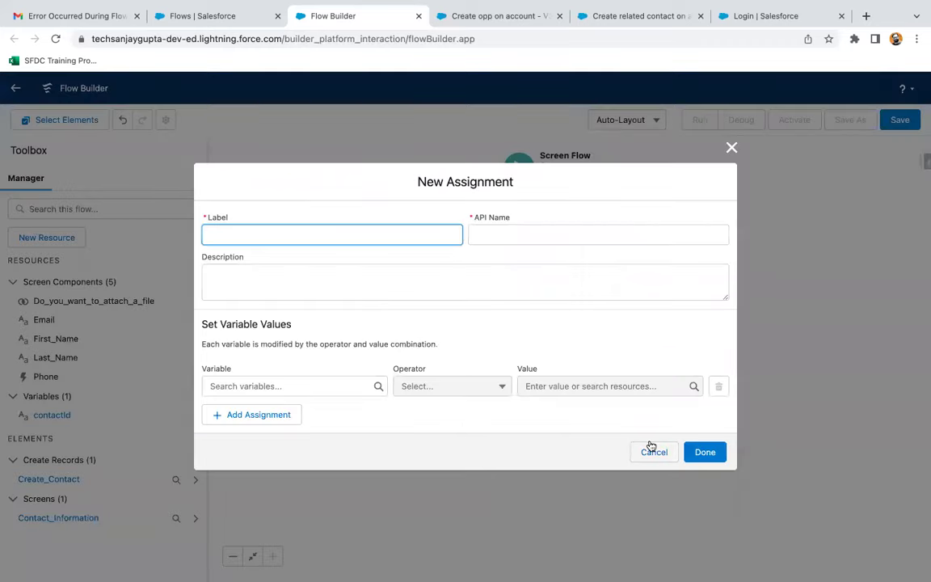
click(668, 458)
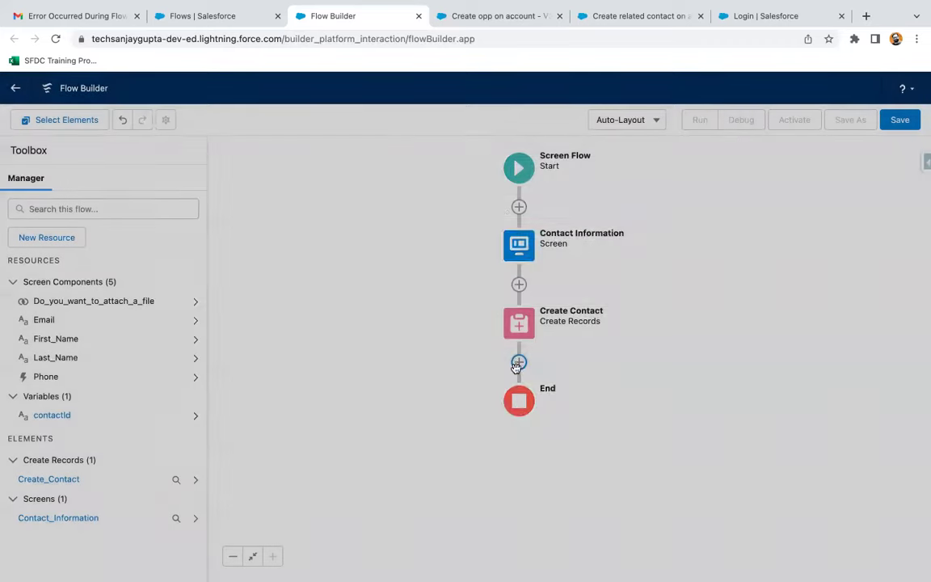
click(518, 361)
scroll(500, 455, down, 3)
scroll(501, 456, down, 1)
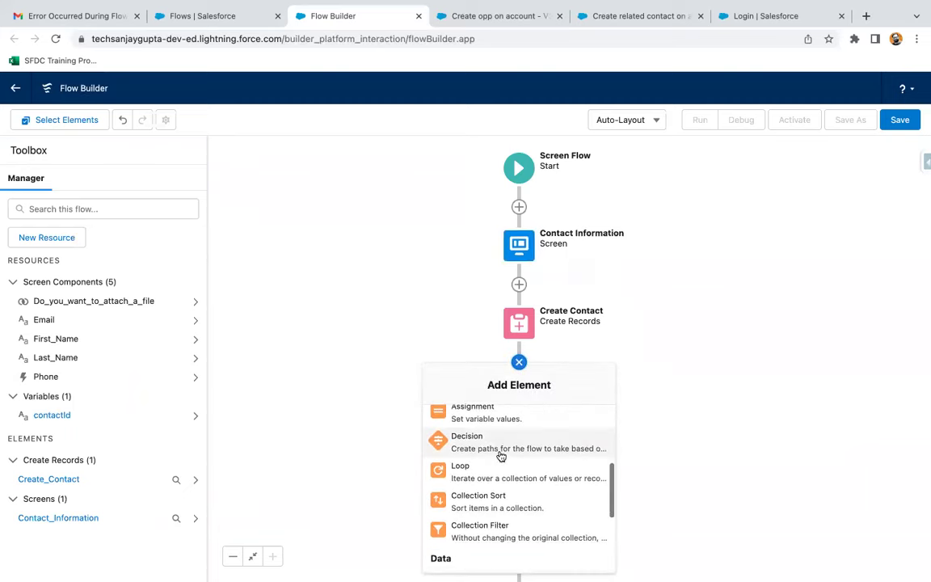
click(480, 440)
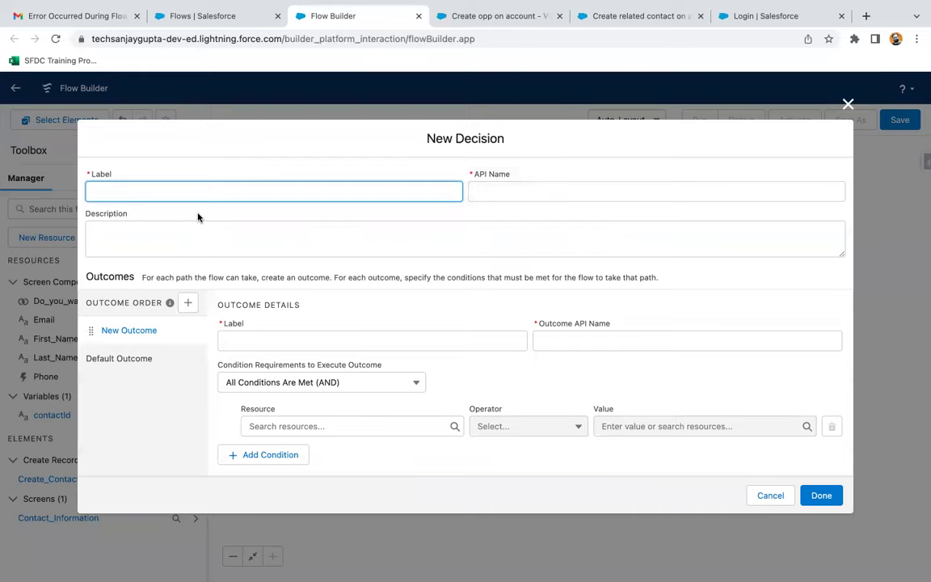
- Label the decision Check Attachment Option and name its first outcome 'chekced'
text(Check Attachment Option)
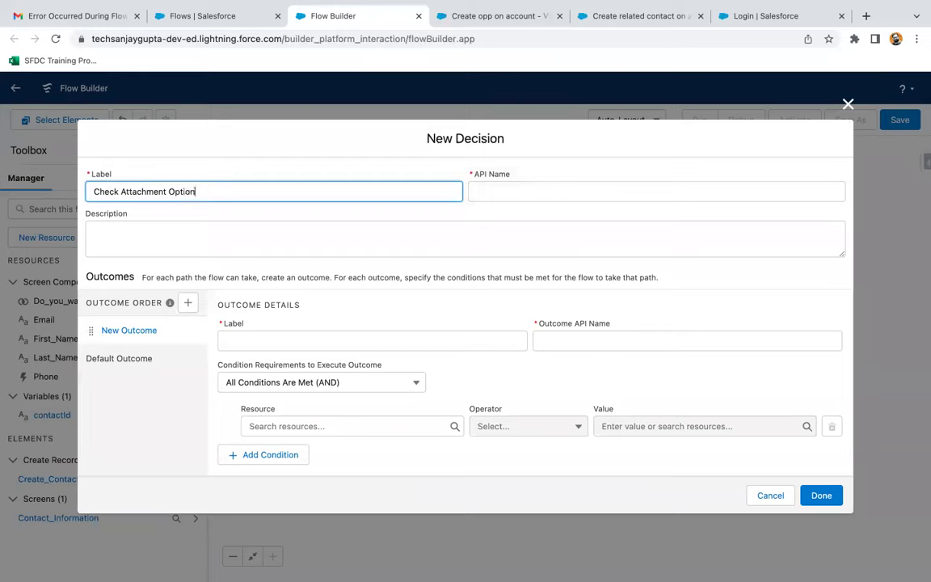
click(335, 271)
click(274, 338)
text(chekc)
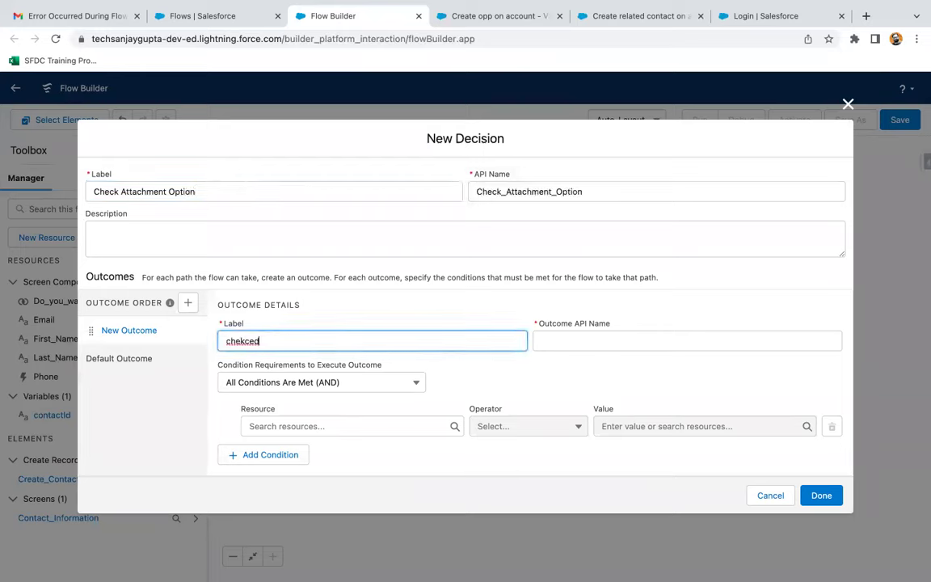
text(ed)
click(458, 364)
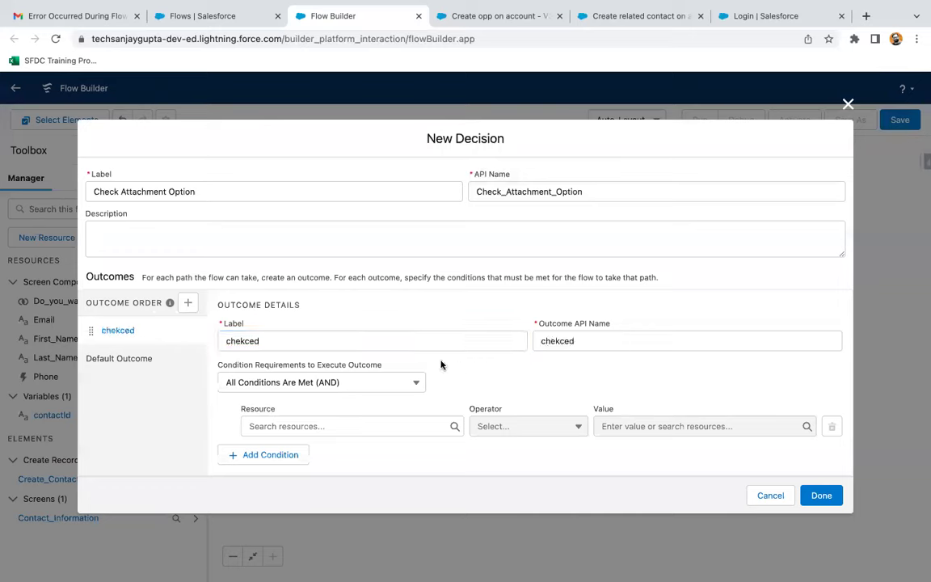
- Set the chekced condition to Do_you_want_to_attach_a_file Equals $GlobalConstant.True
click(315, 425)
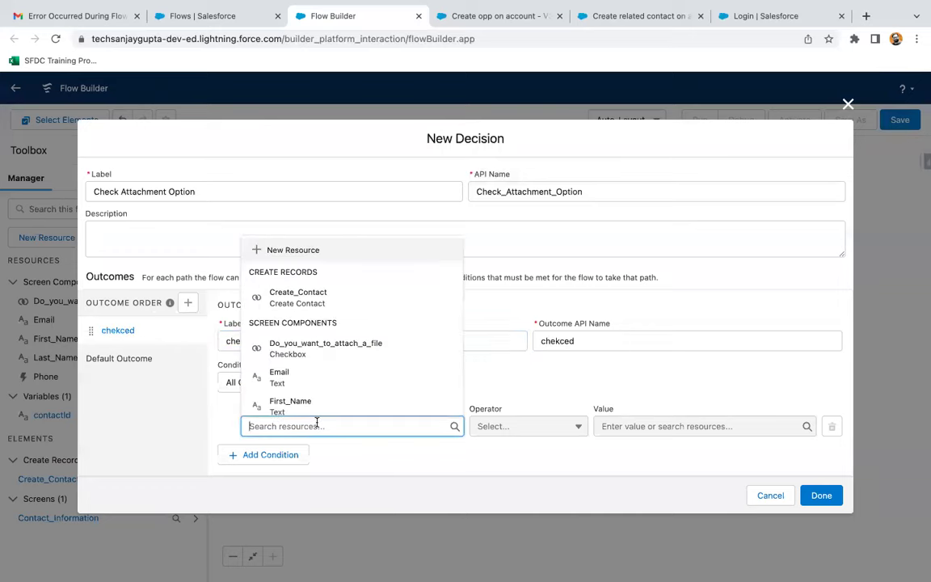
text(do)
click(336, 393)
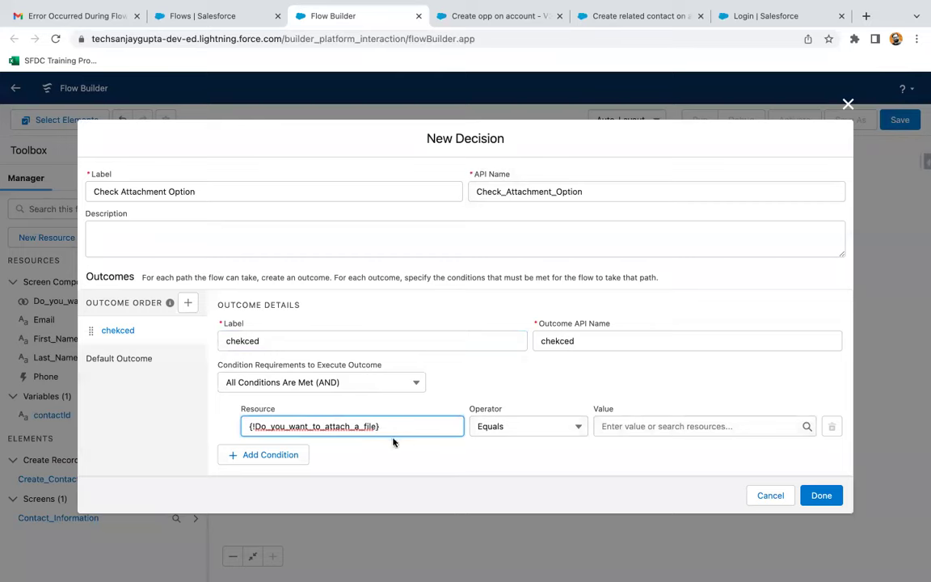
click(498, 428)
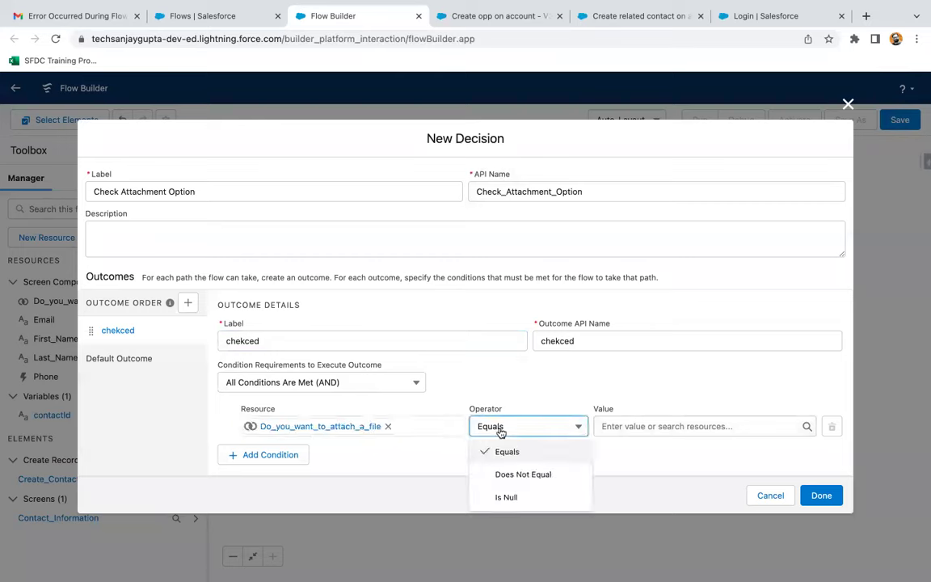
click(501, 429)
click(619, 426)
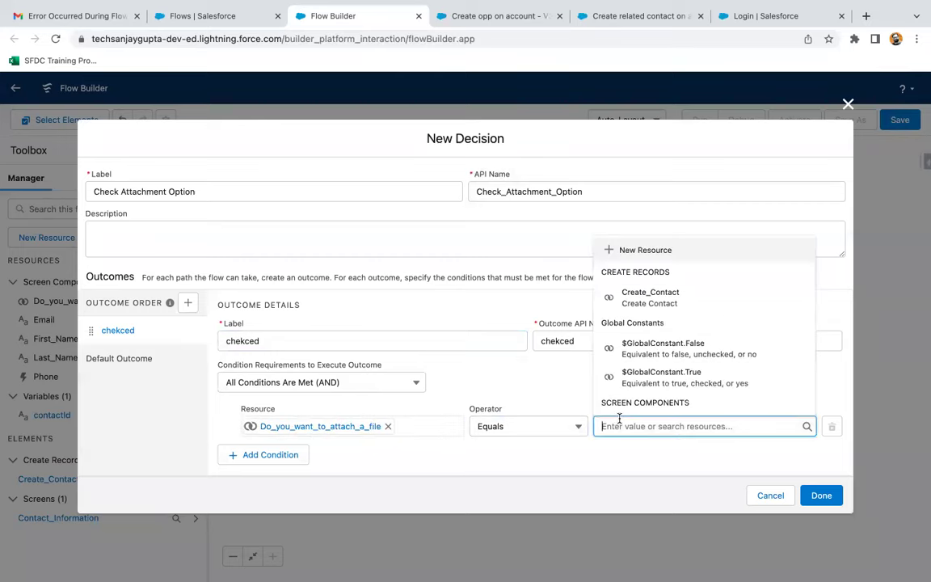
text(true)
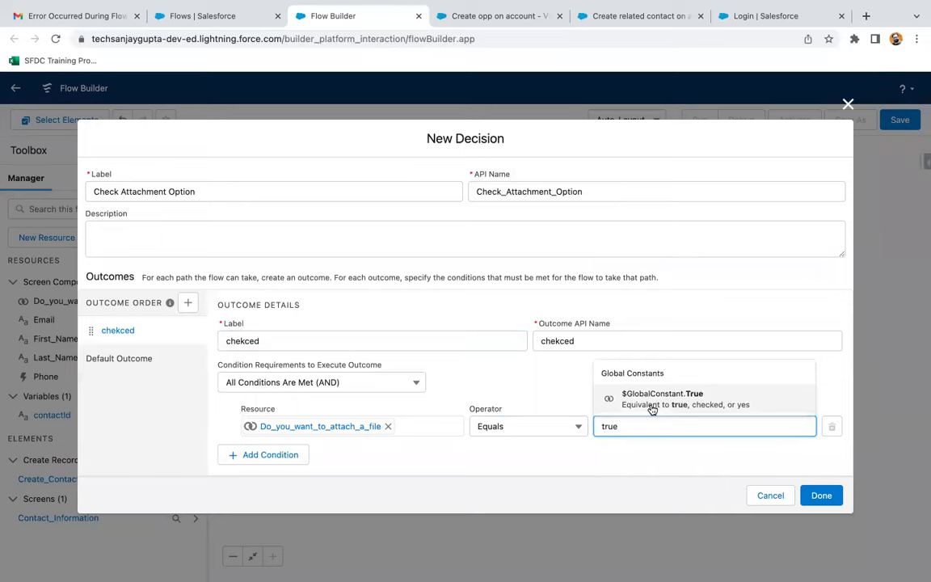
click(651, 410)
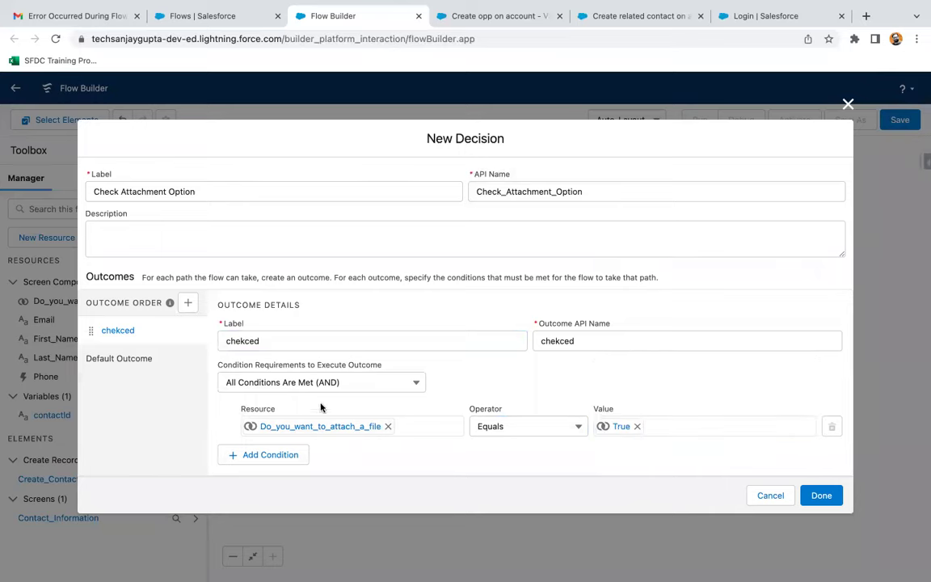
- Add an 'unchecked' outcome testing Do_you_want_to_attach_a_file Equals $GlobalConstant.False
click(187, 302)
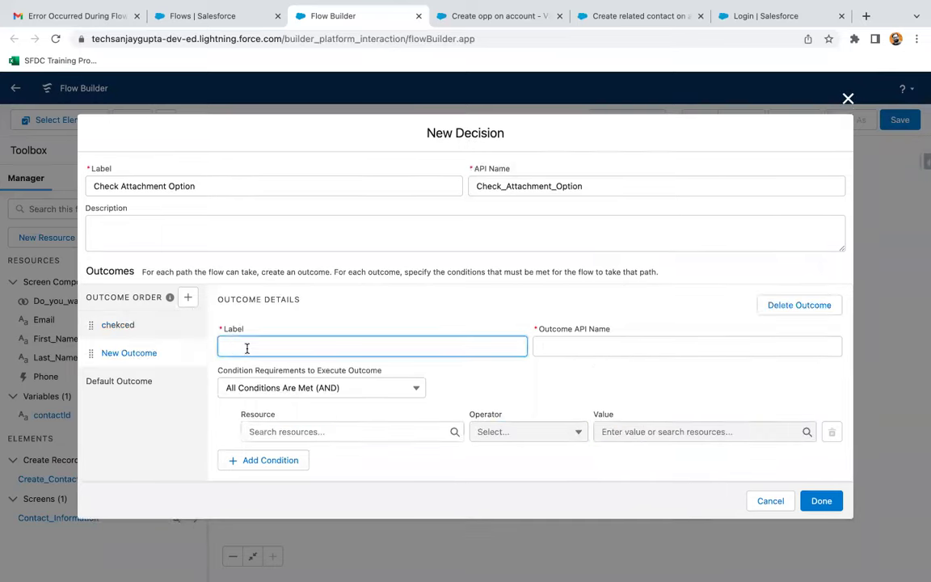
text(unchecked)
click(269, 431)
text(do)
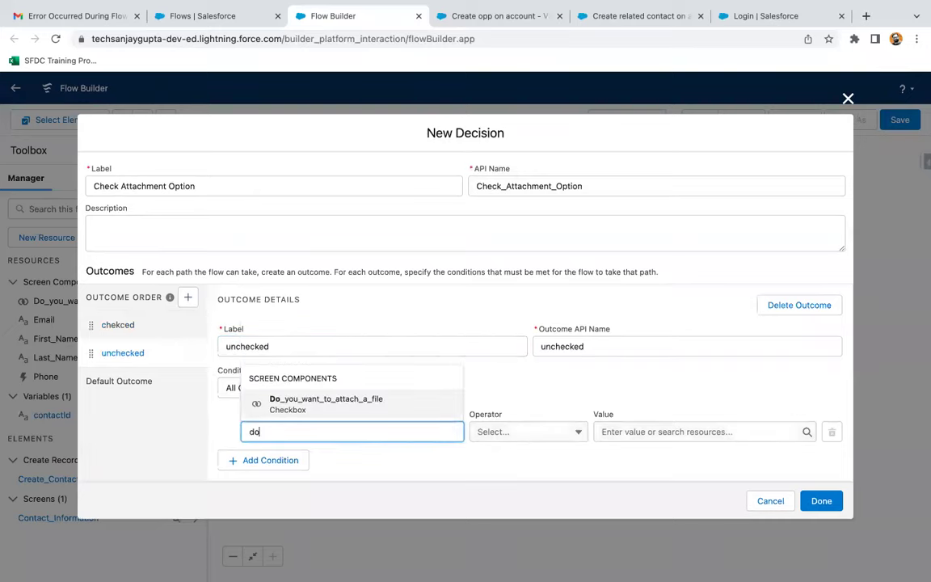
click(316, 400)
click(597, 431)
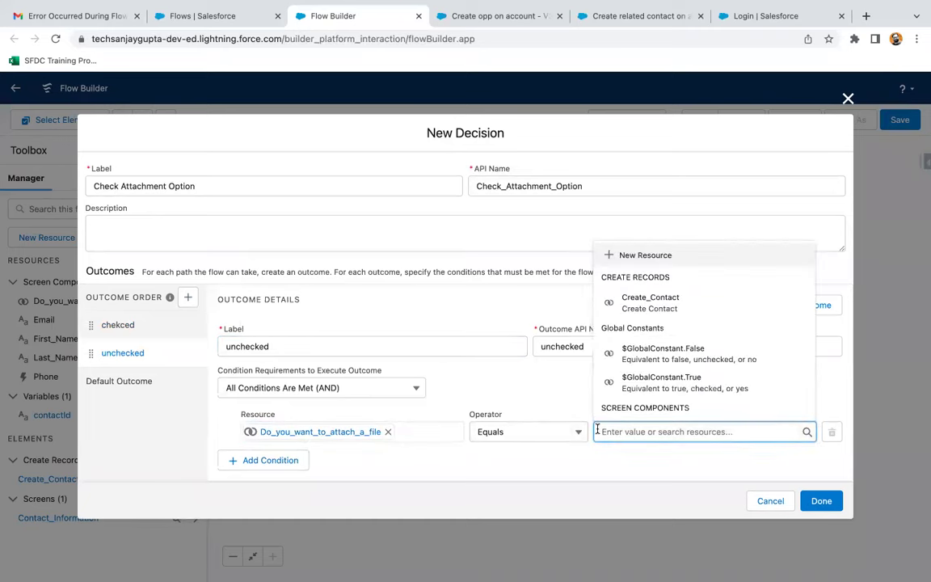
text(no)
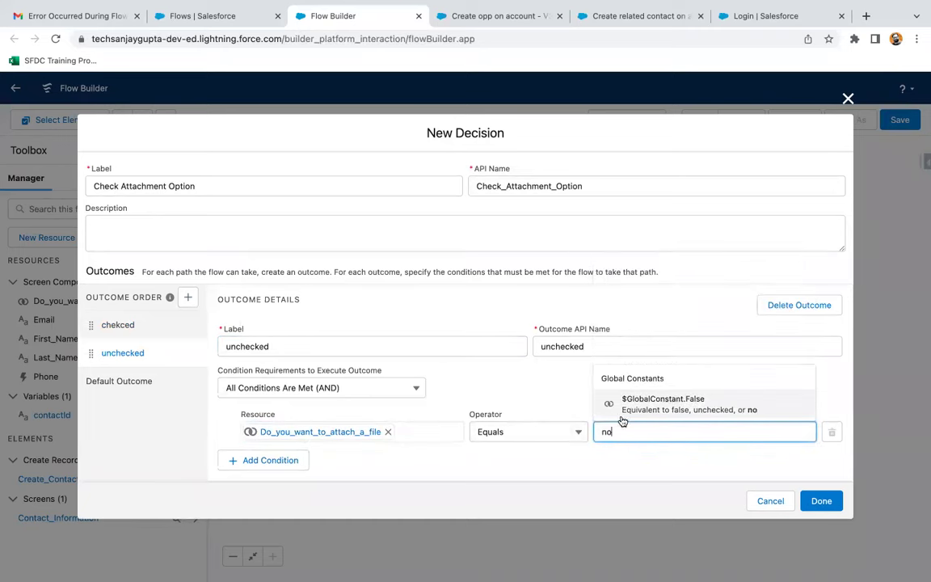
click(640, 404)
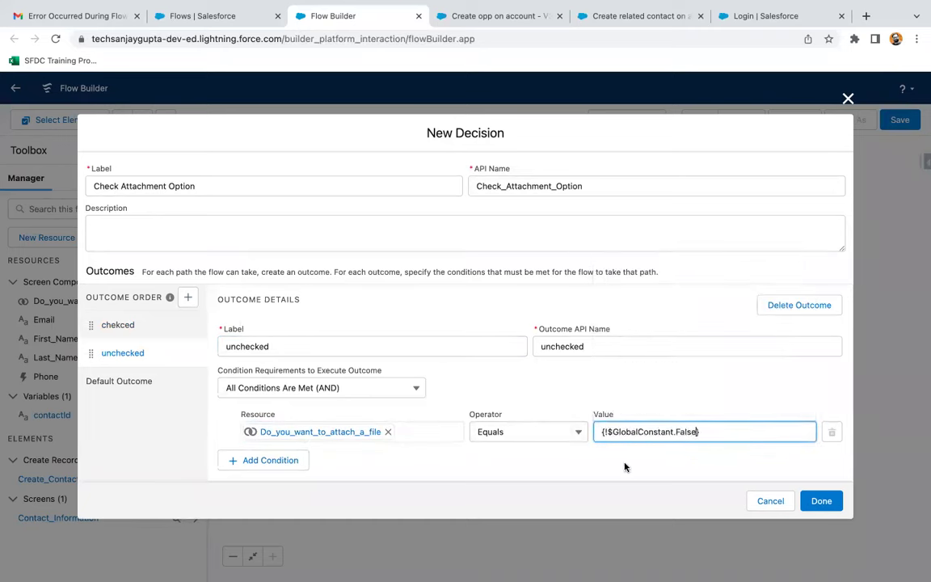
- Review both outcome conditions and add the finished decision to the flow
click(141, 325)
click(142, 353)
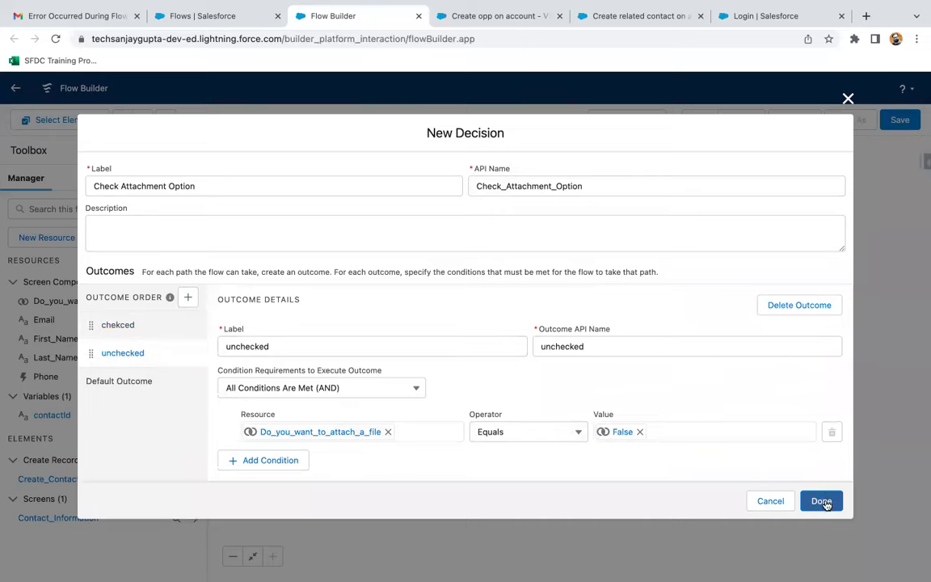
click(821, 501)
scroll(682, 299, down, 1)
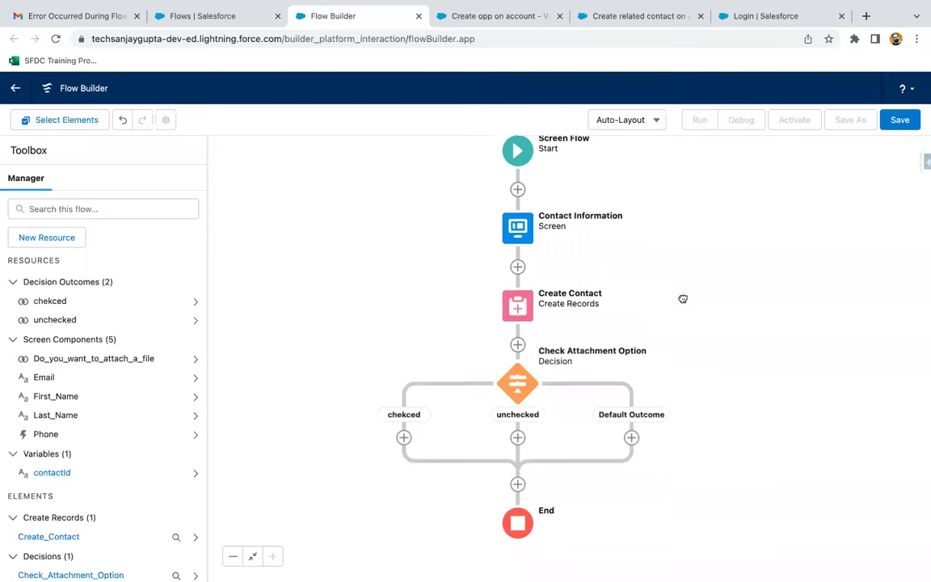
- Choose Screen from the Add Element menu on the chekced branch
scroll(683, 299, down, 3)
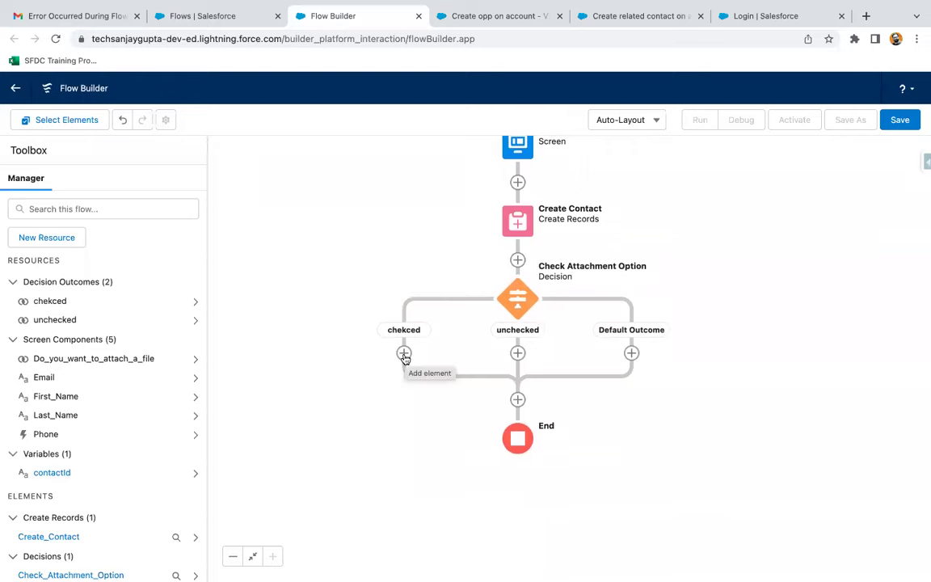
click(404, 355)
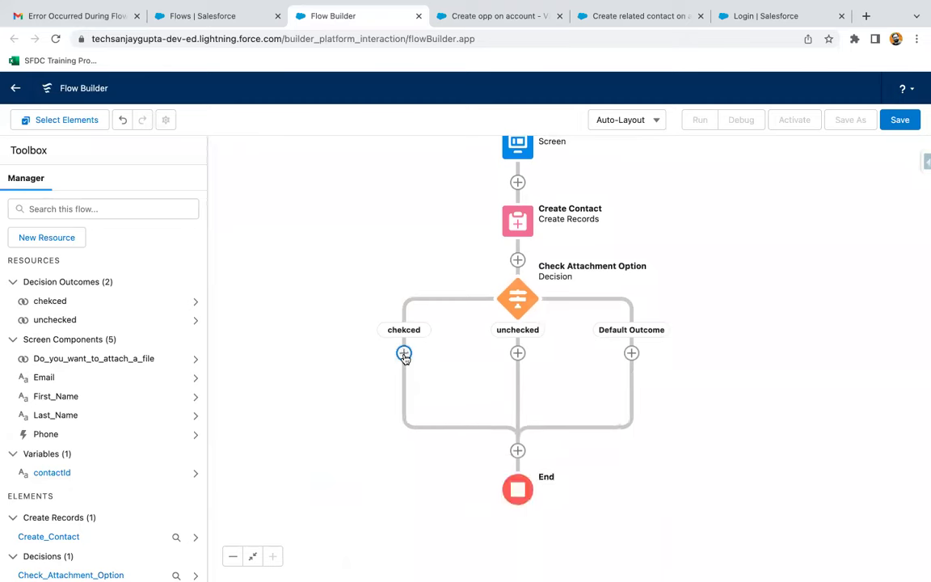
click(365, 457)
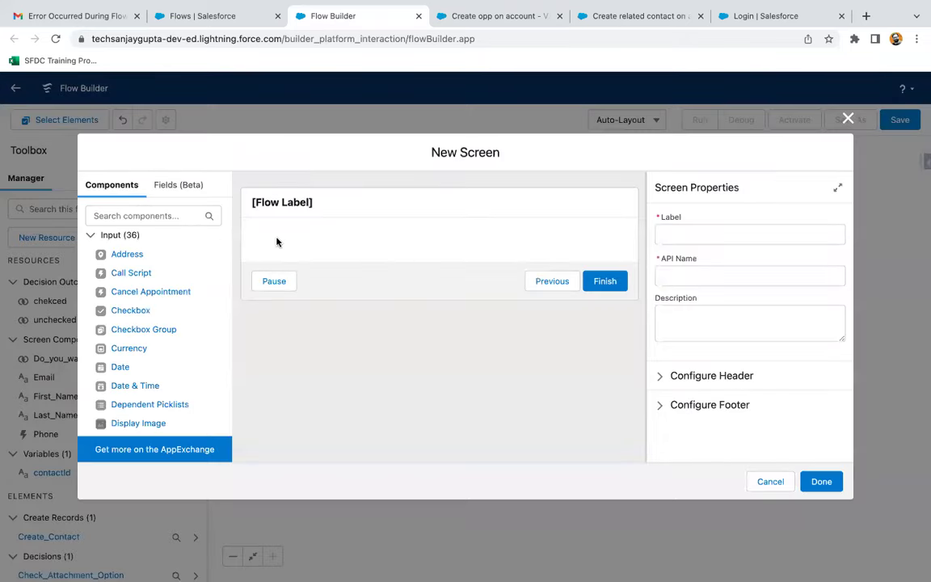
- Add a File Upload component to the screen with API name Upload_a_File
click(168, 216)
text(file)
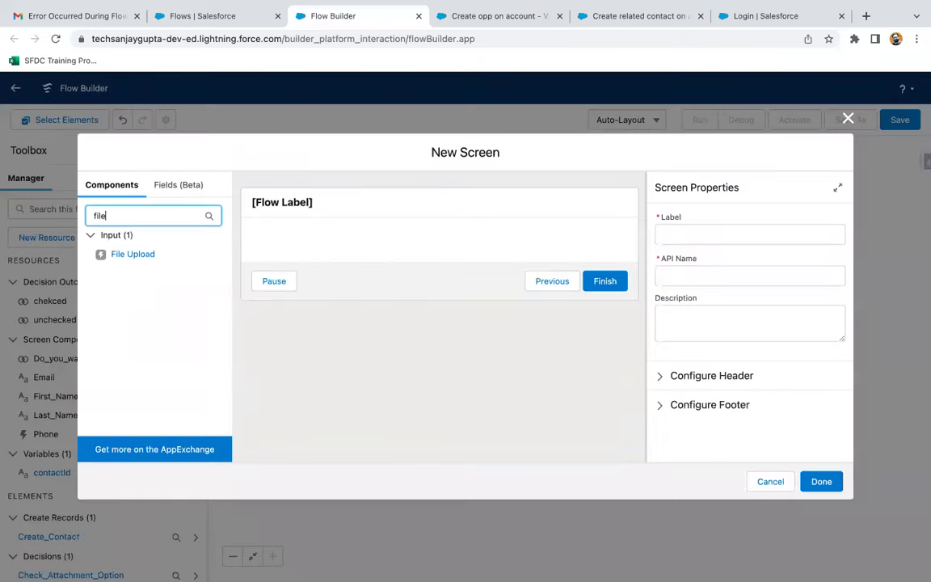
drag(145, 255, 316, 247)
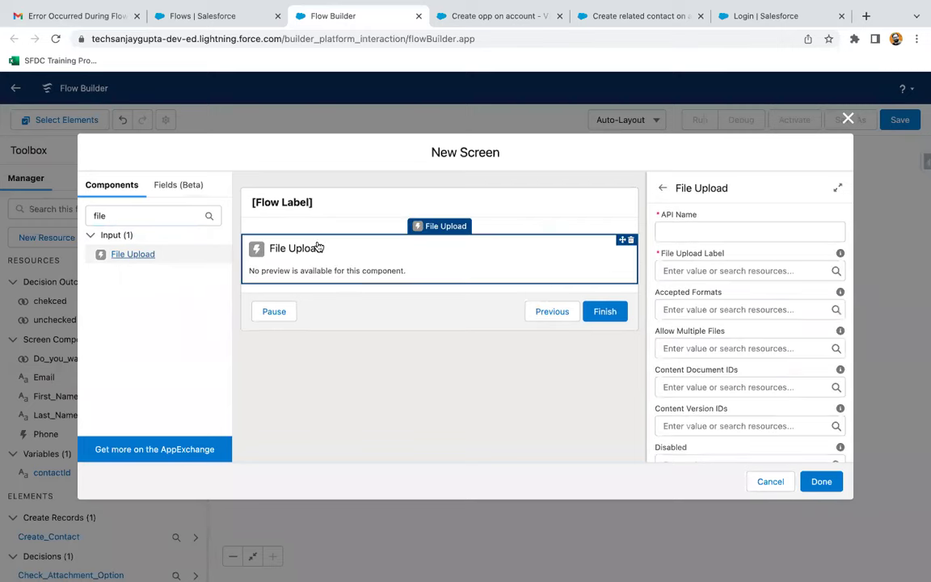
click(704, 230)
text(Upd)
text(load a File)
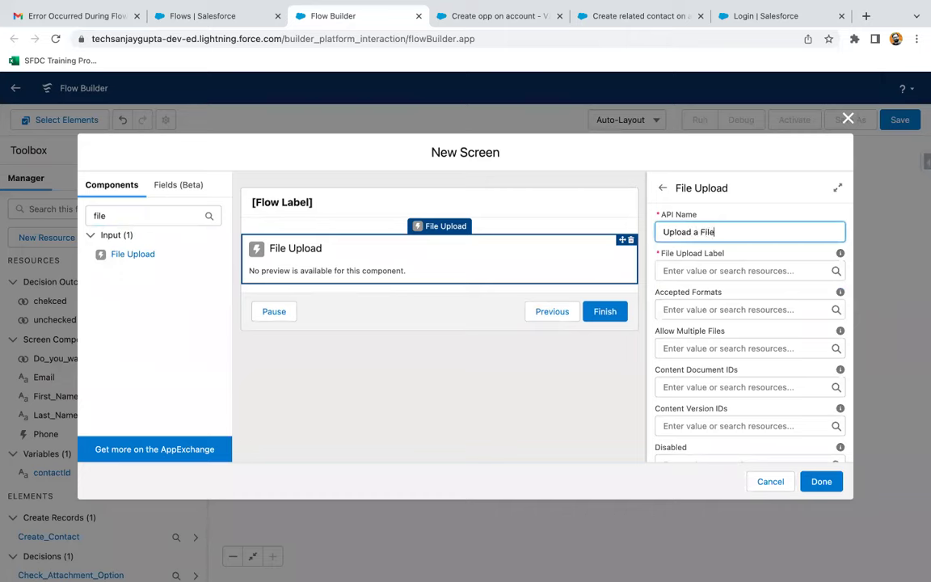
click(752, 252)
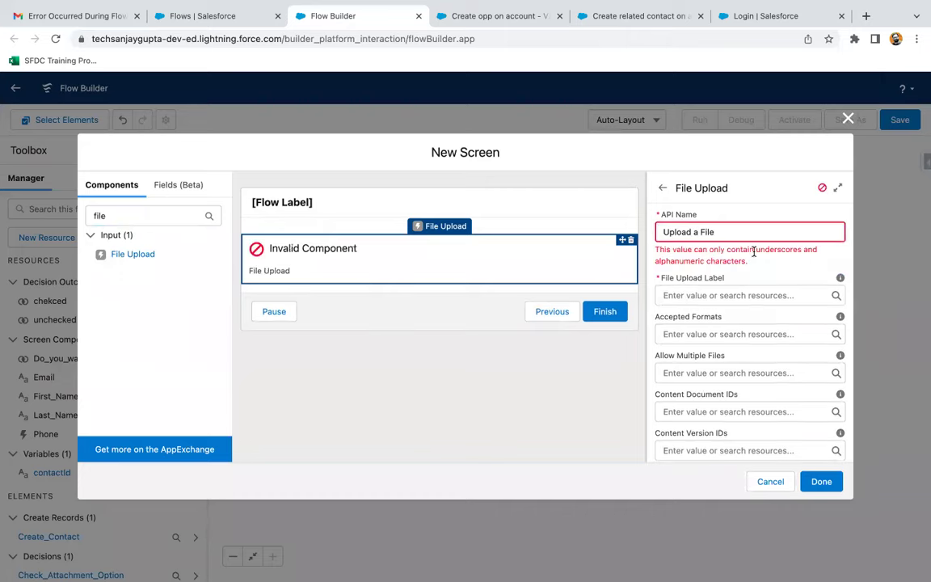
click(694, 233)
key(BackSpace)
text(_)
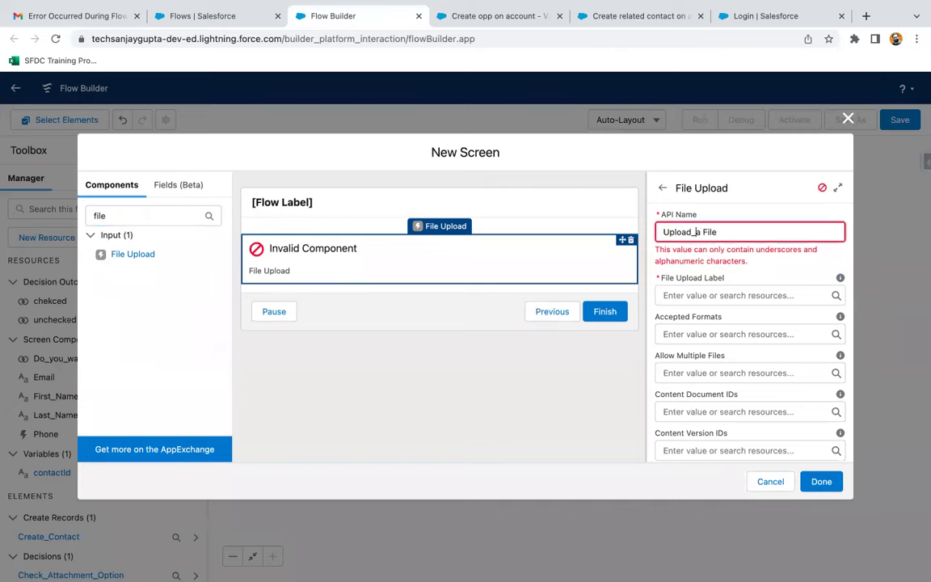
click(701, 232)
key(BackSpace)
text(_)
- Label the File Upload component 'Upload a File'
click(701, 296)
text(Fiel)
key(BackSpace)
key(BackSpace)
key(BackSpace)
key(BackSpace)
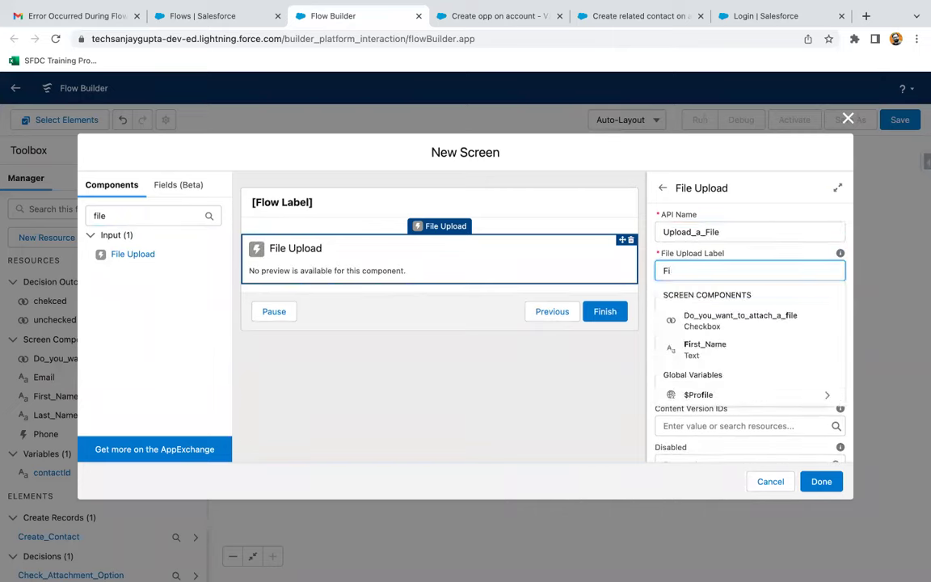
text(Upload a File)
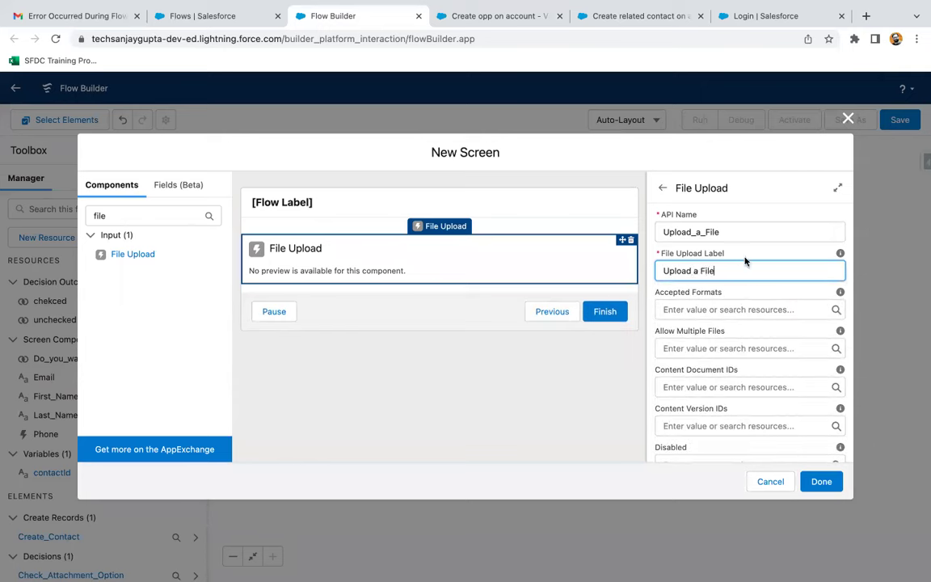
click(749, 255)
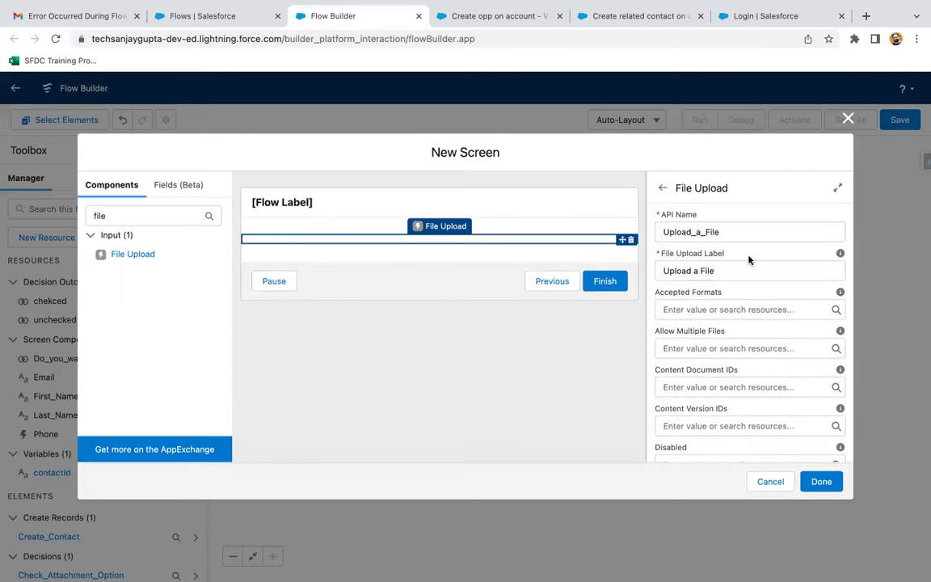
click(739, 267)
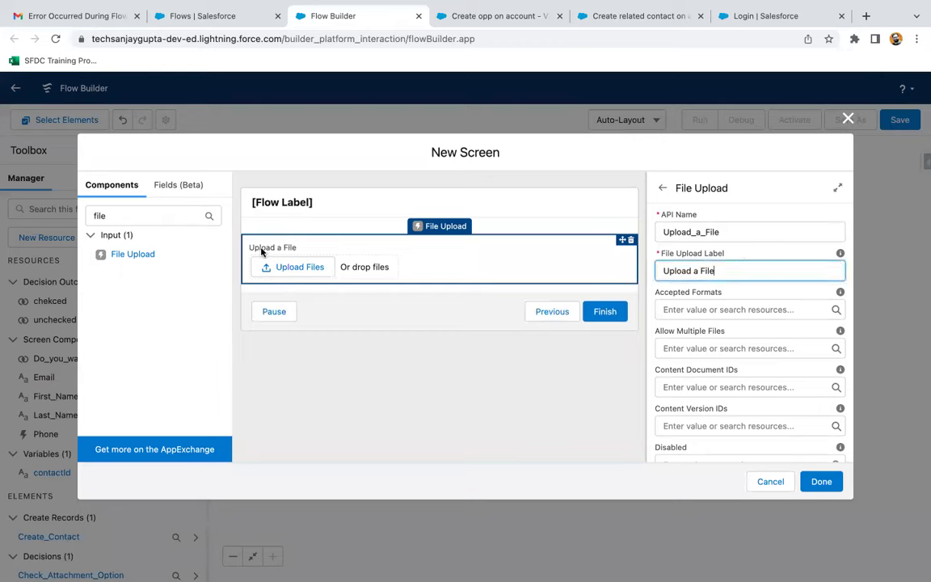
- Set the File Upload's Related Record ID to {!contactId}
scroll(762, 301, down, 3)
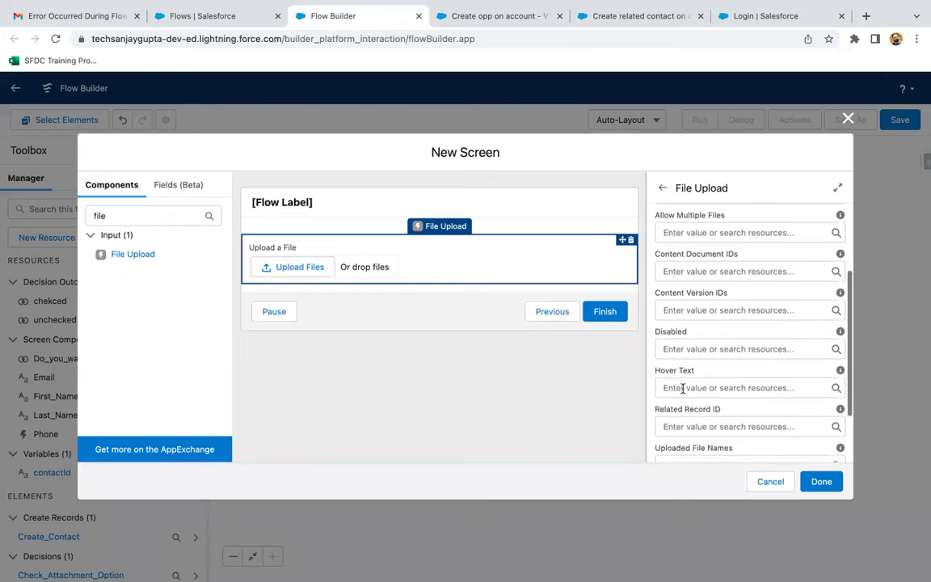
scroll(682, 387, down, 2)
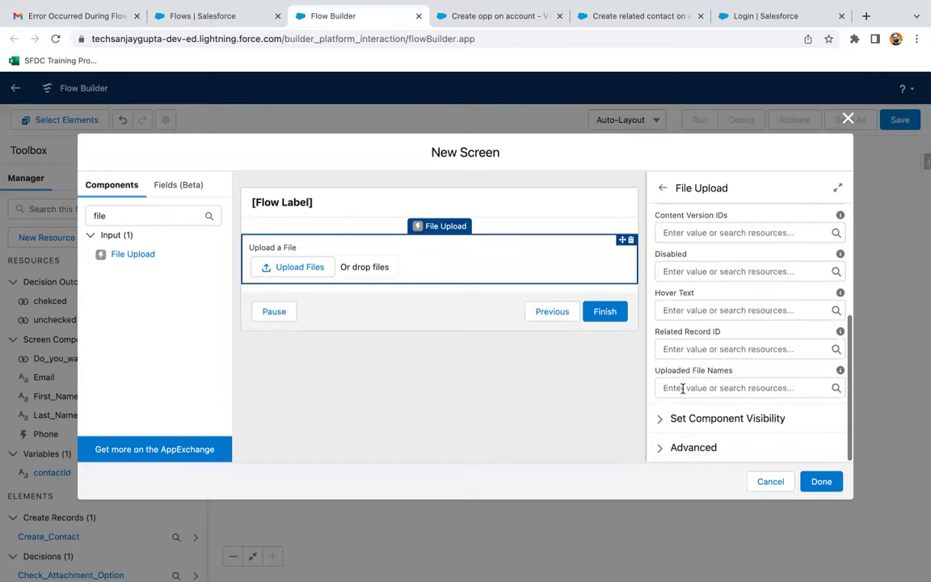
click(686, 349)
text(contact)
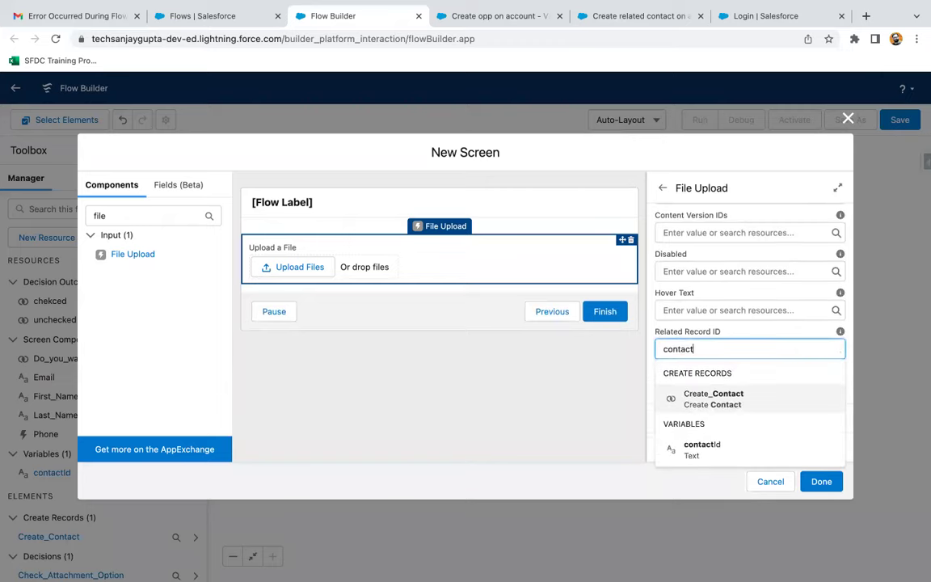
click(696, 446)
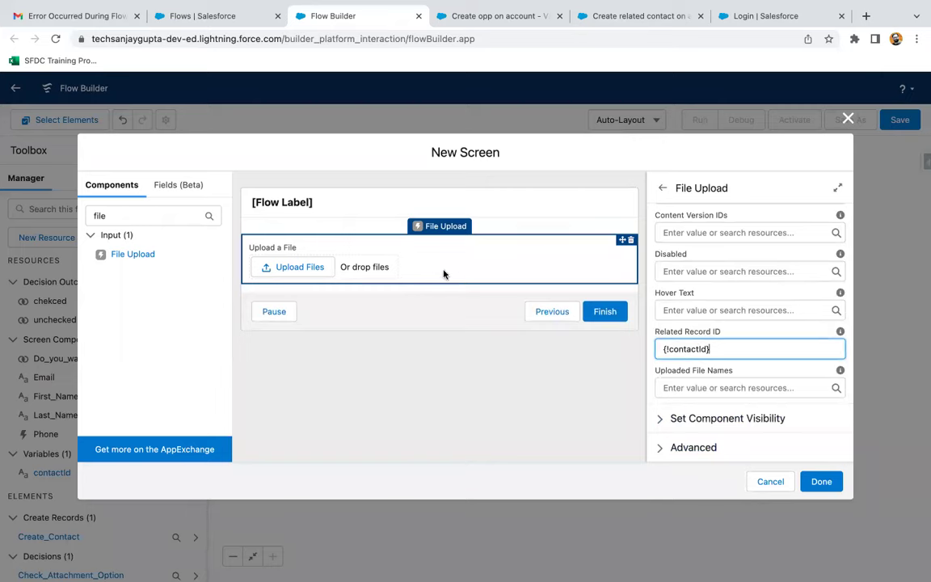
- Label the screen 'FileUploadScreen' to clear its errors
click(818, 481)
click(509, 201)
text(FileUploadScreen)
- Finish the FileUploadScreen screen and end the Default Outcome branch with an End element
click(774, 314)
click(820, 482)
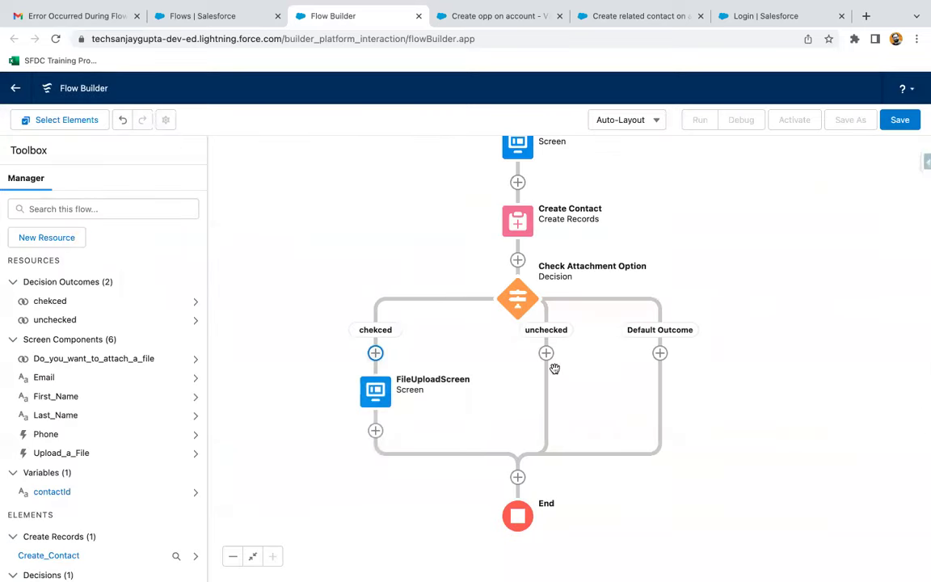
click(659, 352)
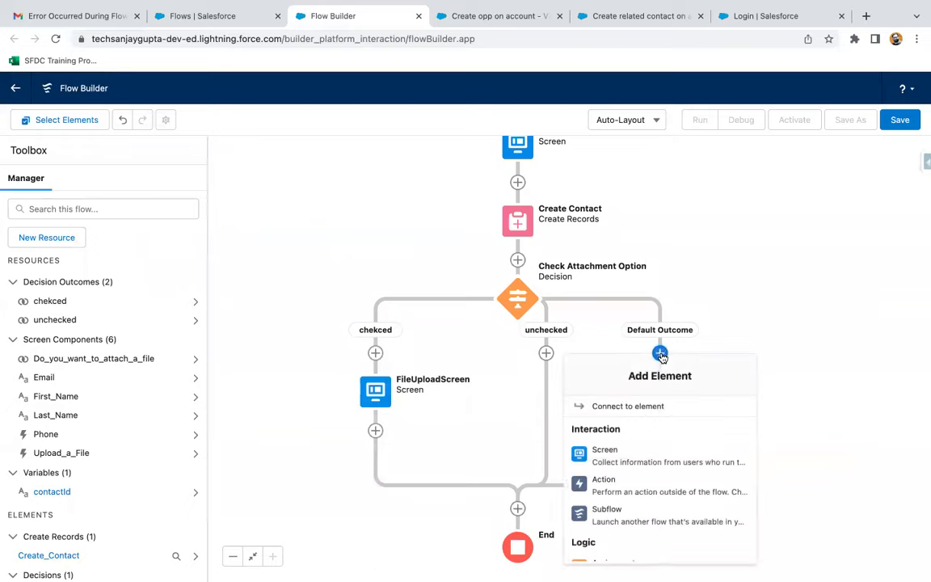
scroll(634, 479, down, 5)
click(626, 477)
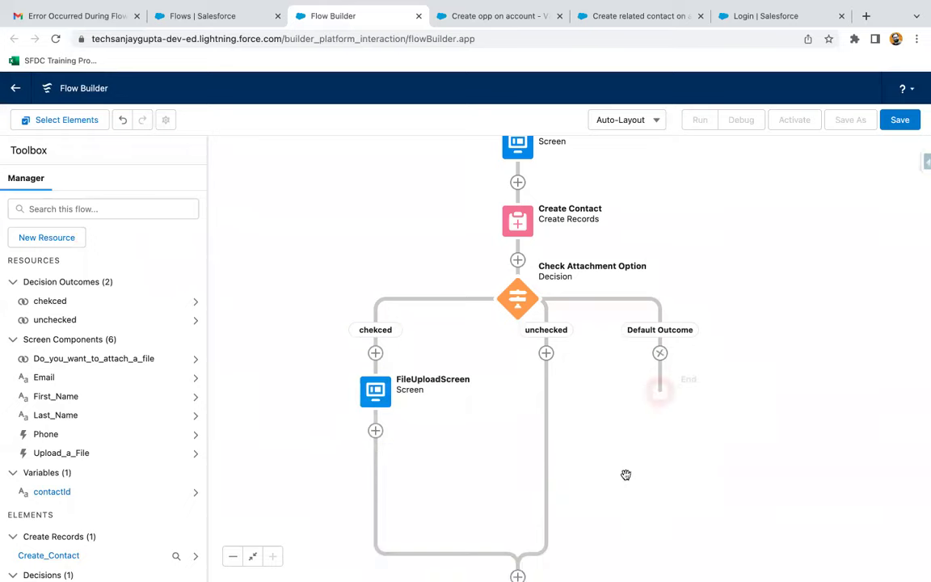
drag(756, 332, 778, 257)
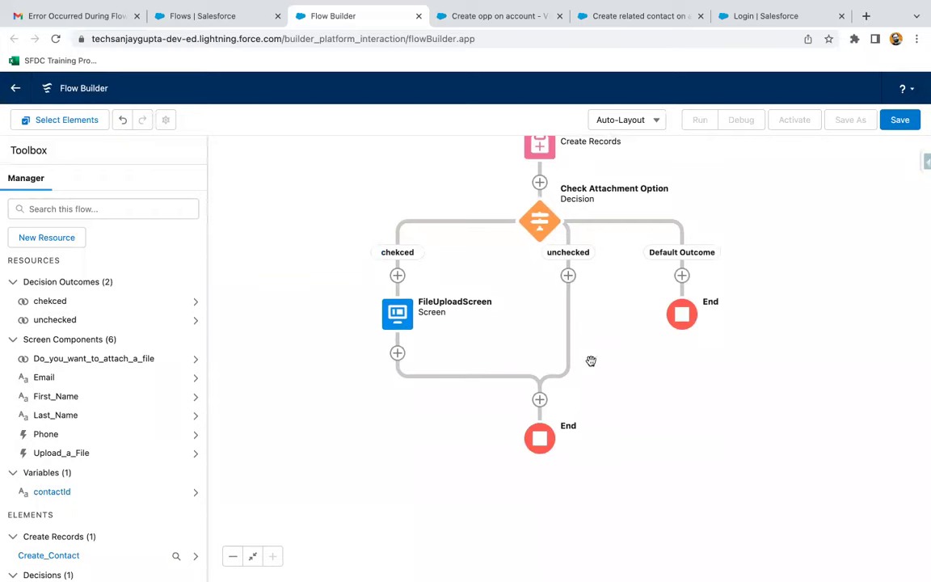
click(539, 400)
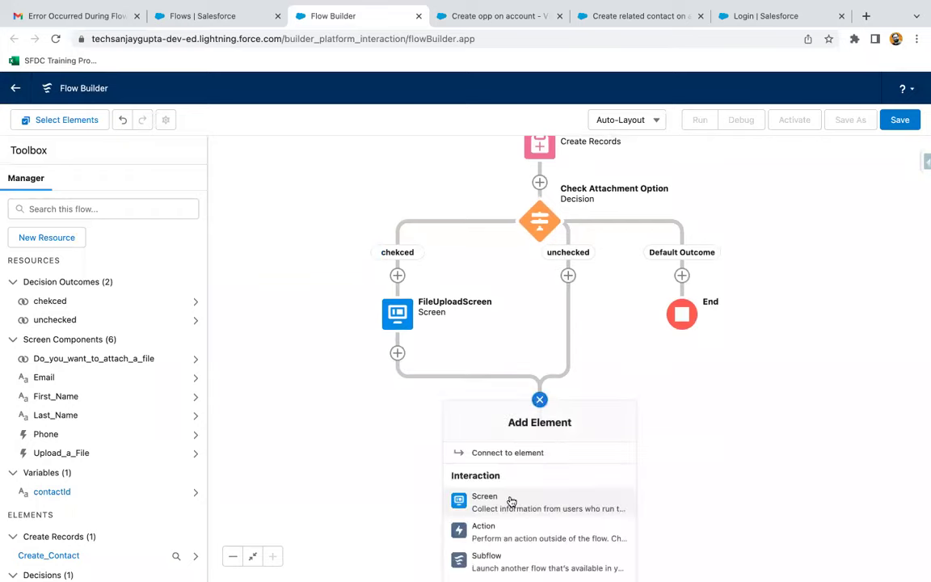
- Add a new screen where the branches rejoin, labelled 'Thank you screen'
click(509, 500)
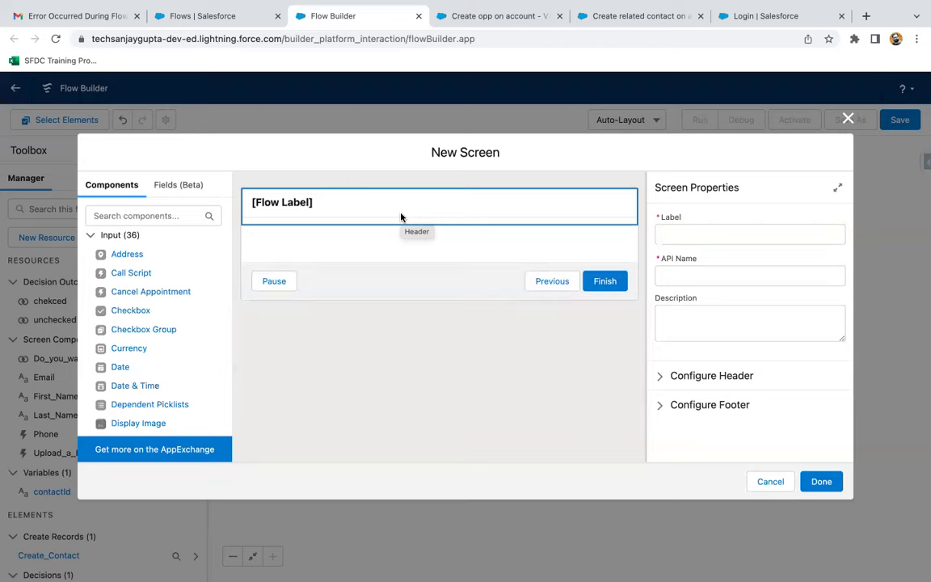
click(353, 212)
click(723, 234)
text(Thanksyou screen)
click(493, 229)
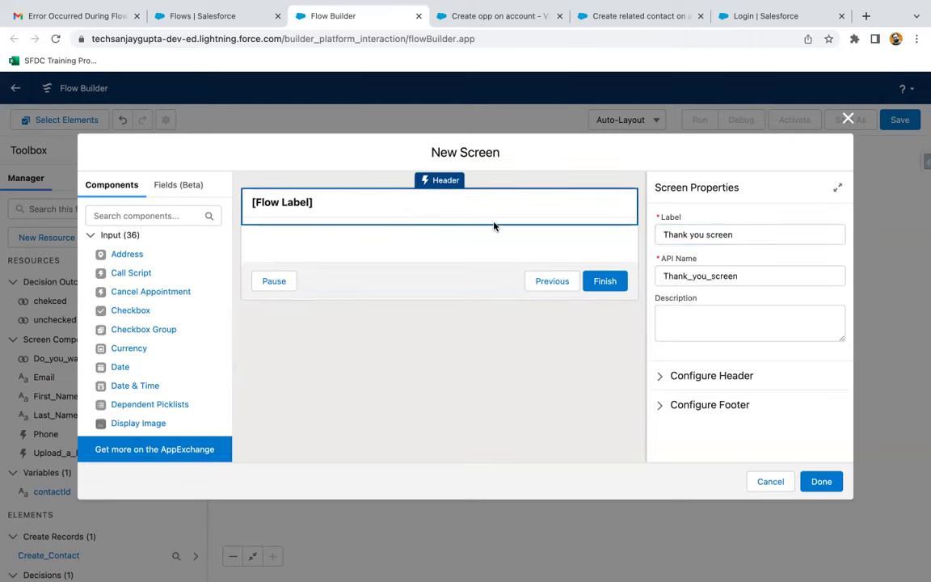
- Place a Display Text component named displayMsg on the screen
click(187, 220)
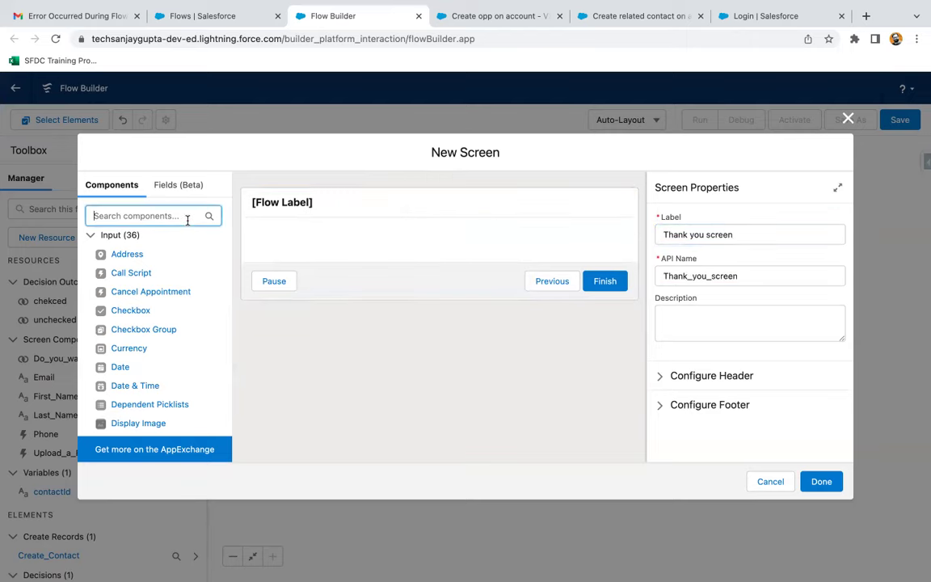
text(dis)
drag(171, 250, 292, 243)
drag(154, 255, 332, 239)
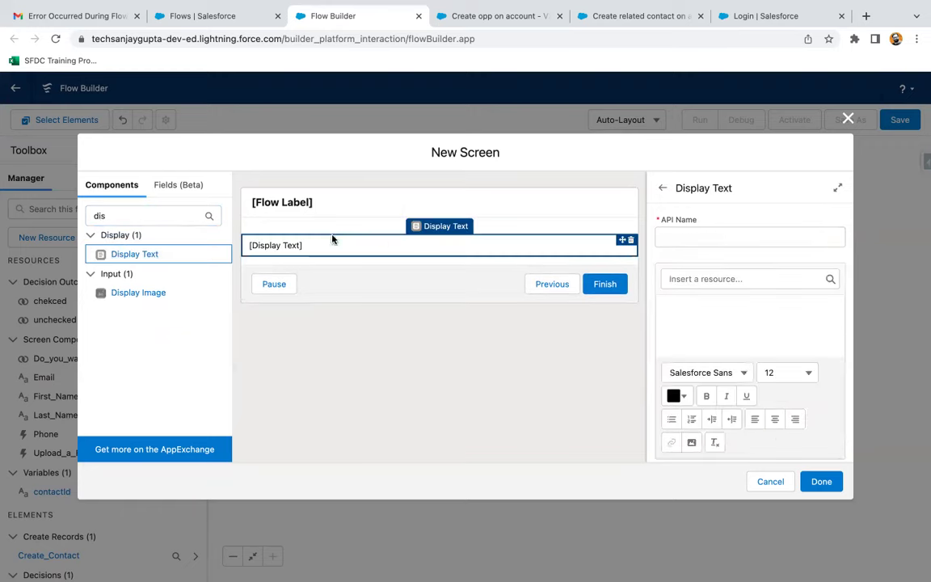
click(717, 238)
text(display)
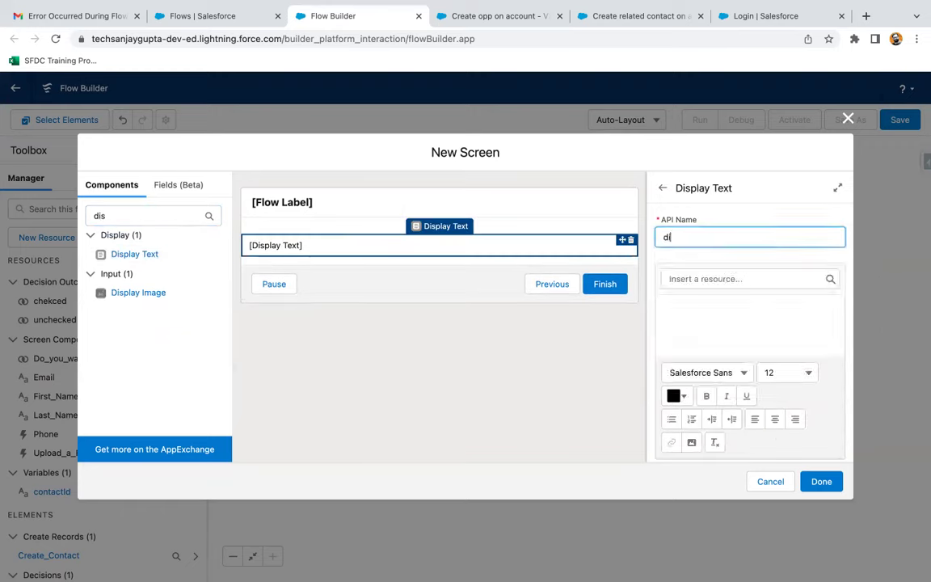
text(Msg)
- Write the thank-you message confirming the Contact record was created successfully, and finish the screen
click(717, 323)
text(Thanks)
key(BackSpace)
key(BackSpace)
key(BackSpace)
key(BackSpace)
key(BackSpace)
text(Thank yo for p)
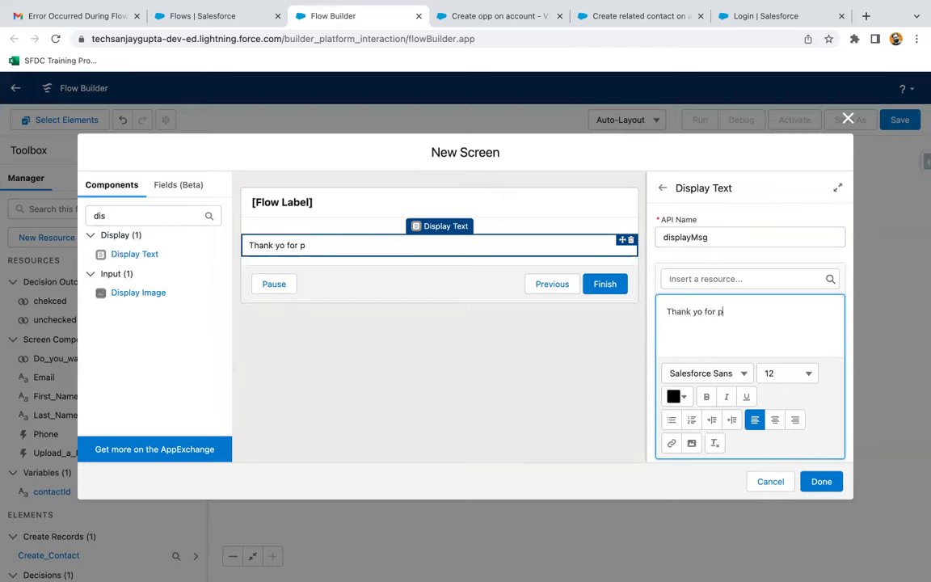
text(for providing)
key(BackSpace)
key(BackSpace)
key(BackSpace)
text(ing your information)
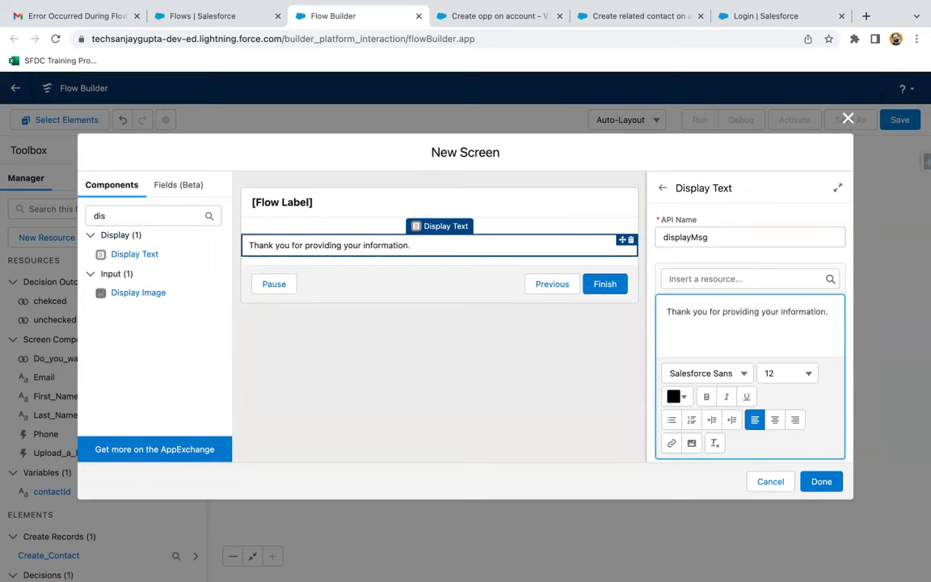
text(! Contact record is created )
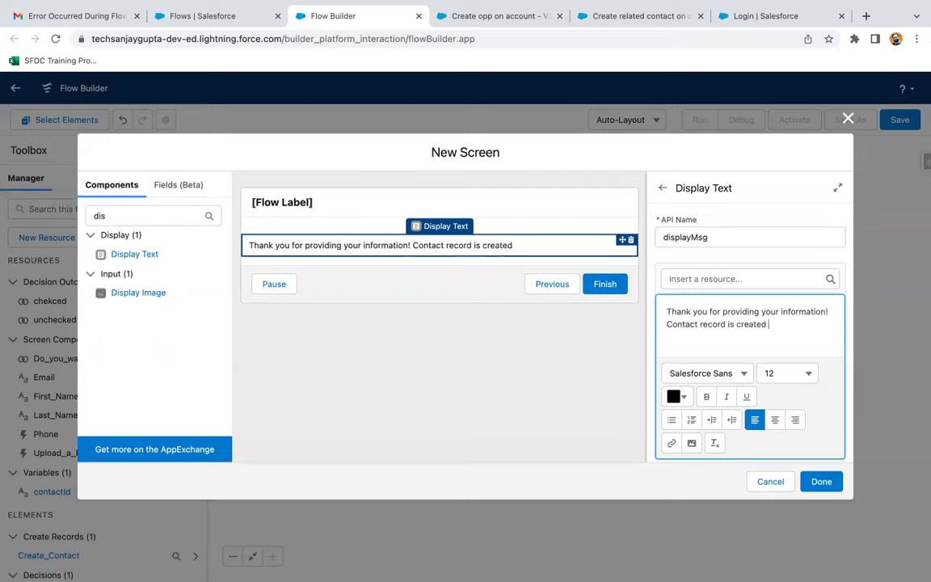
text(successfully!)
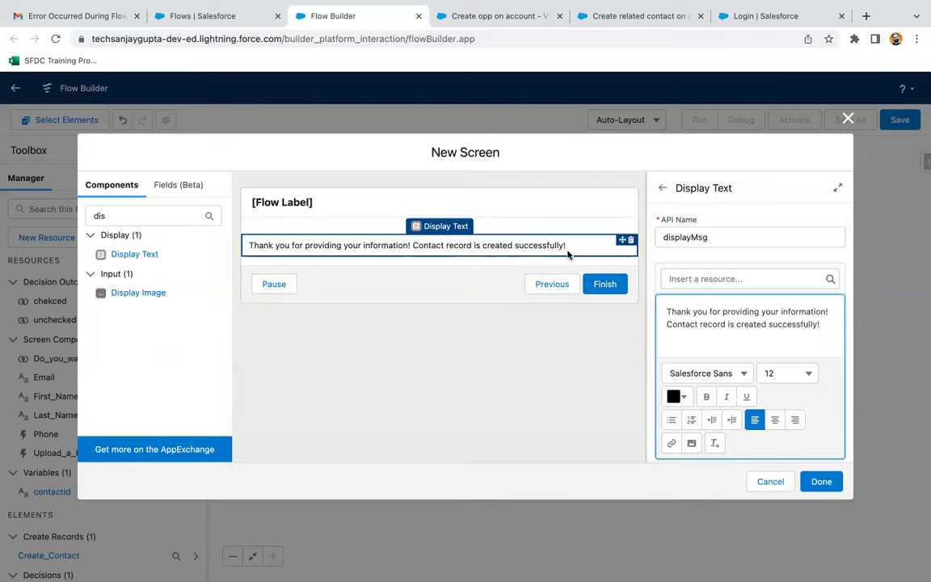
click(812, 480)
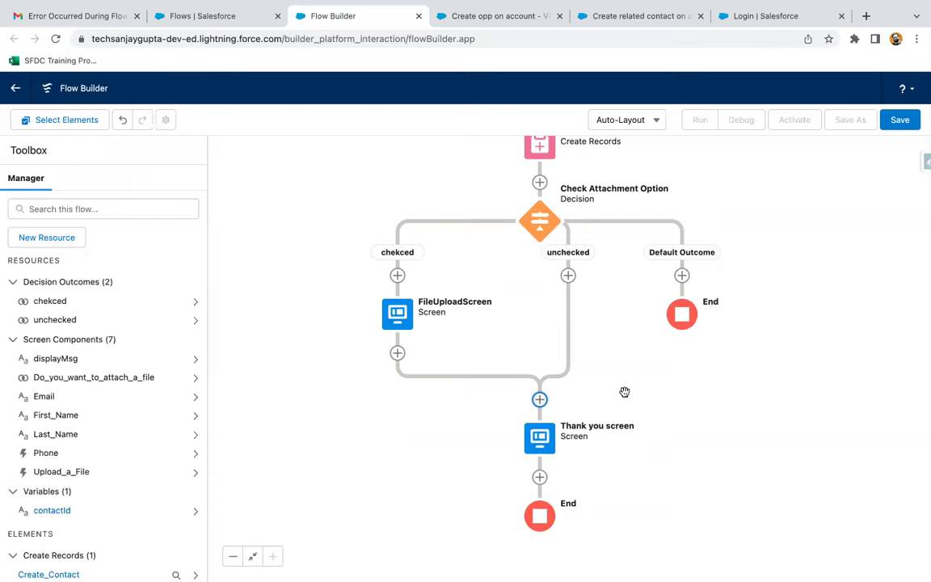
- Save the flow as 'Create Contact with or without file' and activate it as Version 1
drag(623, 386, 588, 493)
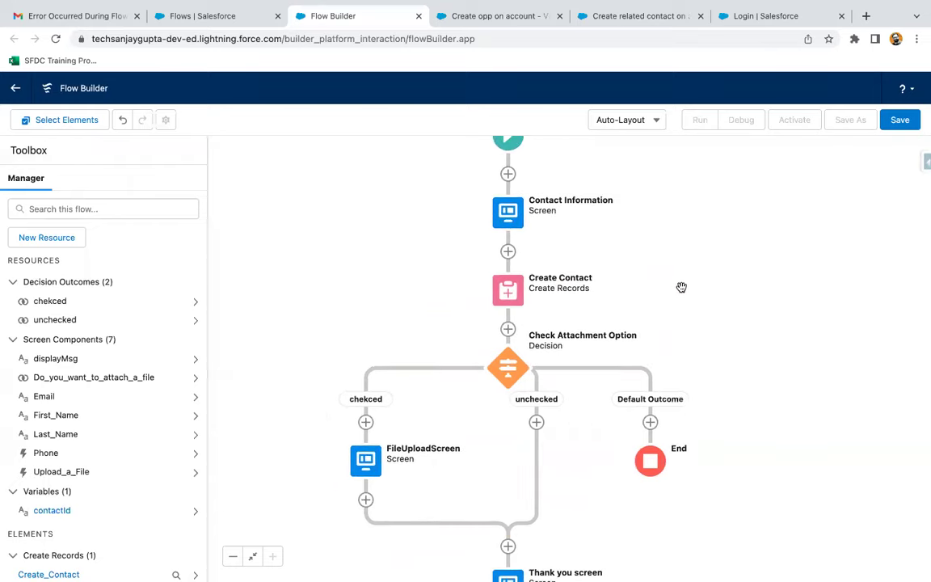
drag(680, 287, 664, 310)
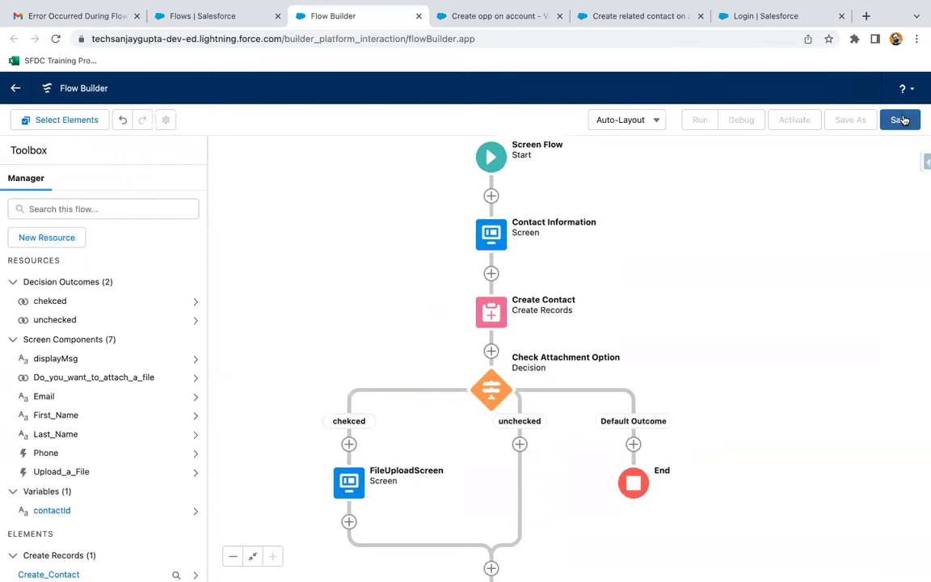
click(902, 119)
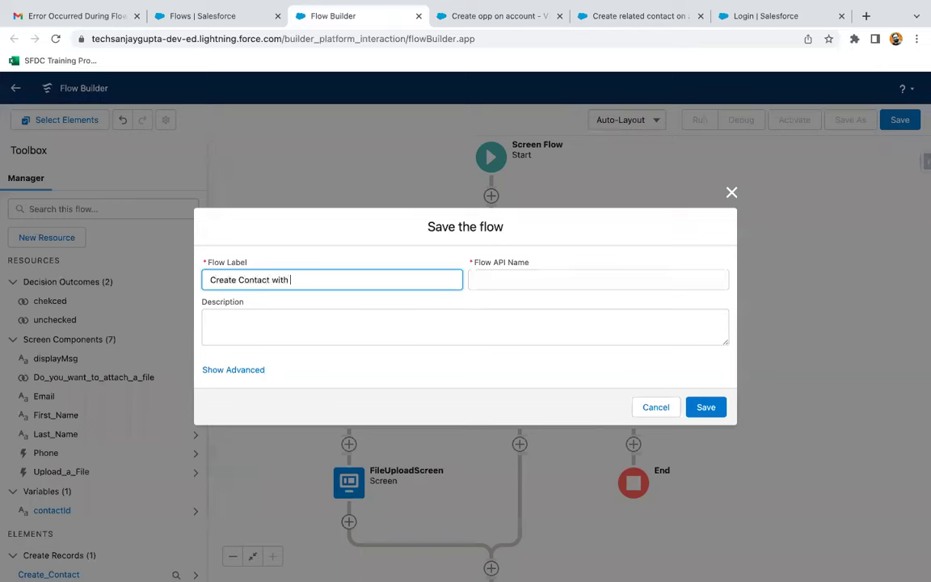
text(Create Contact with or without file)
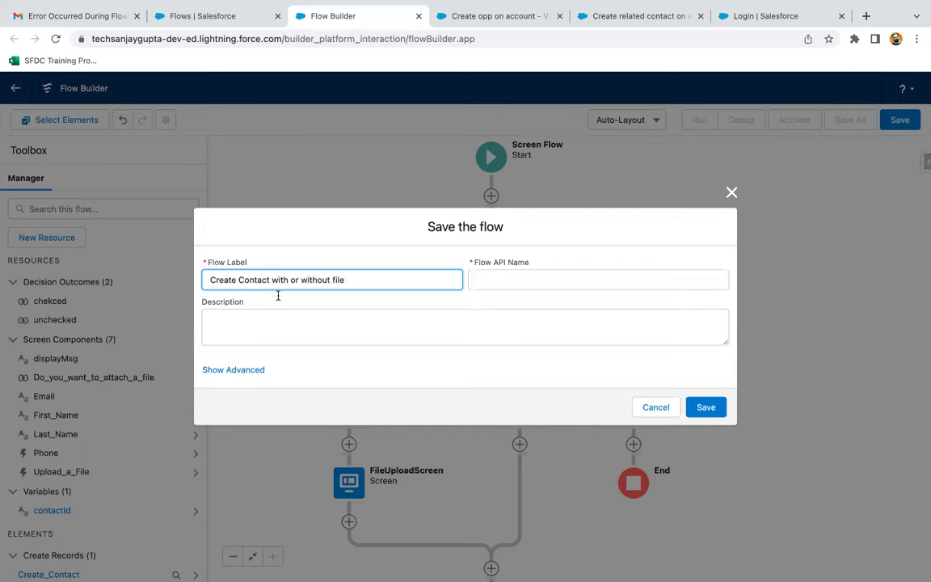
click(383, 378)
click(705, 407)
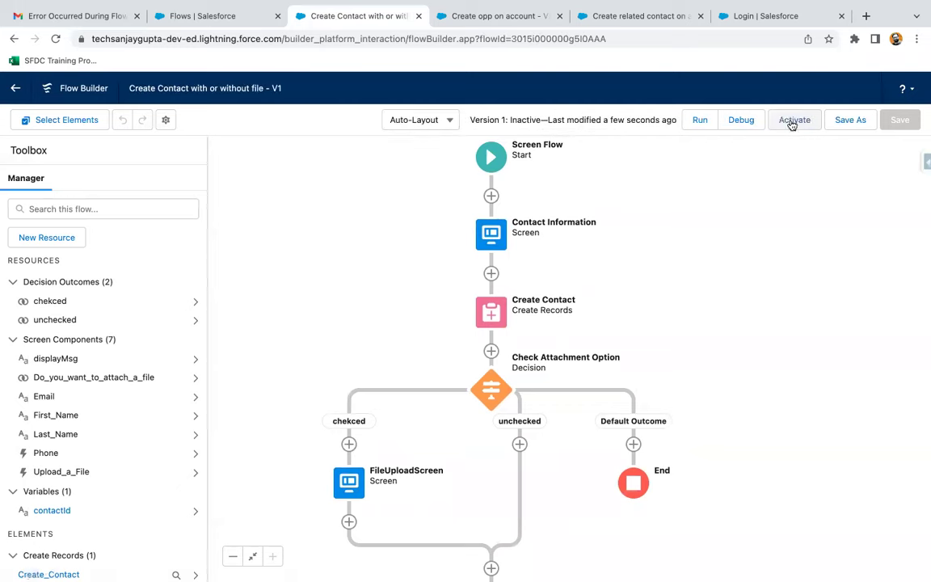
click(792, 121)
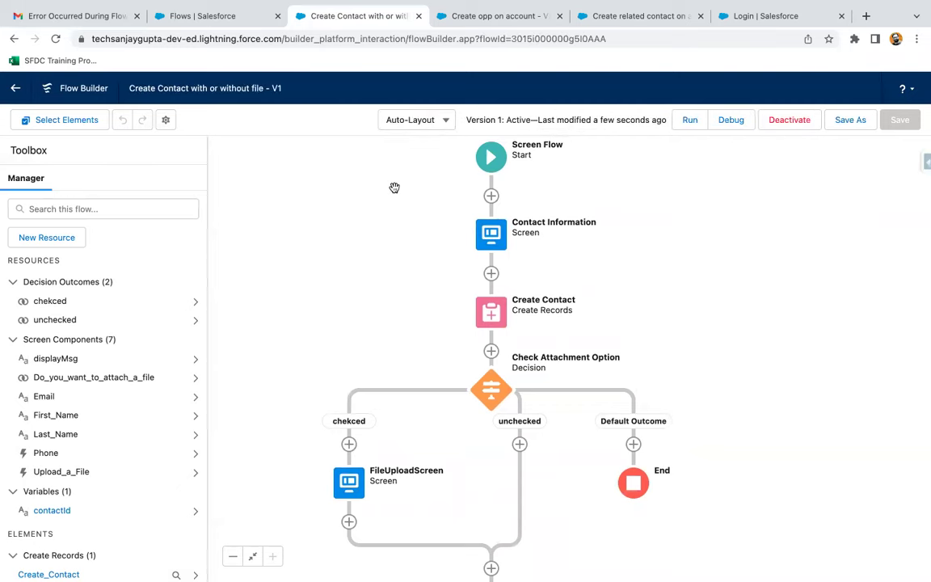
click(499, 19)
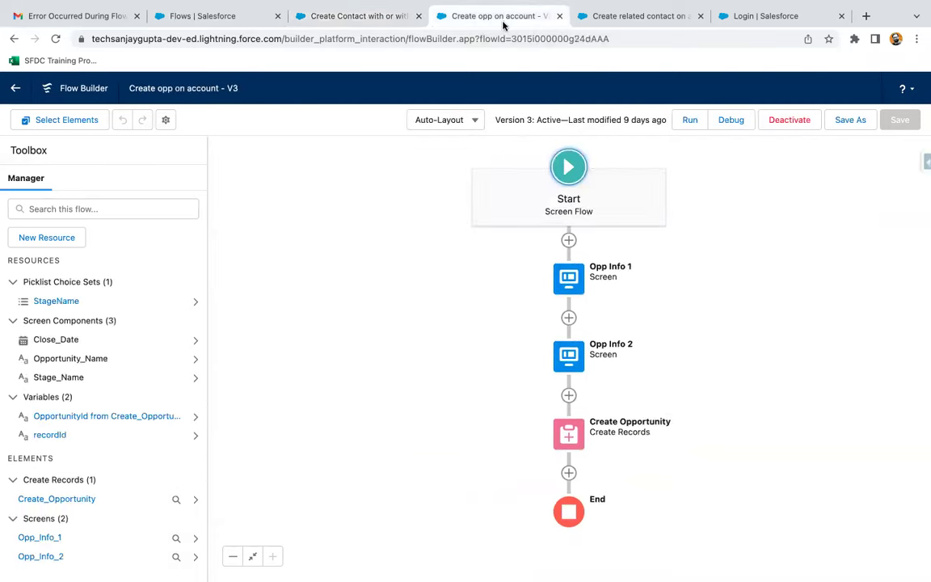
- Open the Sales app in a new browser tab from the App Launcher
click(634, 15)
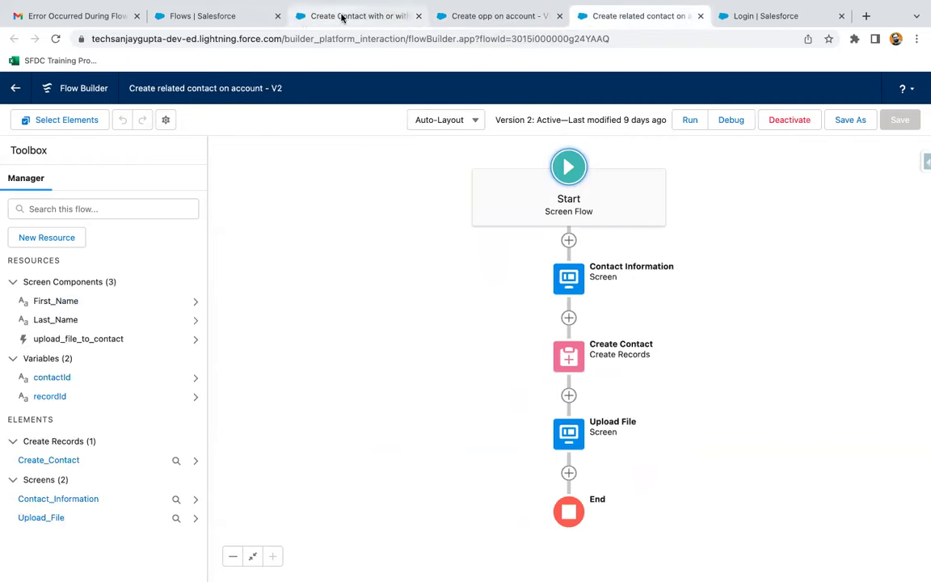
click(204, 15)
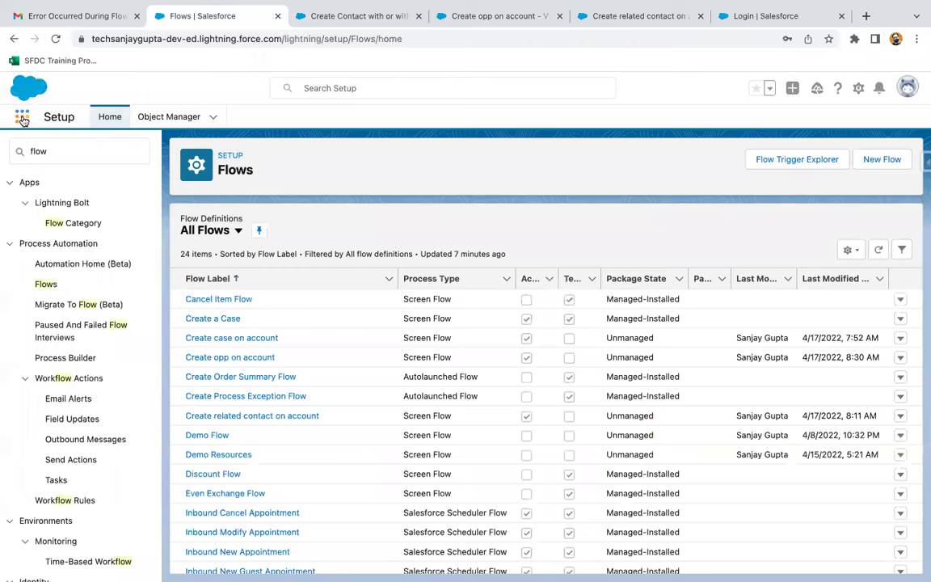
click(22, 117)
text(sales)
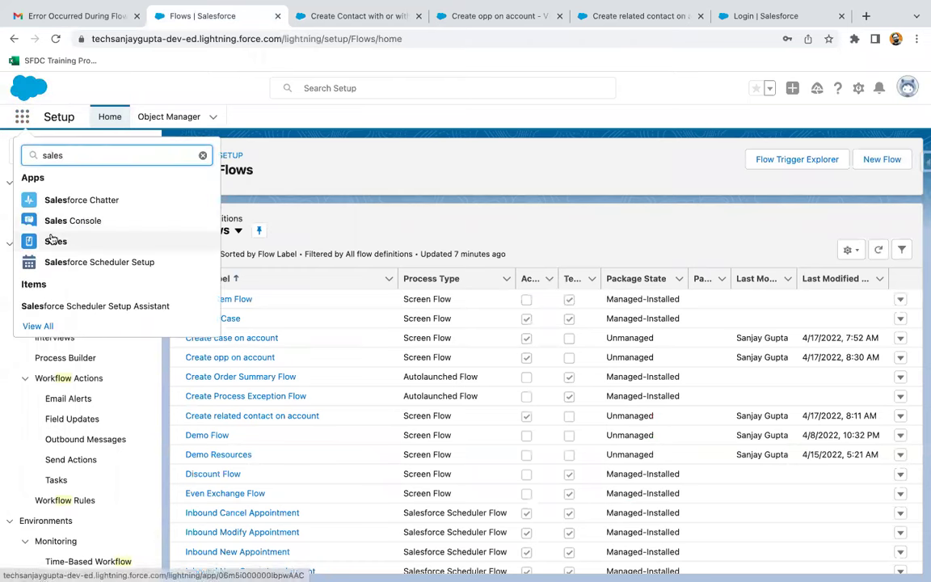
right_click(50, 239)
click(264, 118)
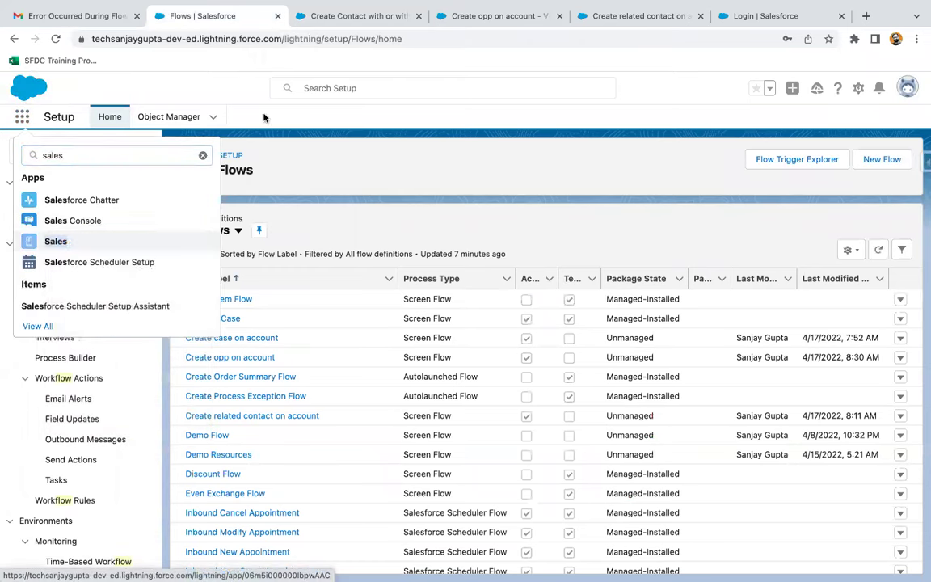
click(301, 17)
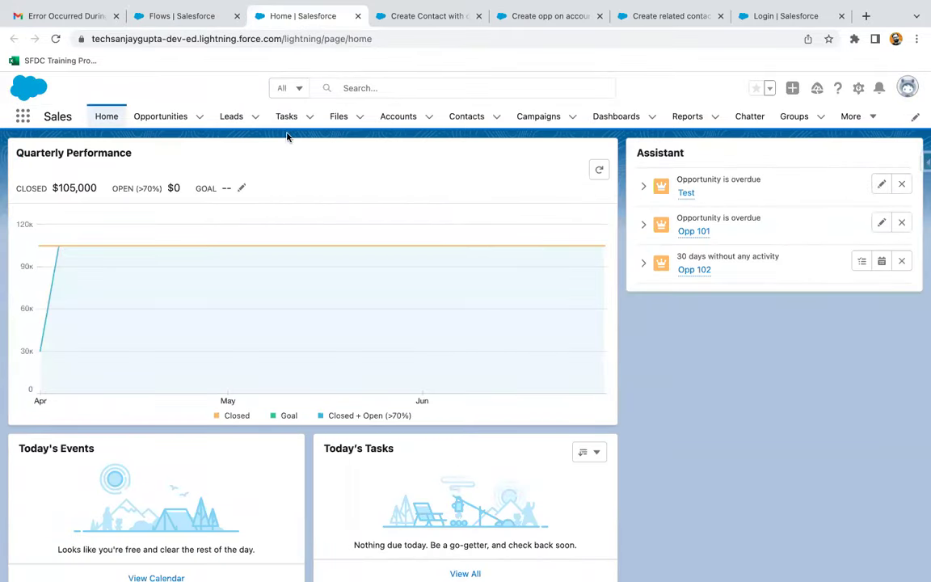
- Open the Sales Home page in Lightning App Builder via Edit Page
click(99, 117)
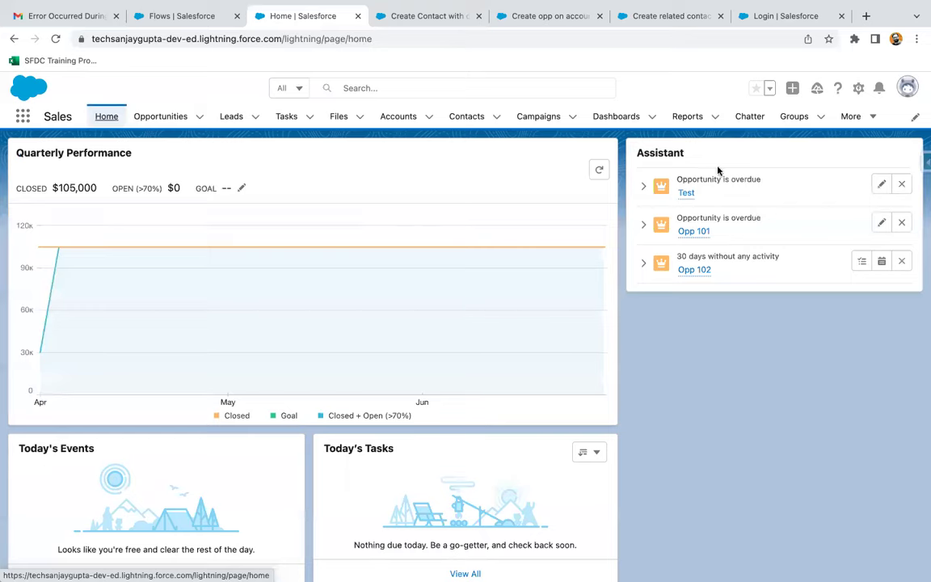
click(859, 89)
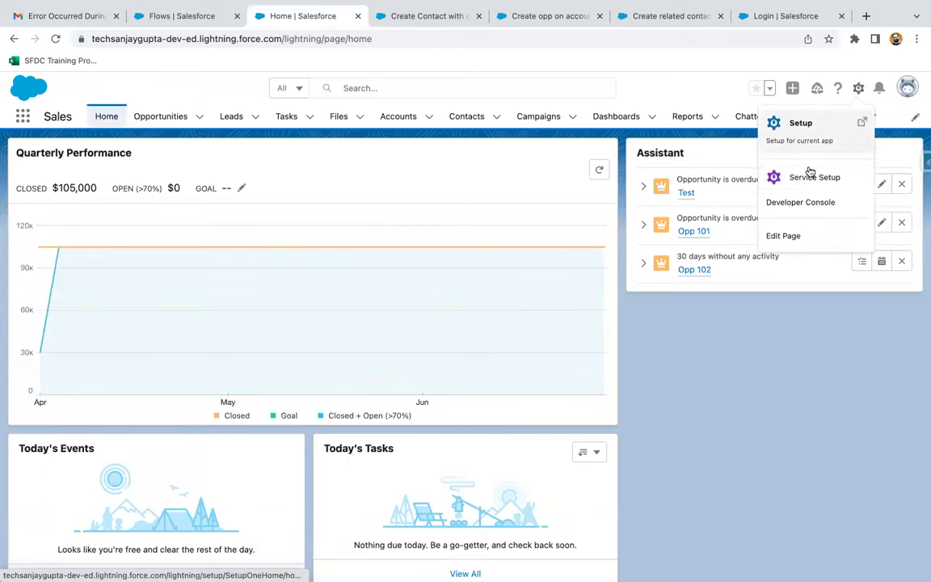
click(788, 236)
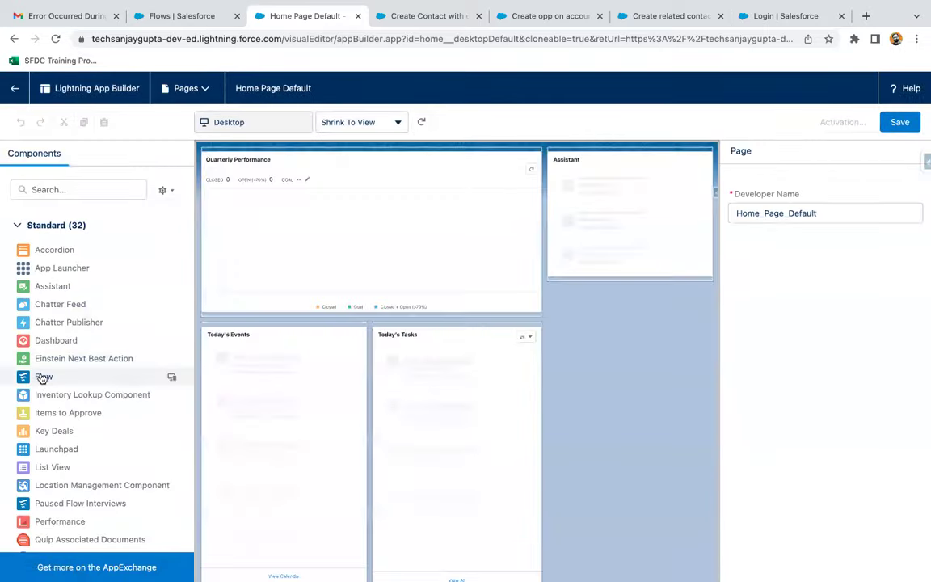
- Add a Flow component running 'Create Contact with or without file' to the Home page
click(49, 189)
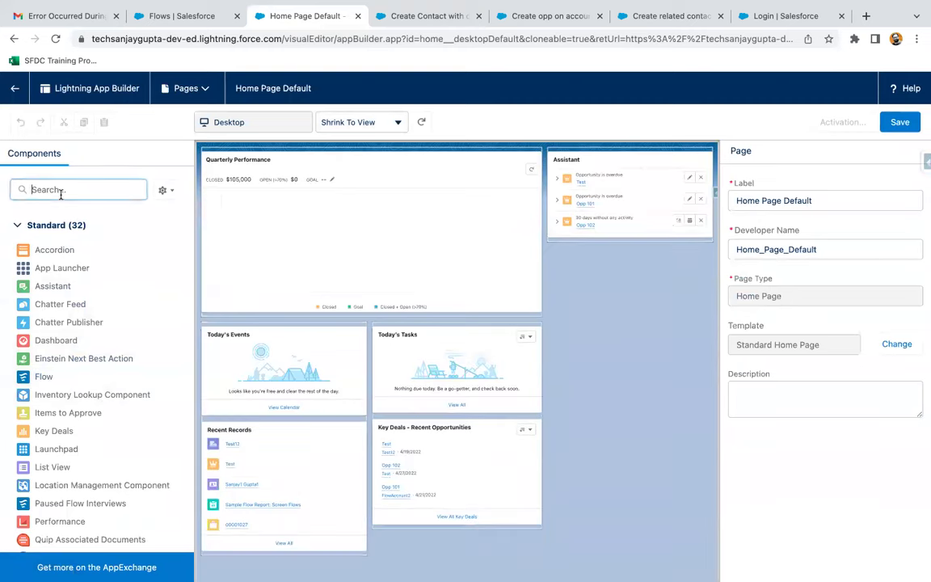
text(flow)
drag(42, 250, 533, 247)
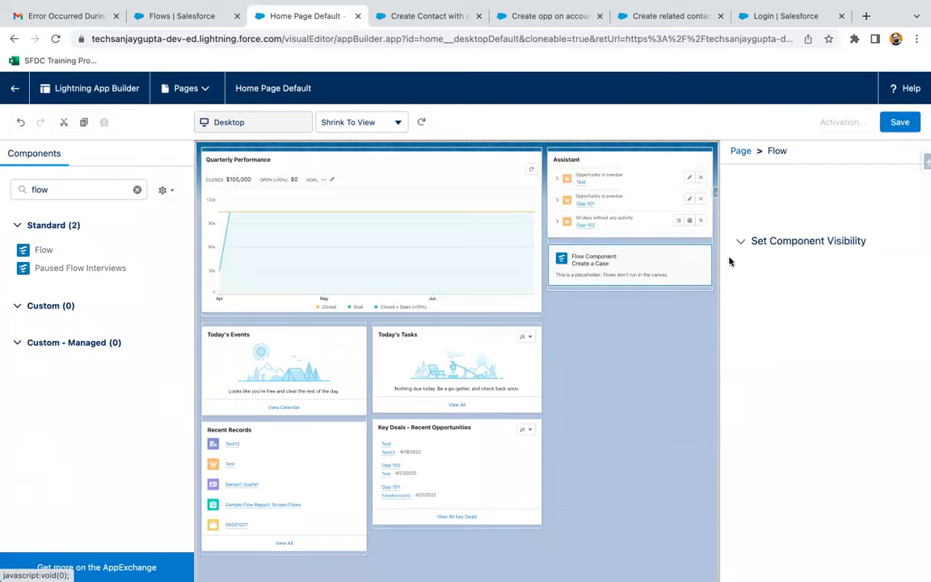
click(796, 213)
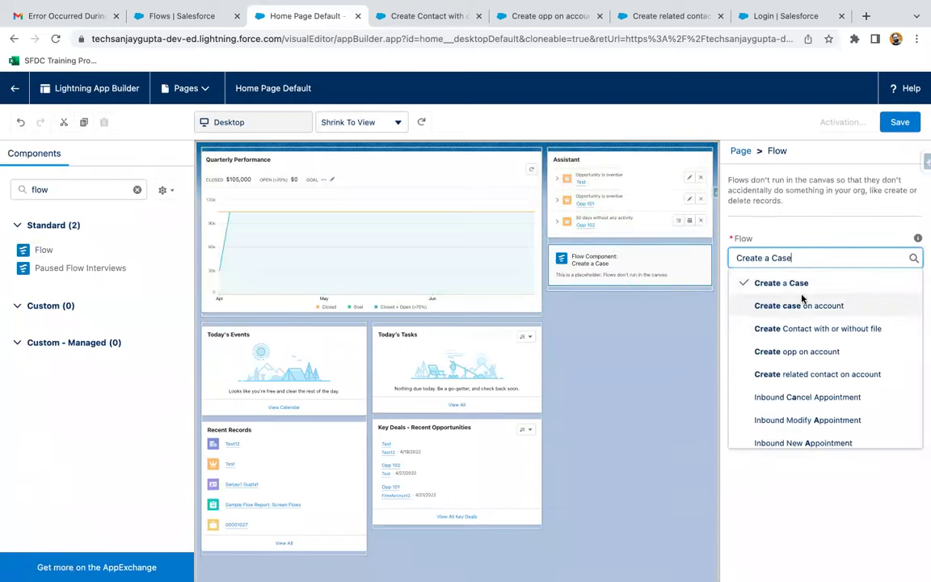
click(827, 330)
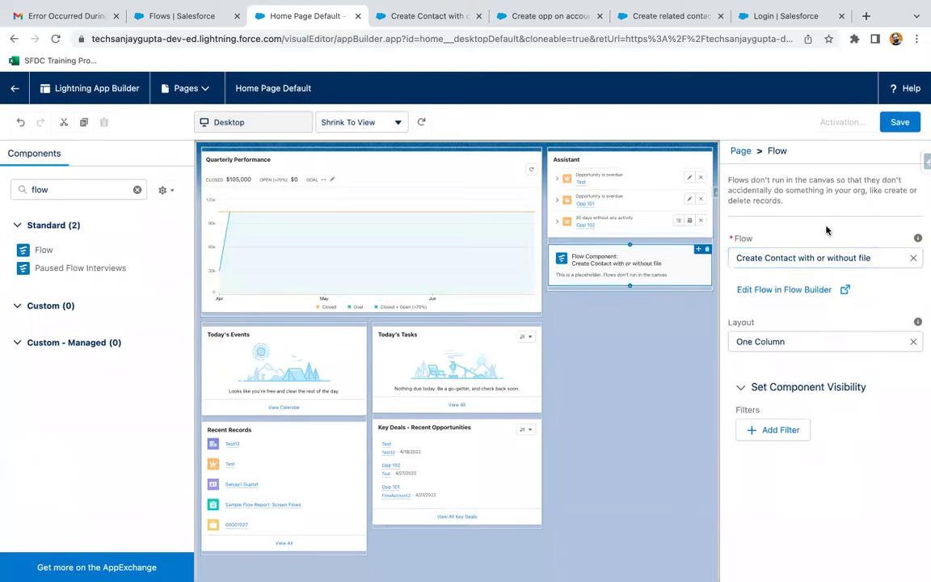
- Save the page, activate it as the org default, and return to Sales Home
click(894, 131)
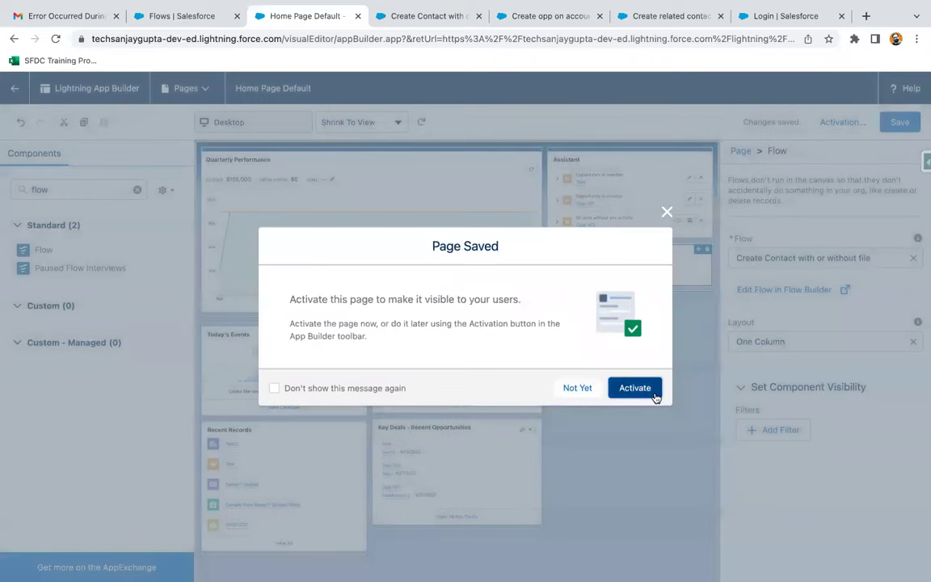
click(635, 390)
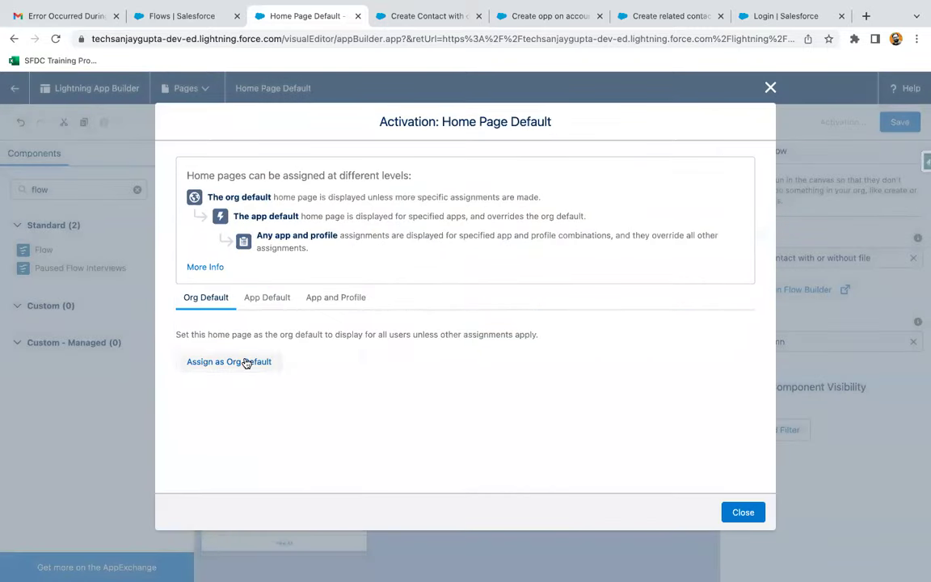
click(247, 361)
click(743, 474)
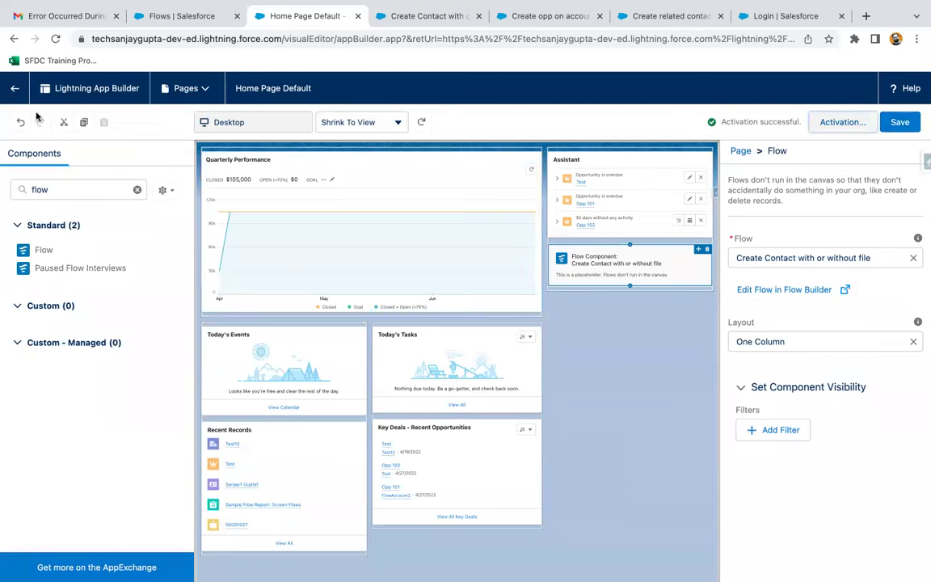
click(16, 90)
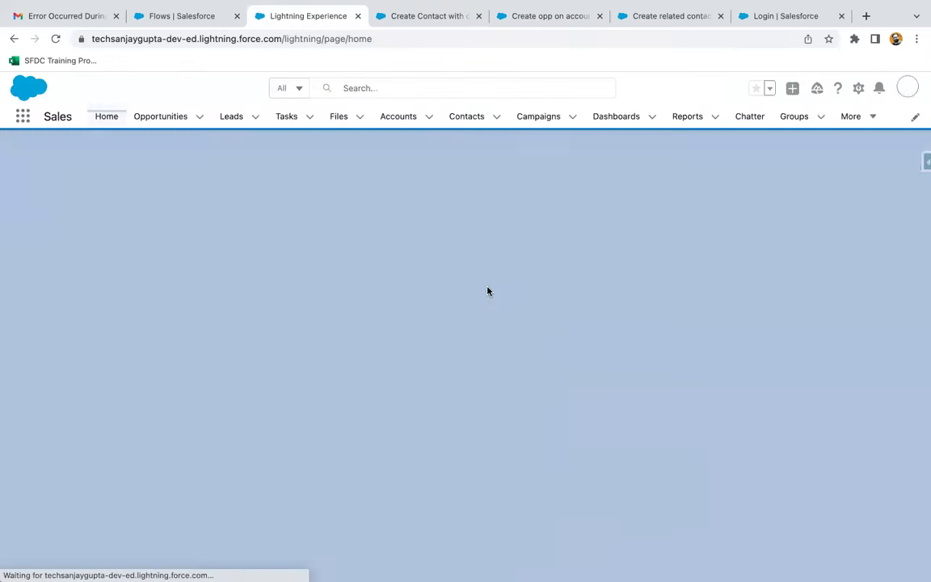
- Enter the contact's first name, last name, phone and e-mail in the home-page flow
scroll(715, 347, down, 3)
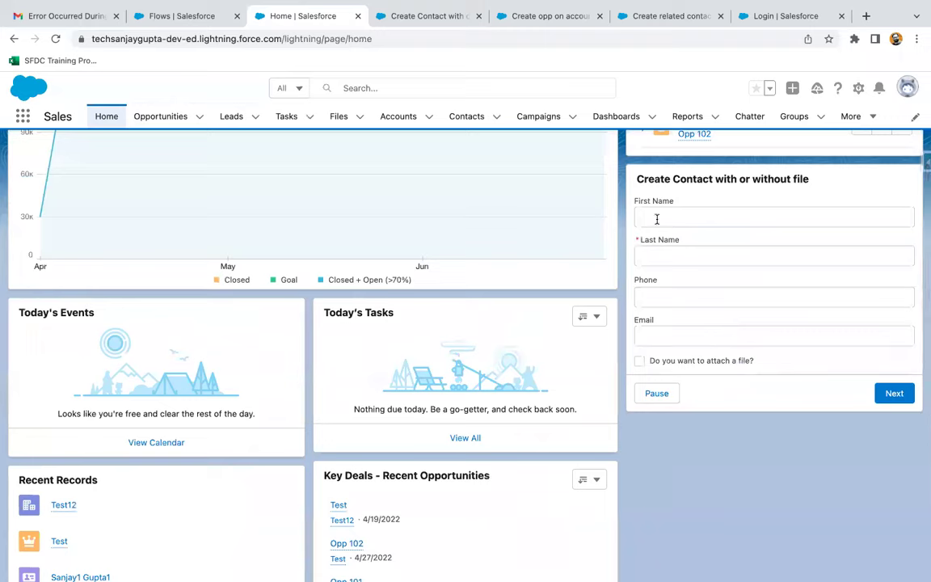
click(660, 215)
key(Tab)
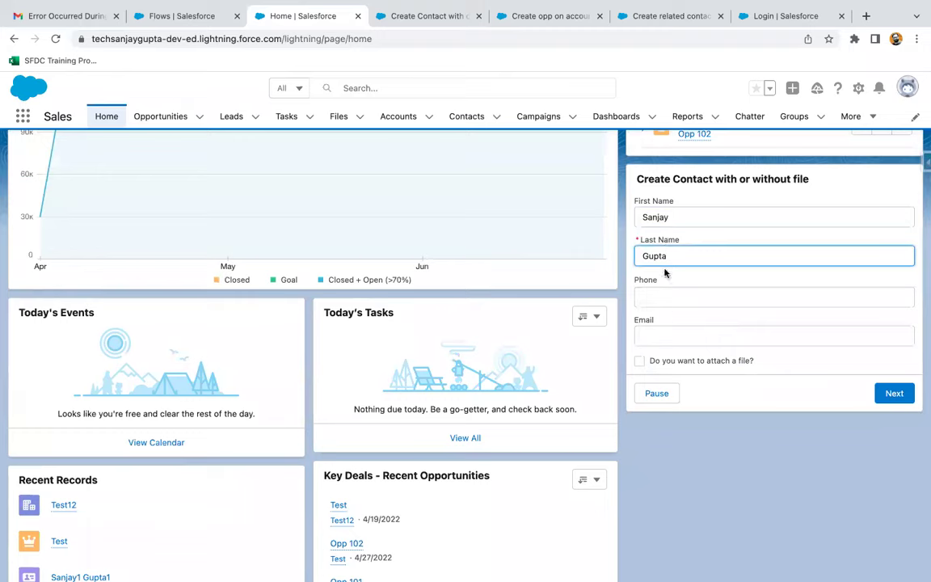
click(666, 305)
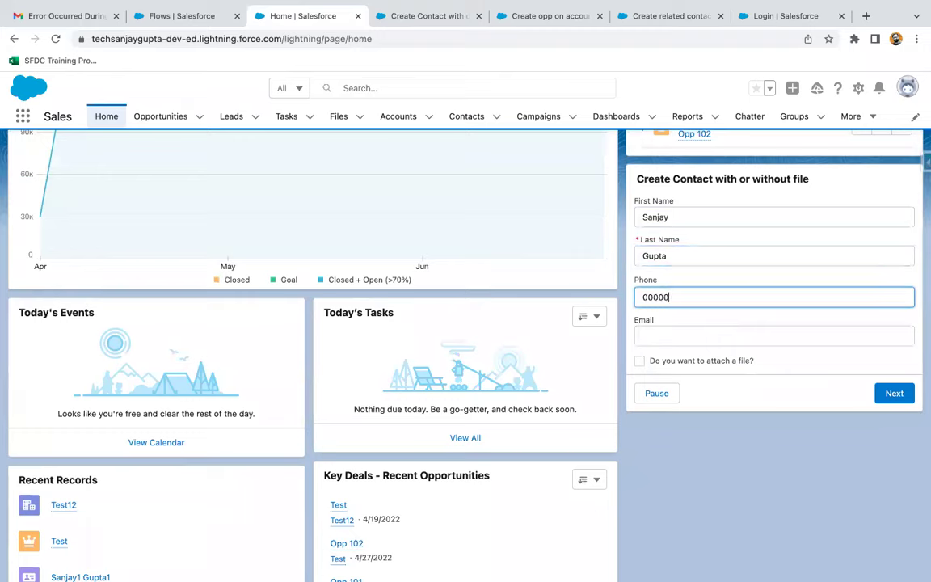
click(680, 348)
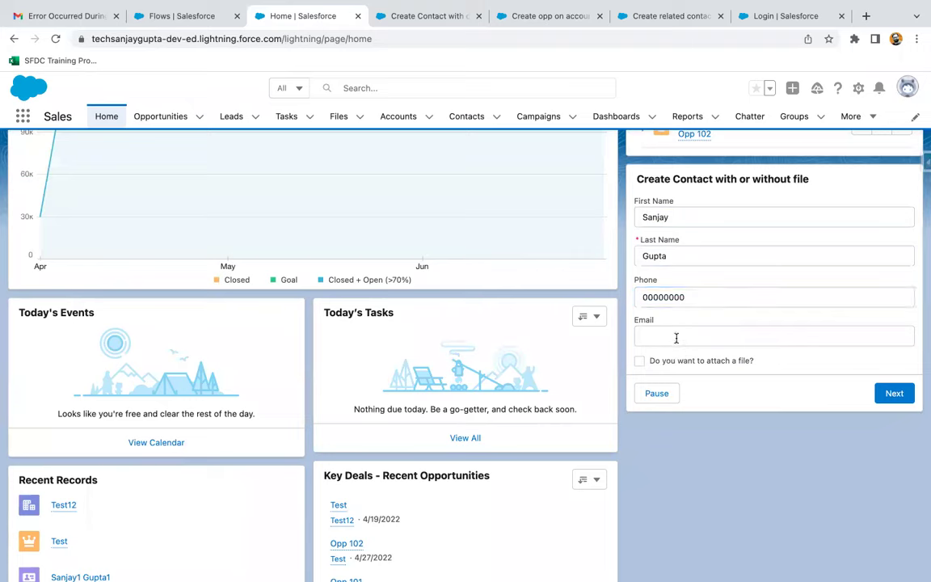
click(676, 336)
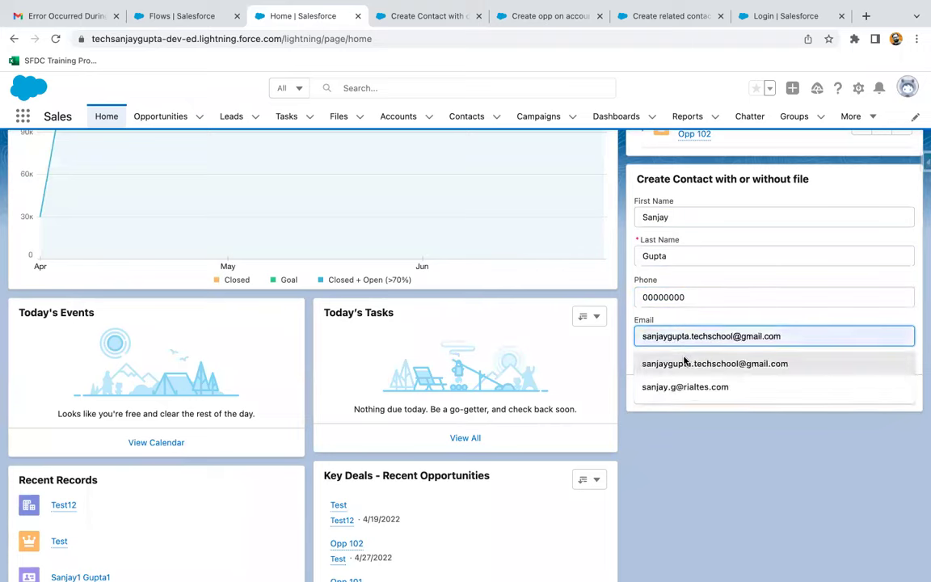
click(686, 363)
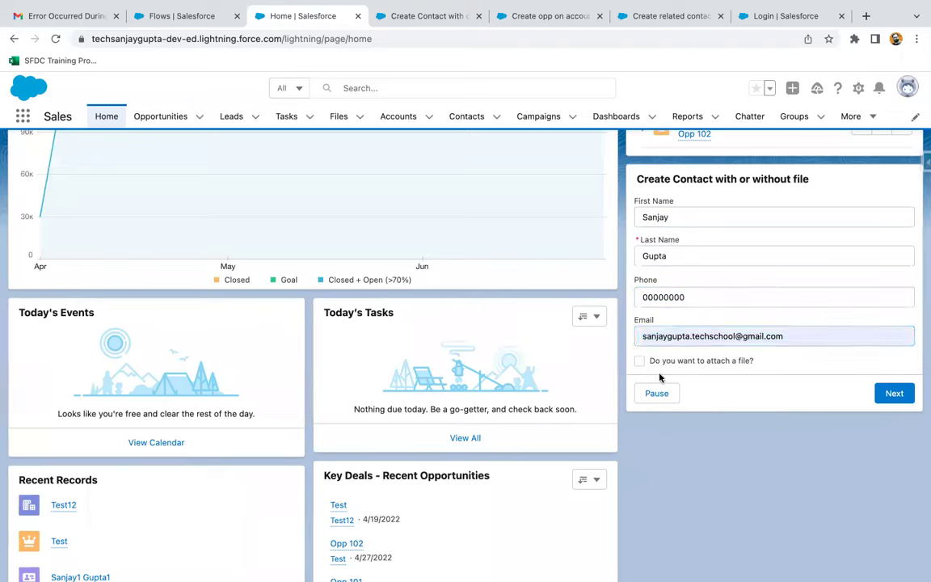
- Choose to attach a file, upload it, and finish creating the contact
click(638, 362)
click(893, 395)
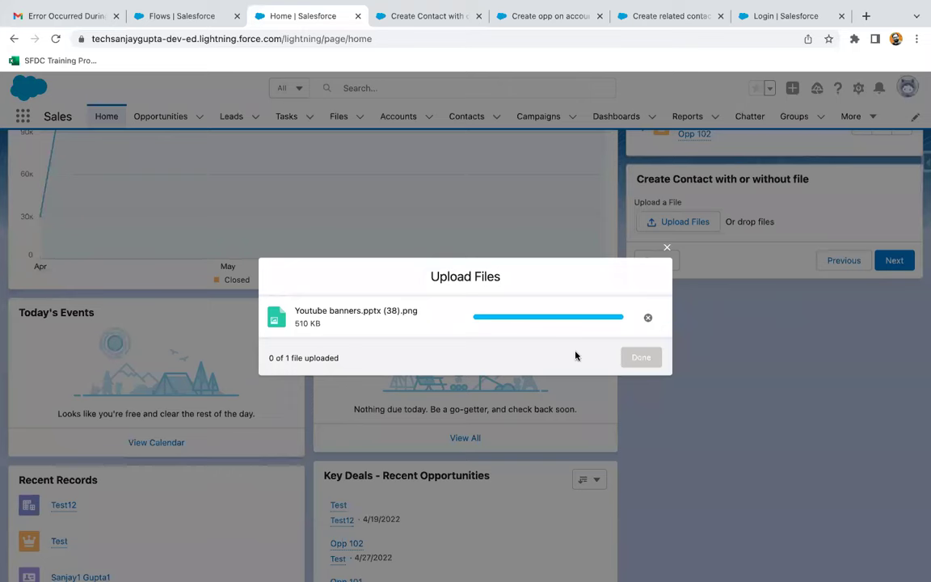
click(635, 359)
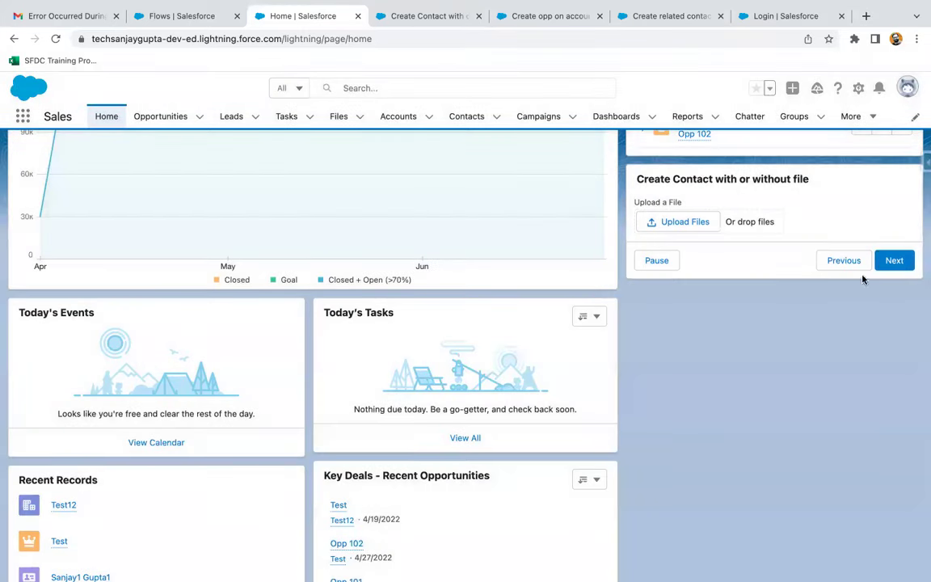
click(894, 261)
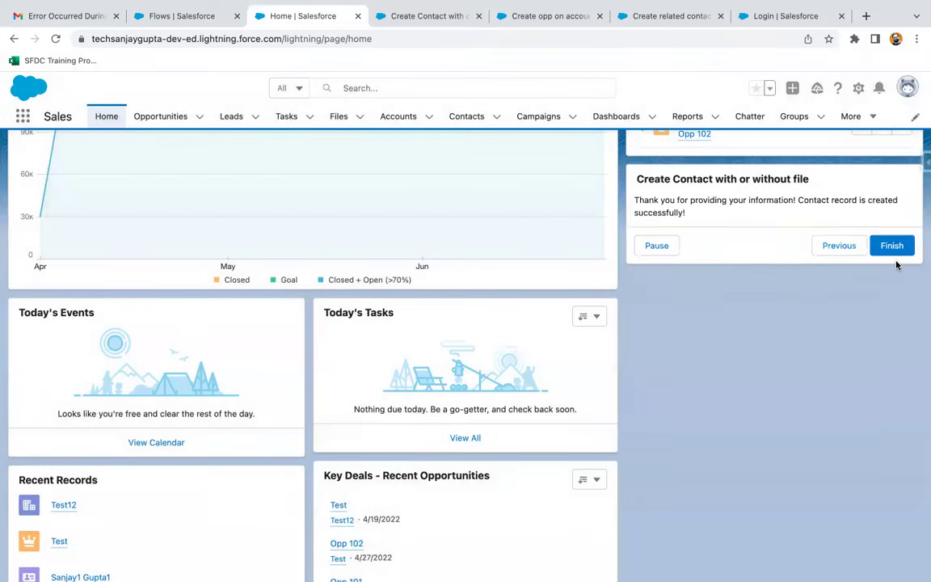
click(891, 244)
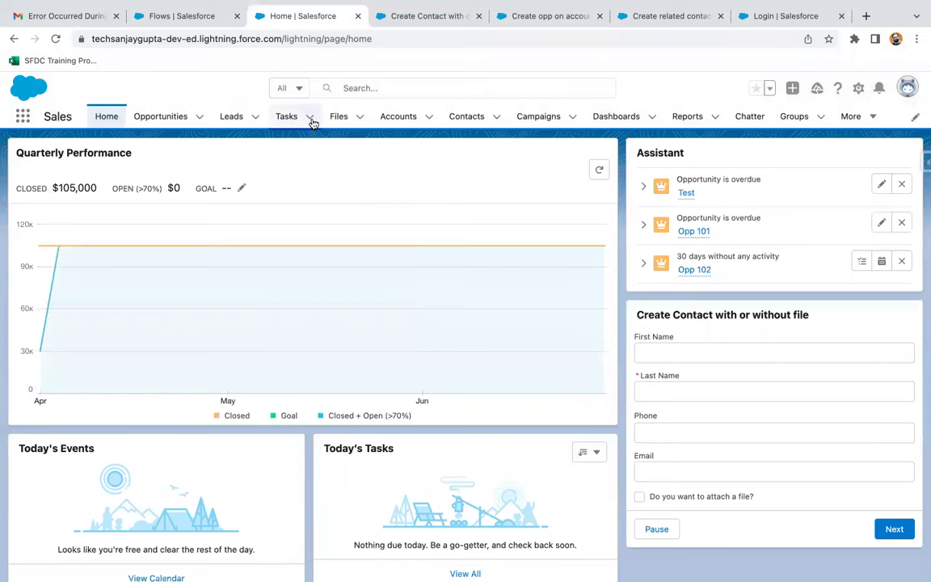
- Open the new contact from Contacts, check its attached file under Notes & Attachments, then go Home
click(467, 118)
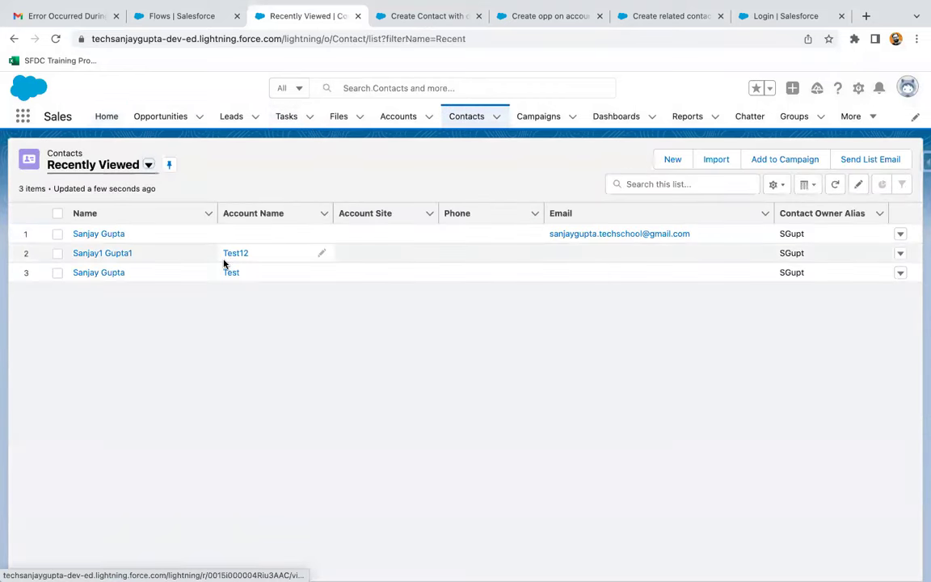
click(98, 234)
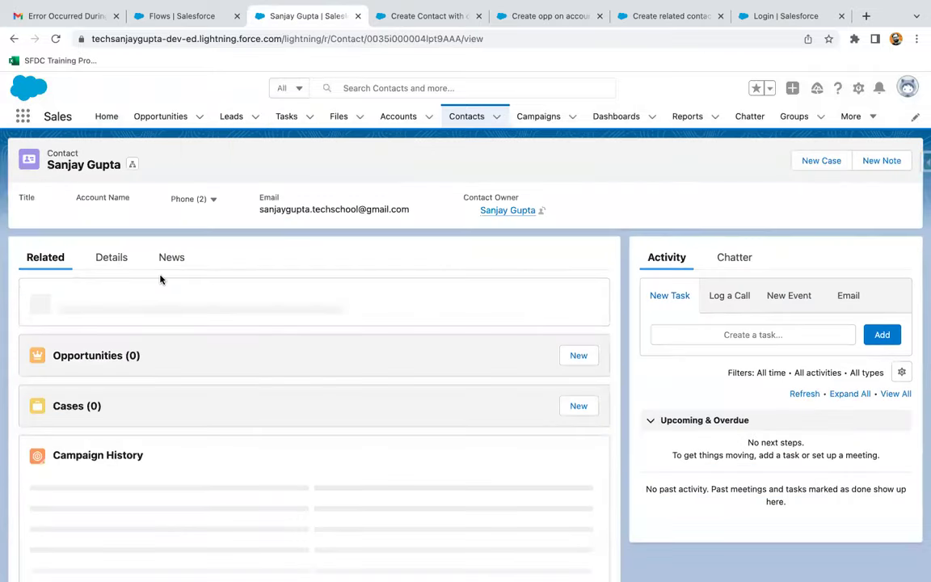
scroll(126, 353, down, 1)
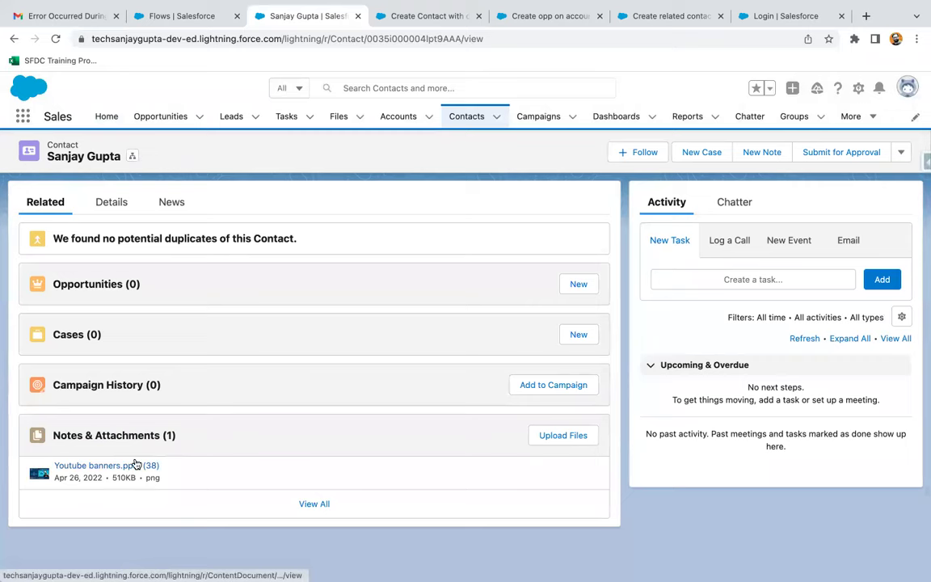
scroll(122, 411, up, 1)
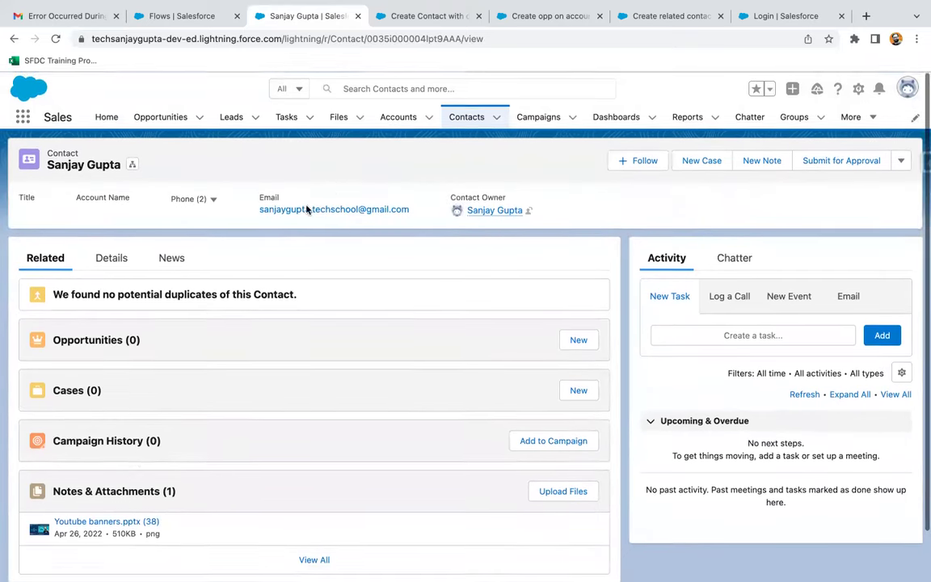
click(108, 117)
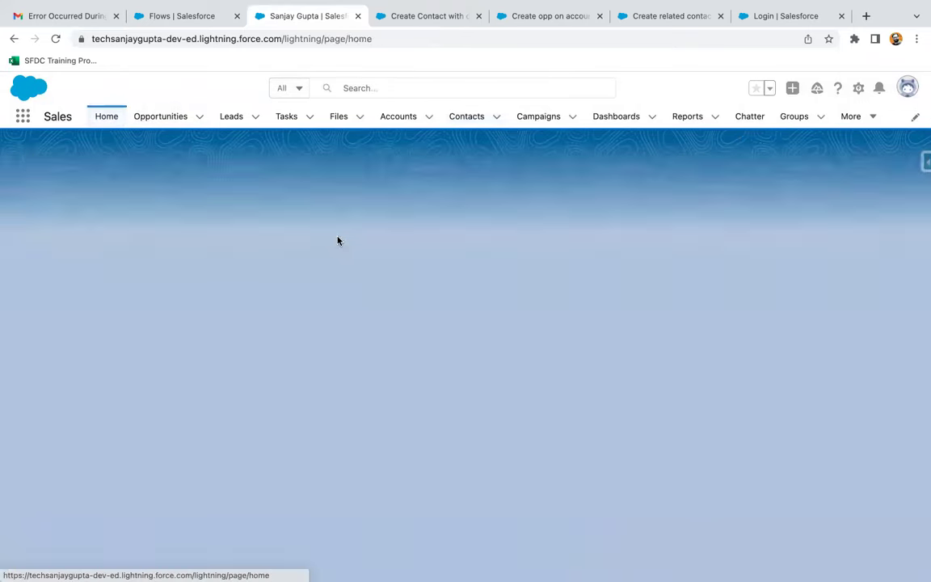
scroll(708, 357, down, 1)
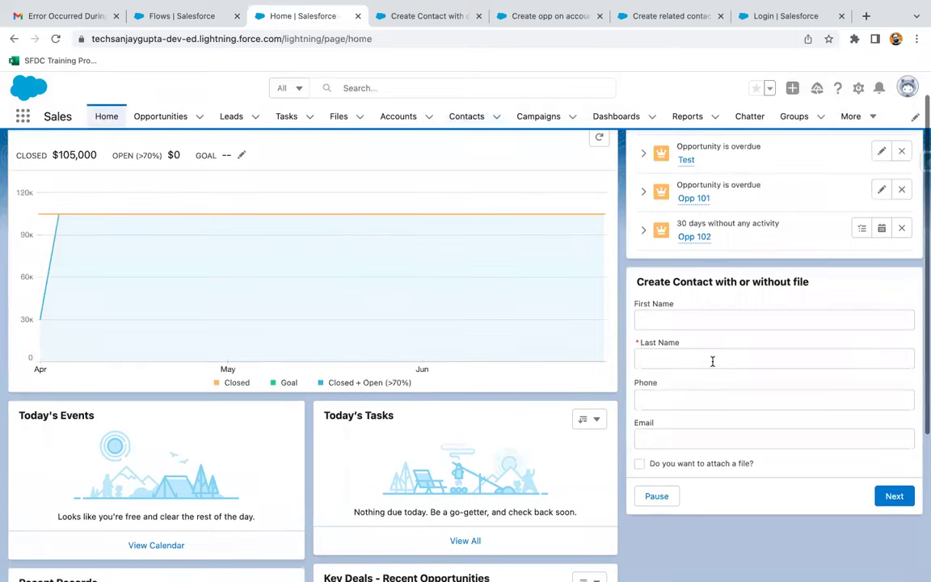
scroll(712, 362, up, 1)
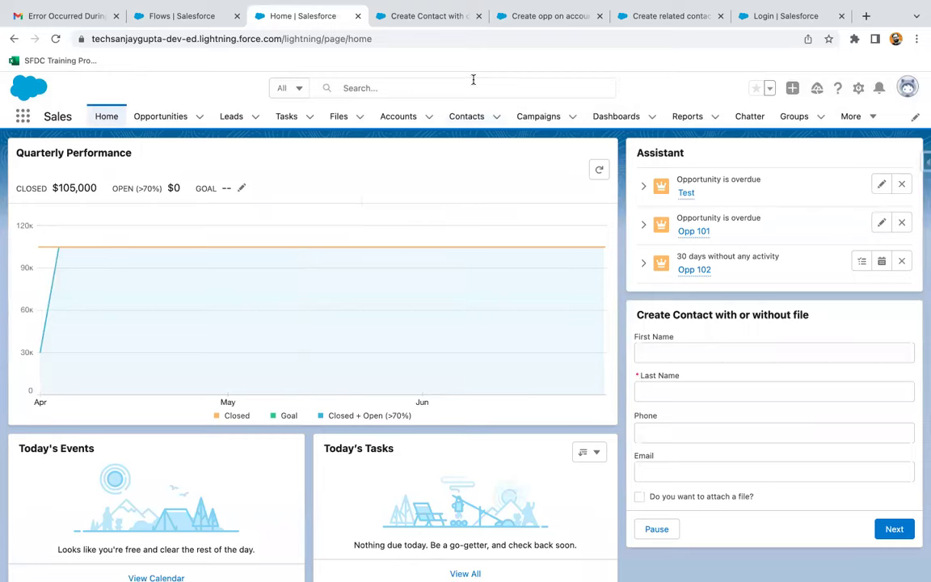
scroll(679, 423, down, 5)
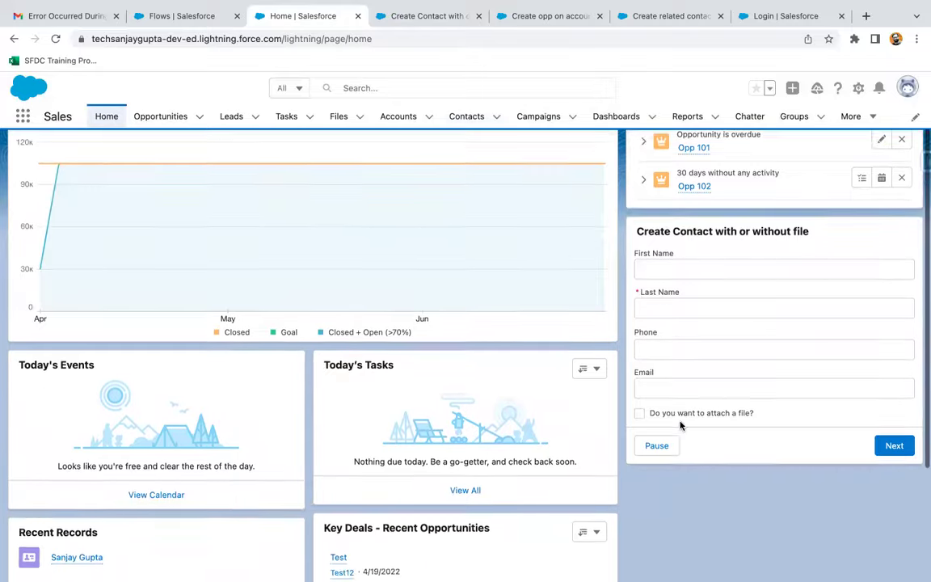
scroll(667, 422, up, 2)
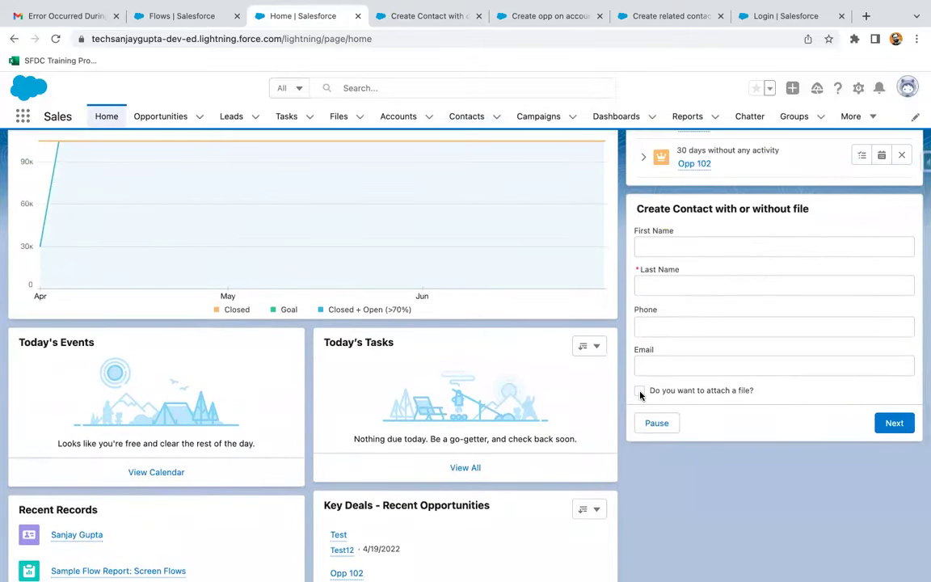
scroll(671, 393, up, 2)
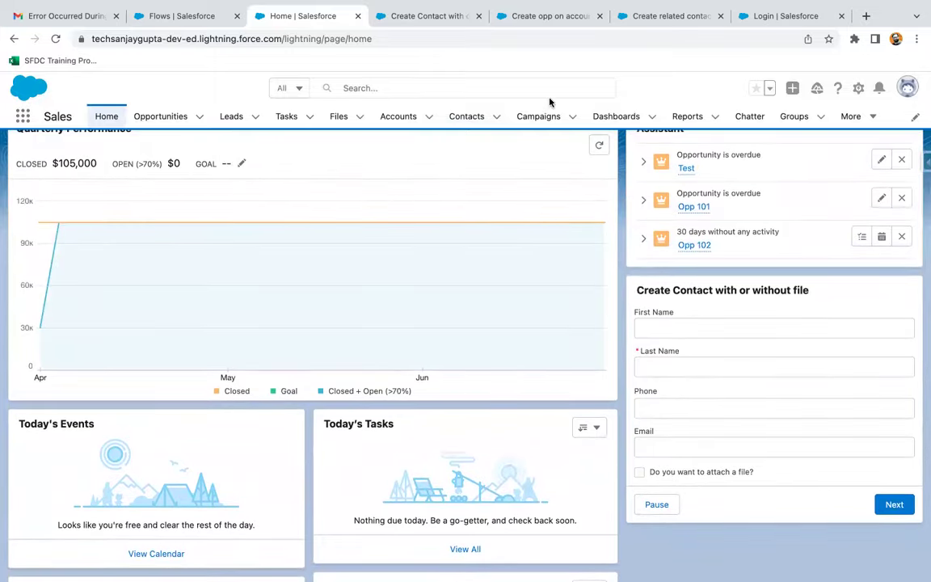
- Return to the Setup Flows list and close the App Launcher
click(646, 21)
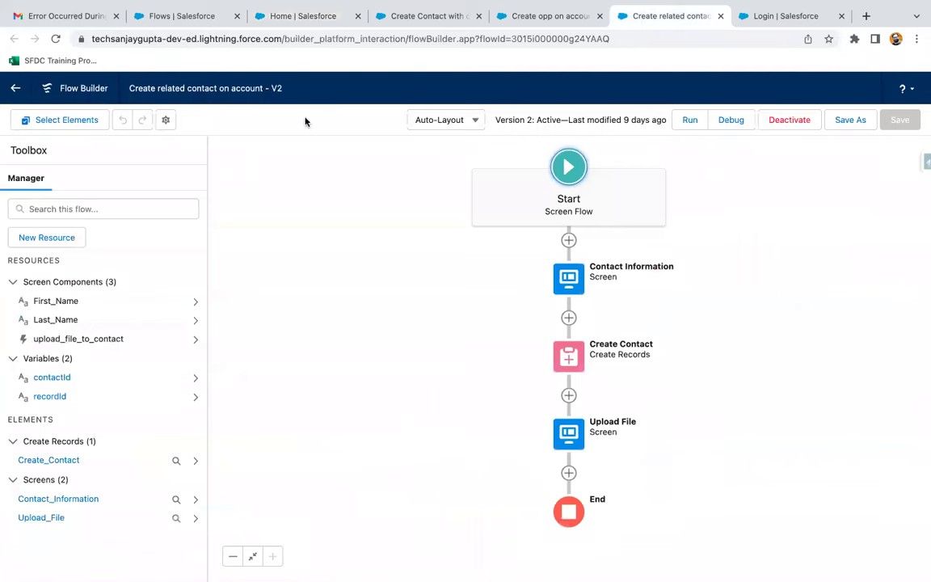
click(541, 16)
click(433, 16)
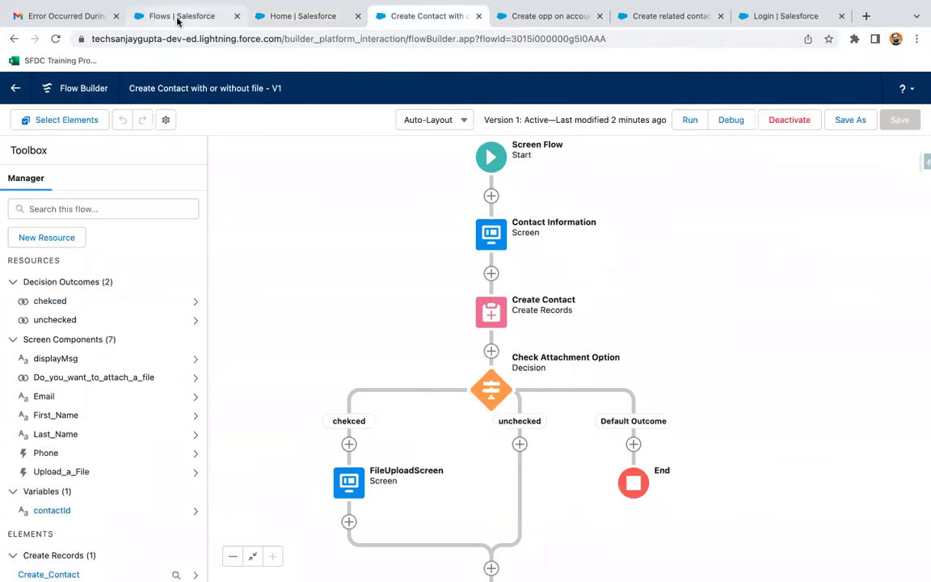
click(178, 19)
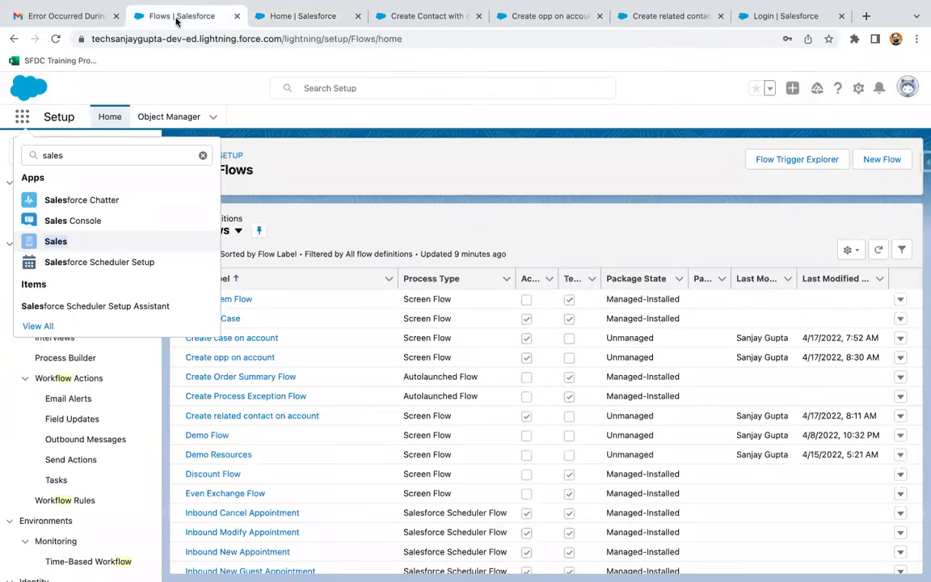
click(203, 155)
click(310, 152)
- Open the Lightning App Builder setup page by searching 'app b' in Quick Find
click(63, 151)
text(app b)
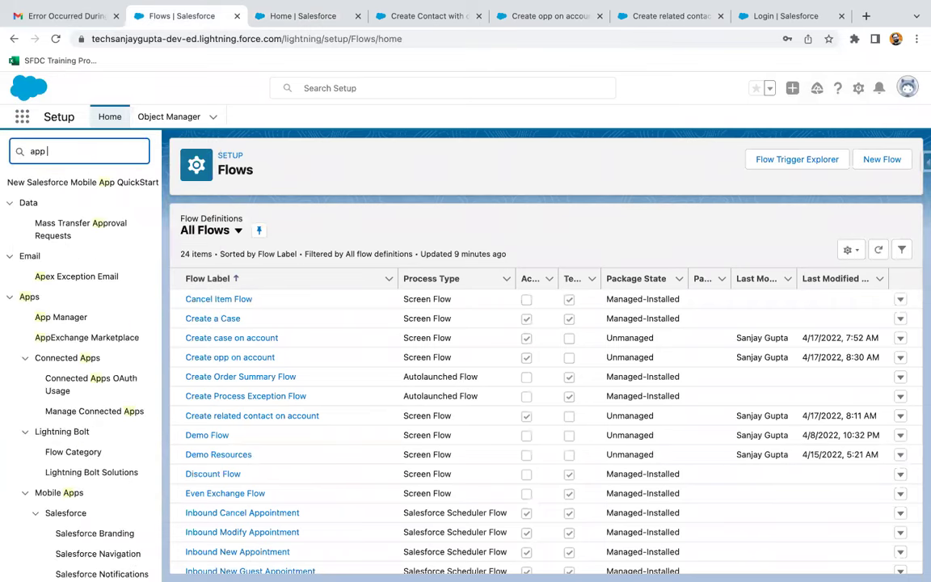
click(64, 203)
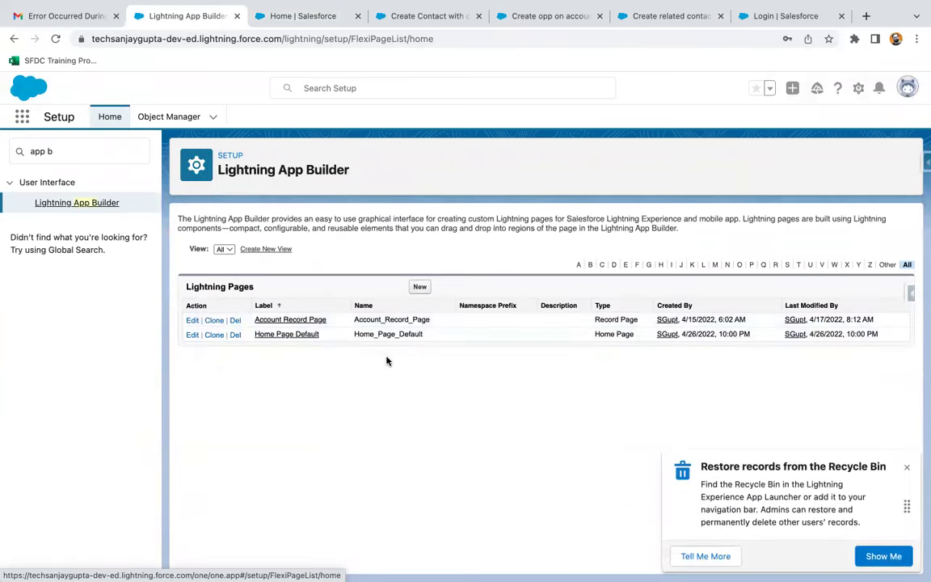
click(907, 467)
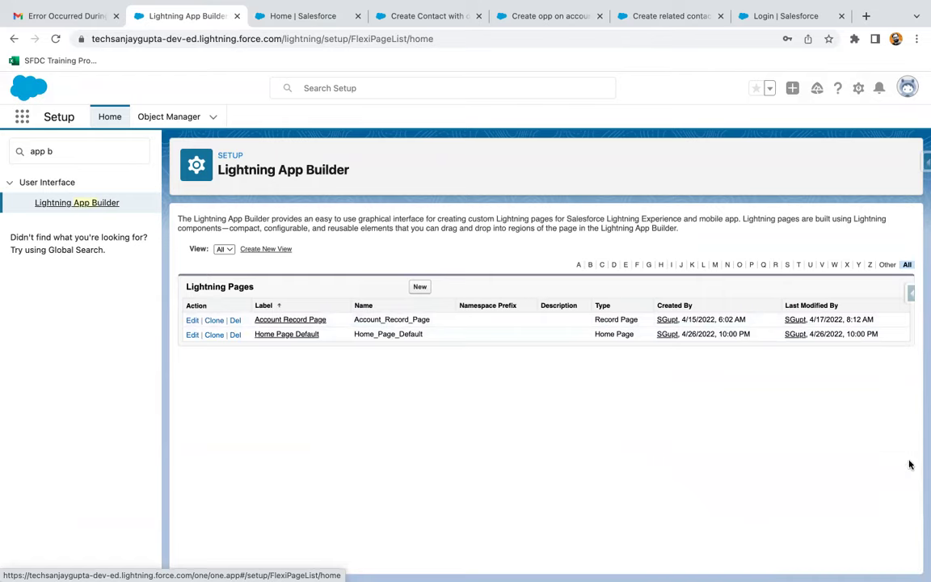
- Create a new App Page labelled Demo App Page using the Header and Left Sidebar template
click(421, 288)
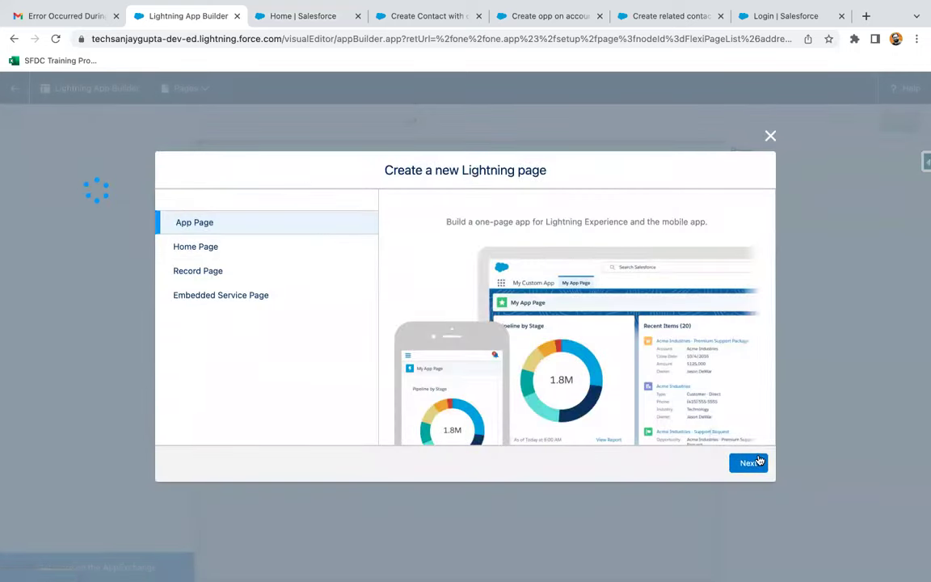
click(754, 462)
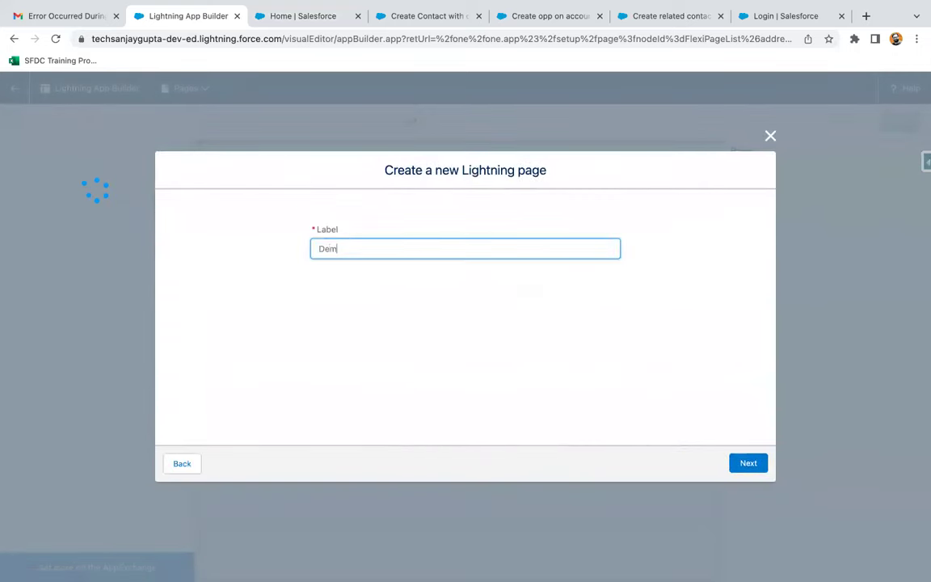
click(755, 463)
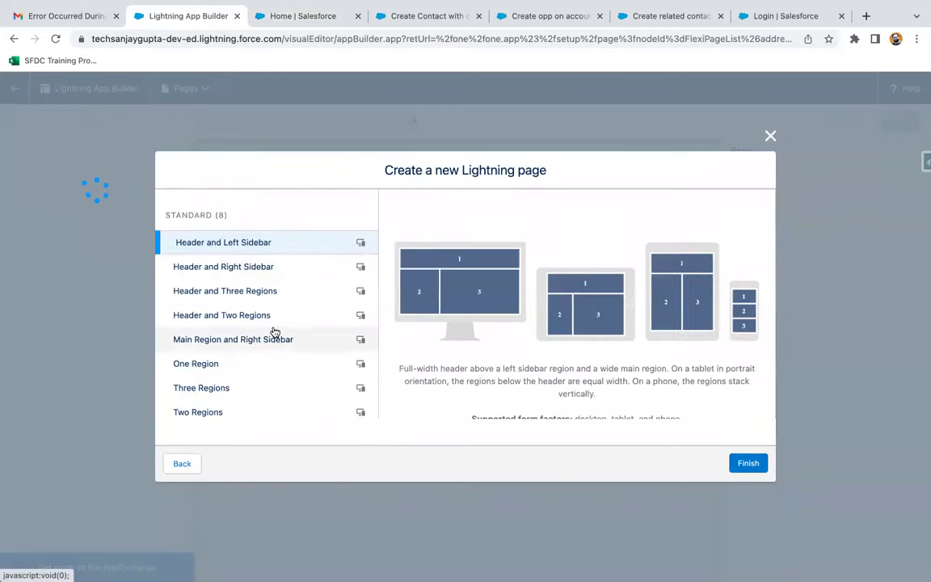
click(739, 466)
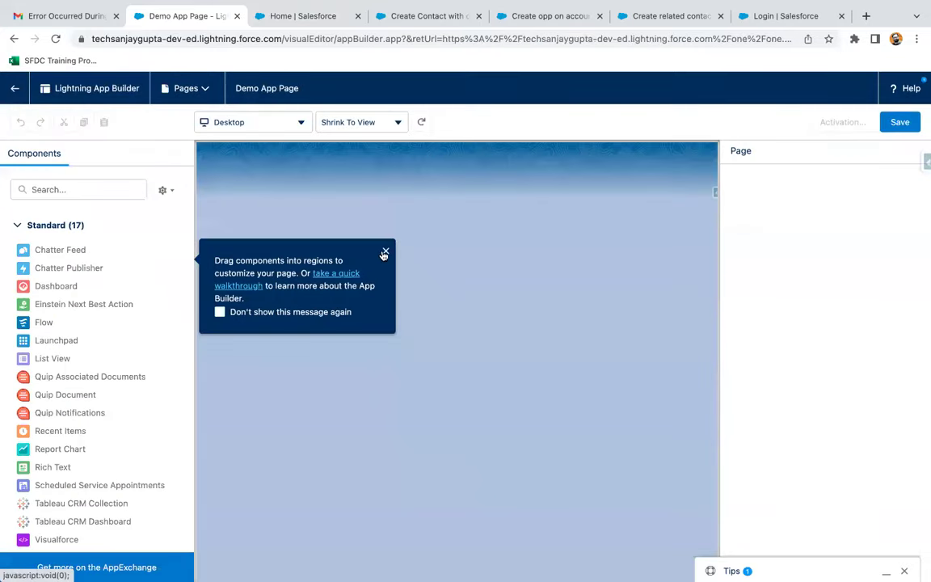
- Place a Flow component in the header showing the Create Contact with or without file flow
click(385, 253)
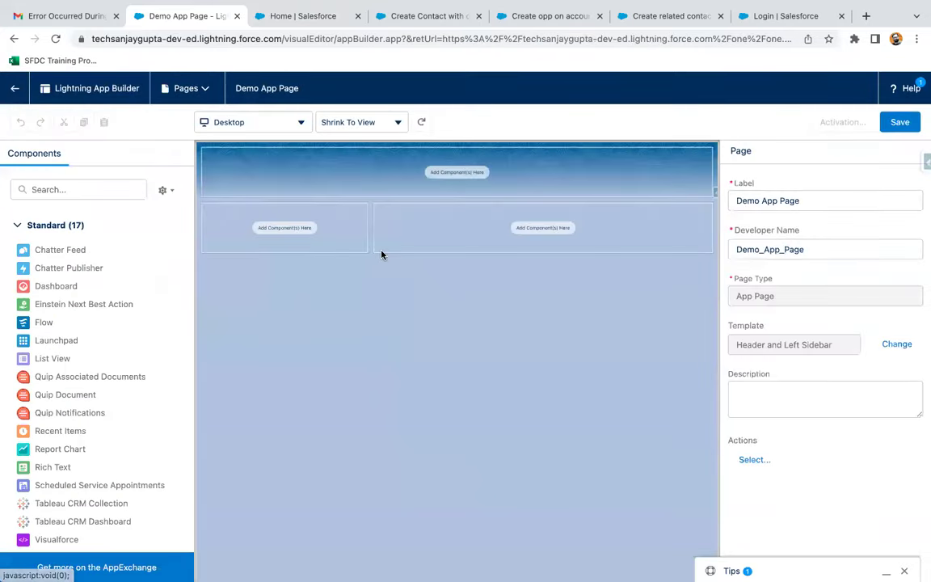
drag(44, 322, 407, 152)
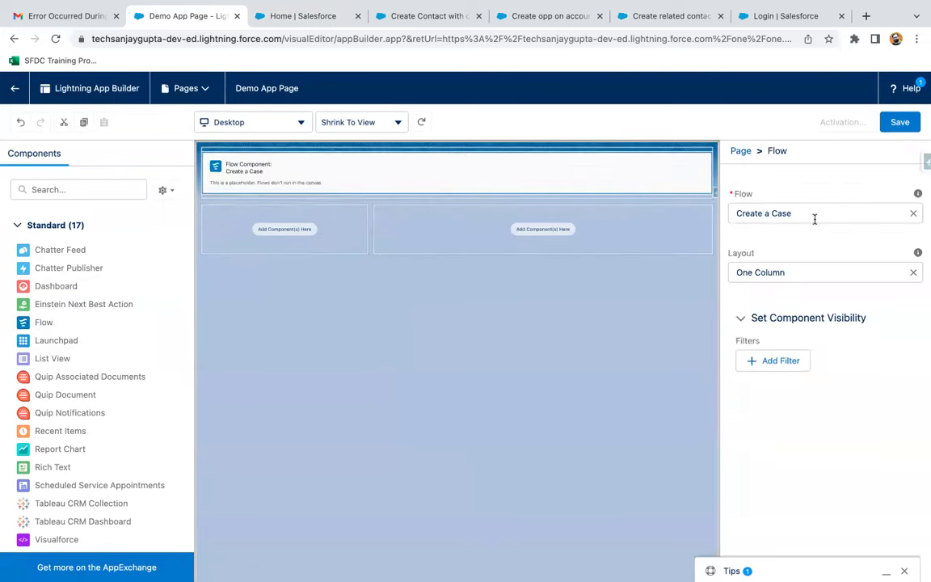
click(806, 259)
click(805, 331)
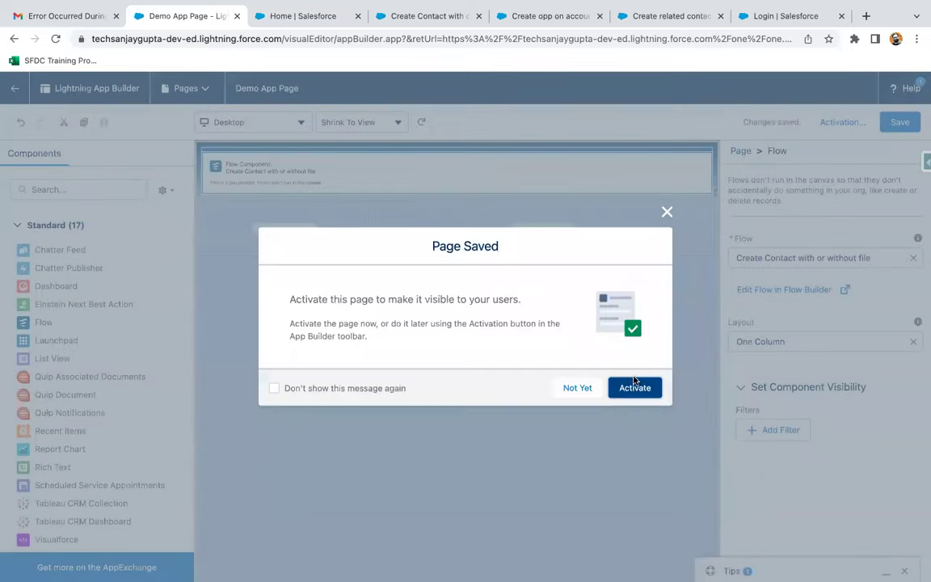
- Save and activate Demo App Page, adding it to the Sales app's Lightning Experience navigation
click(634, 382)
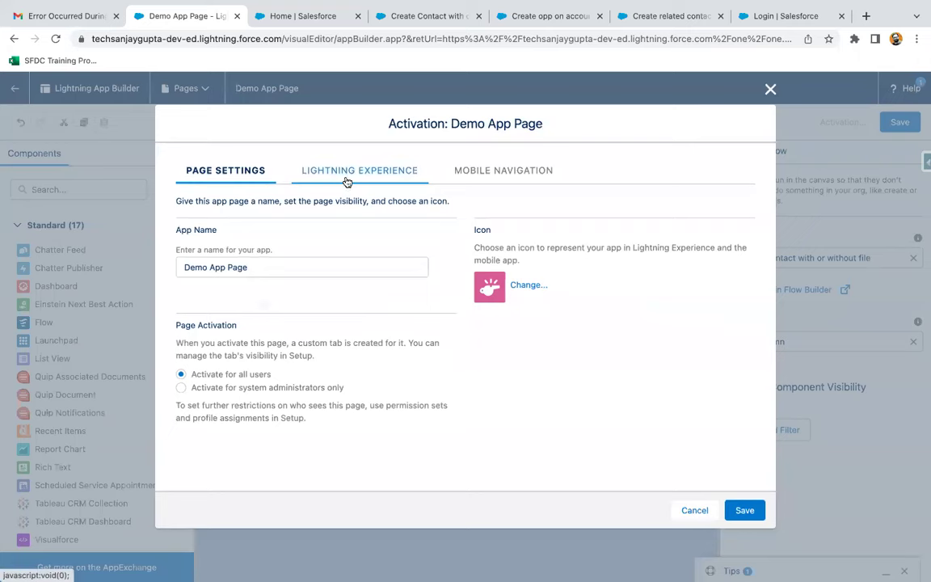
click(347, 173)
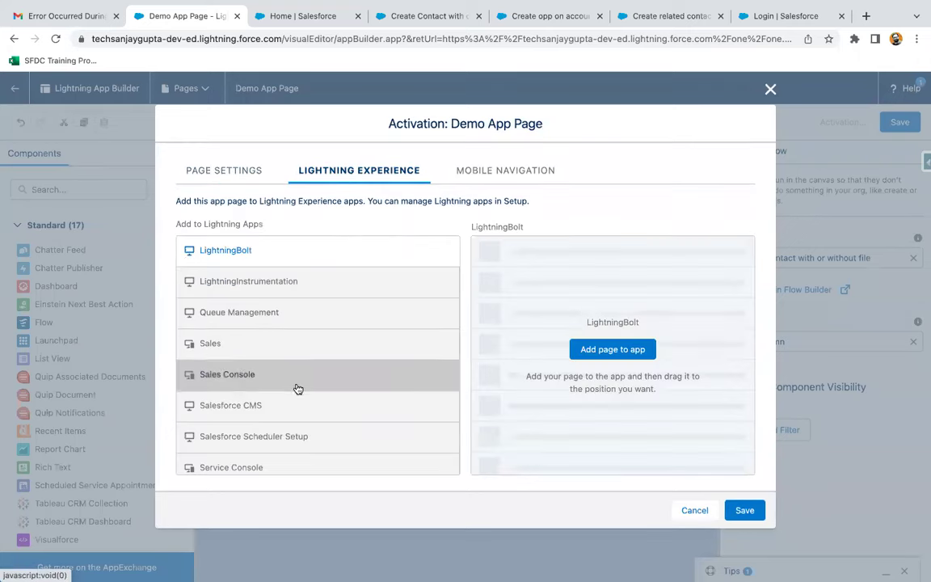
click(296, 346)
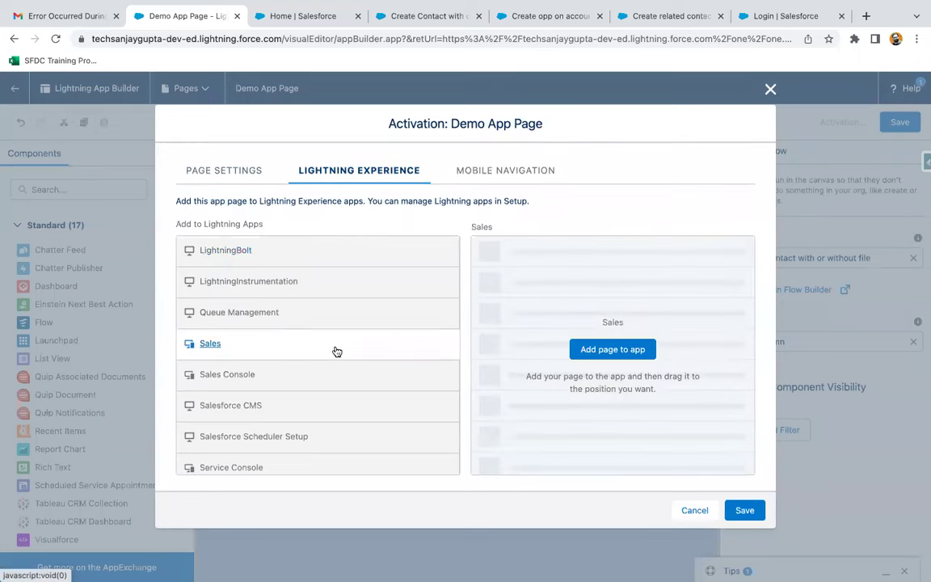
click(588, 349)
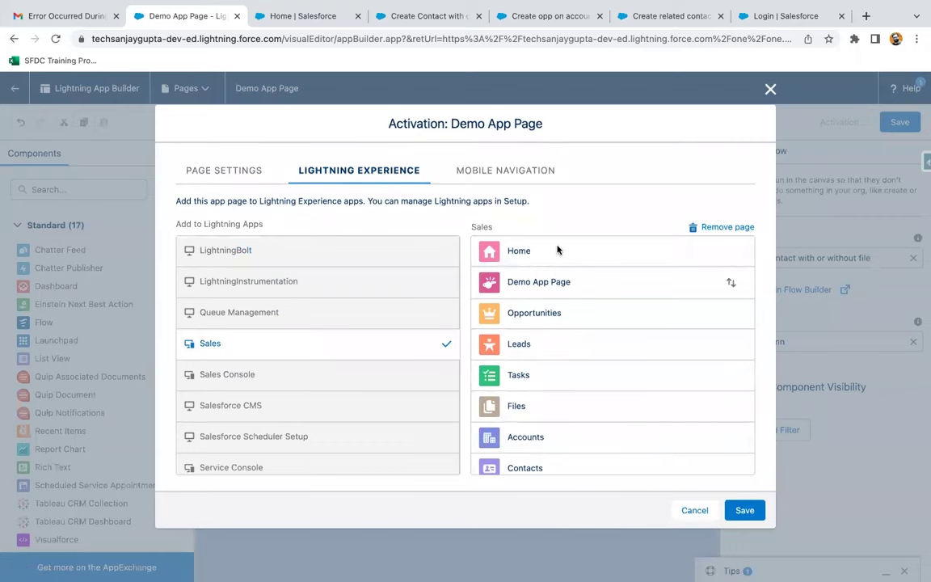
click(746, 516)
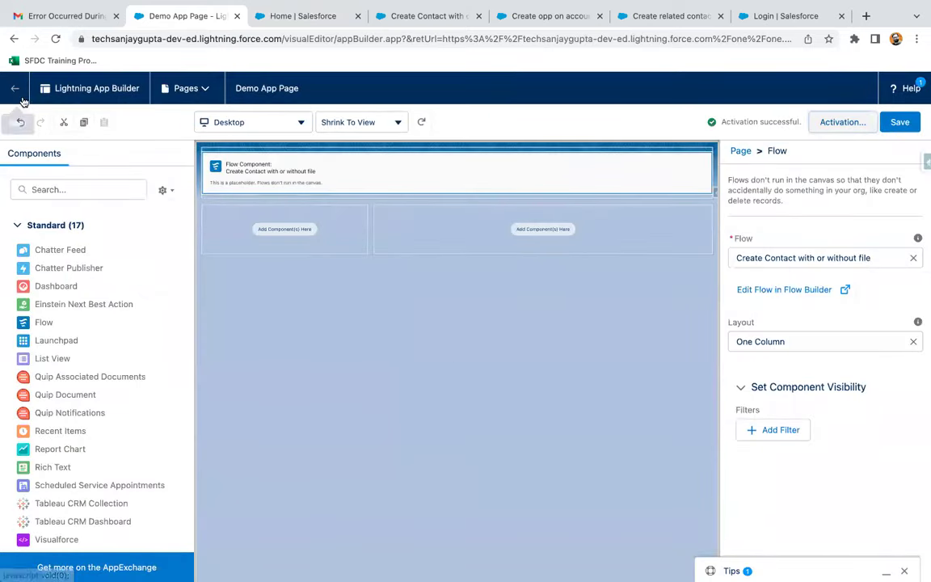
- Return to the Sales home page, refresh it, and open the Demo App Page tab
click(16, 91)
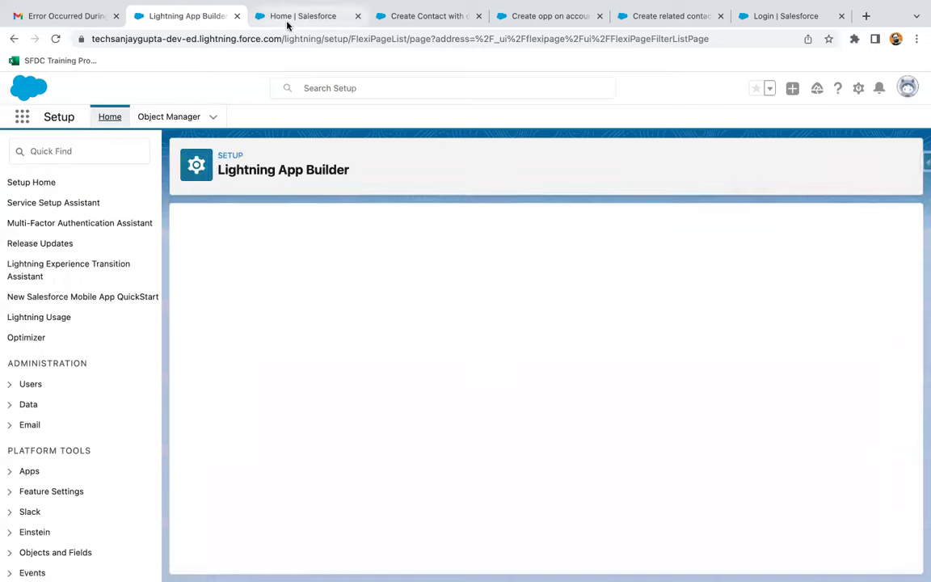
click(287, 25)
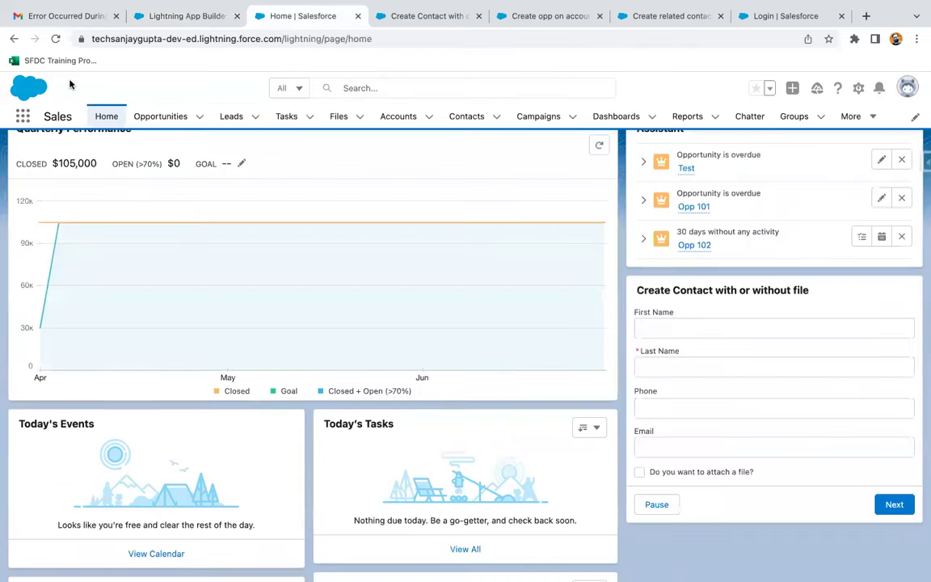
click(55, 38)
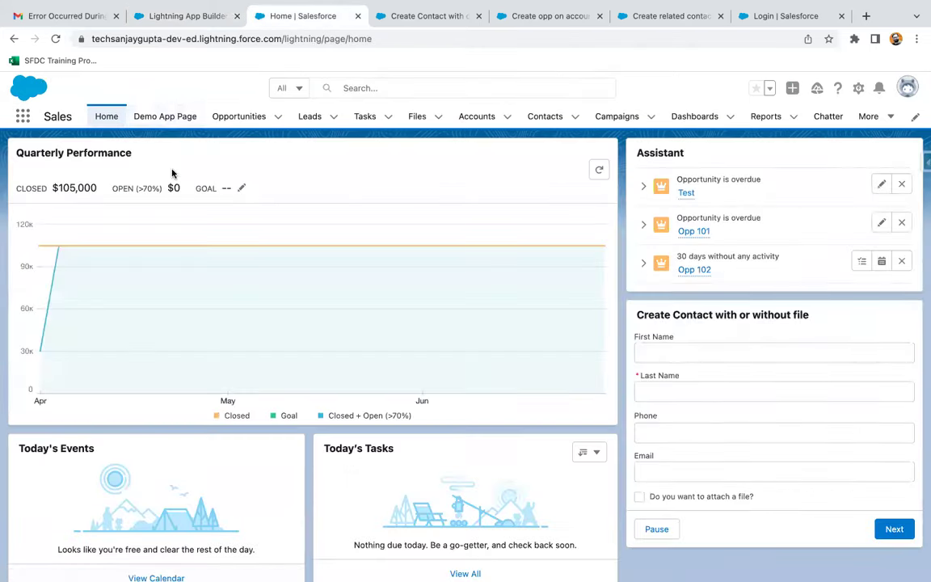
click(164, 118)
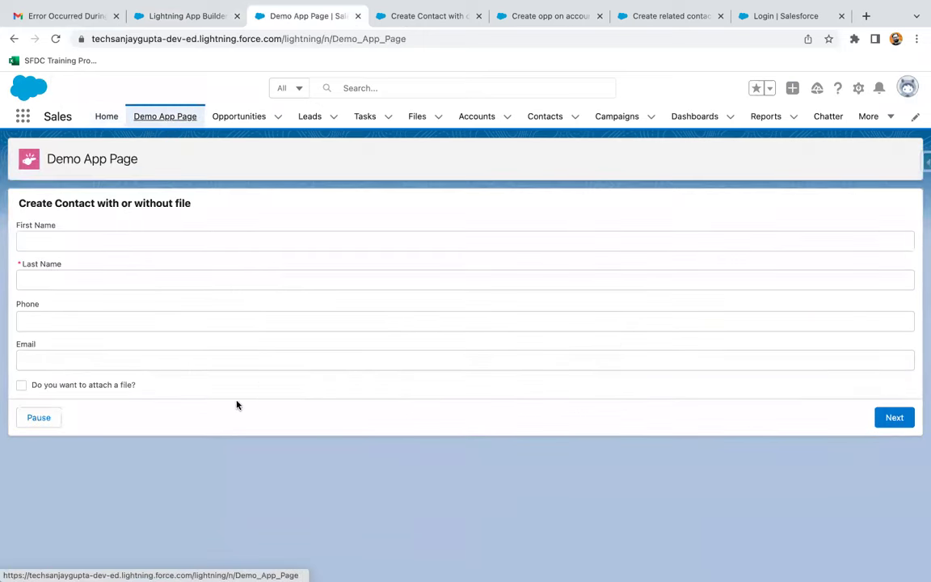
- Fill in the contact's first and last name, phone and e-mail without a file, and submit
click(52, 245)
key(Tab)
click(62, 320)
text(0000000)
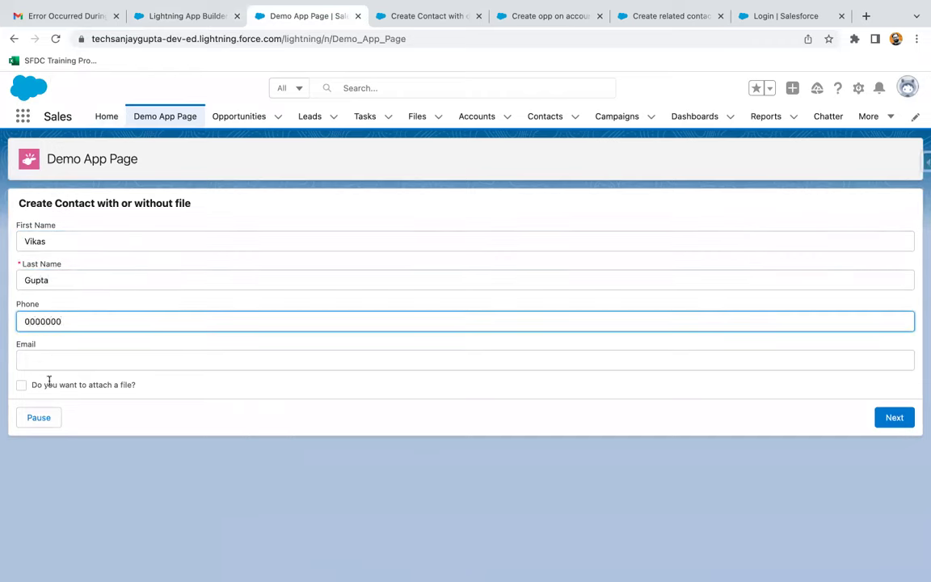
click(58, 359)
click(63, 393)
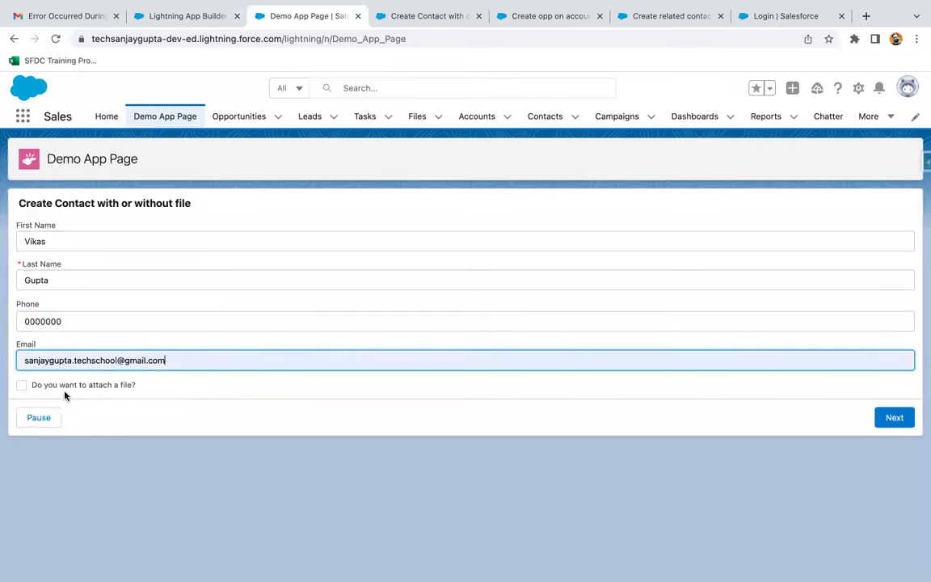
click(19, 388)
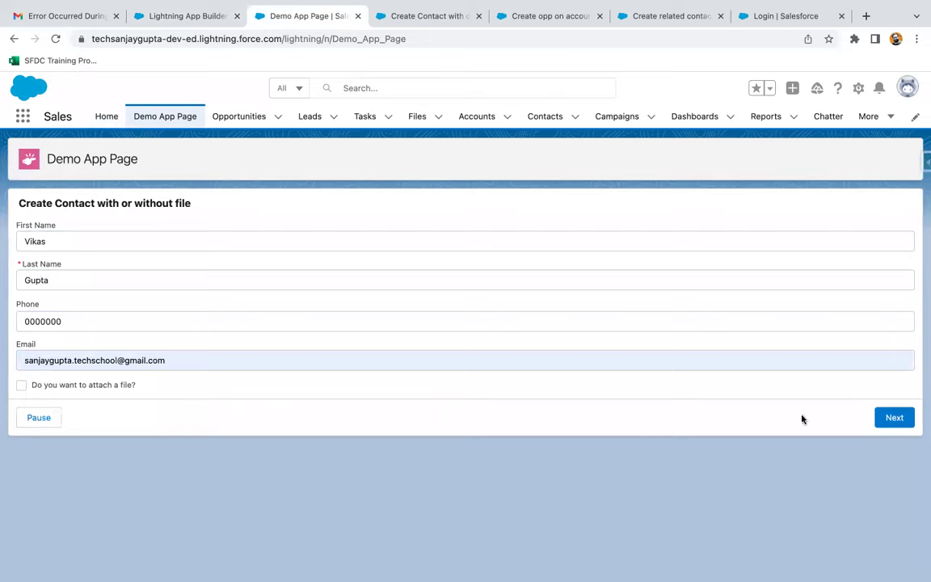
click(894, 417)
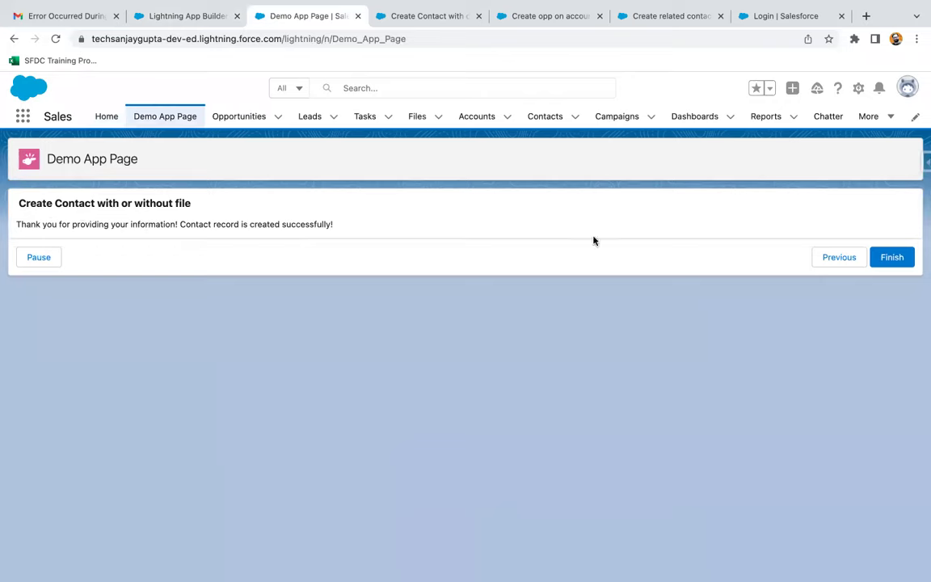
- Finish the flow, check the new contact's record under Contacts, then go back to Flow Builder
click(879, 263)
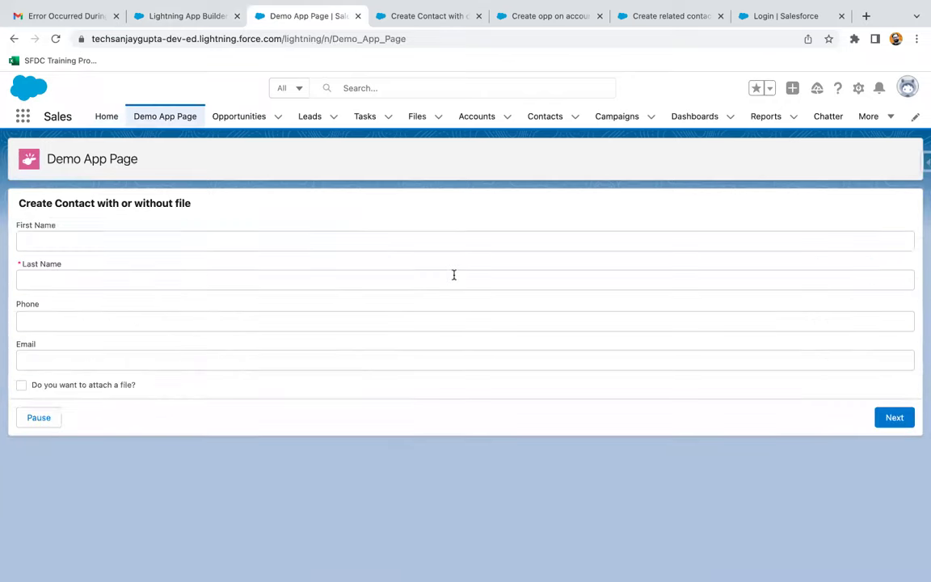
click(537, 120)
click(102, 234)
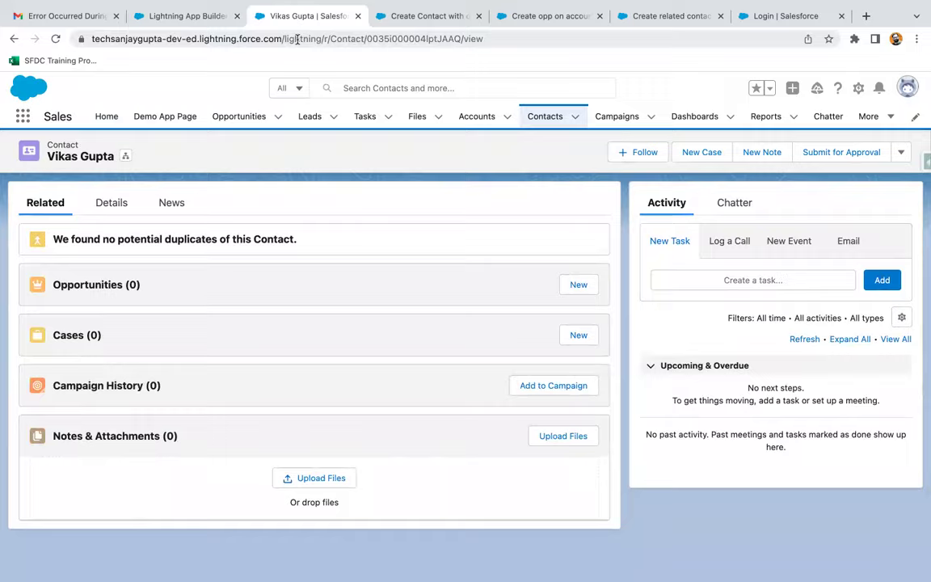
click(408, 15)
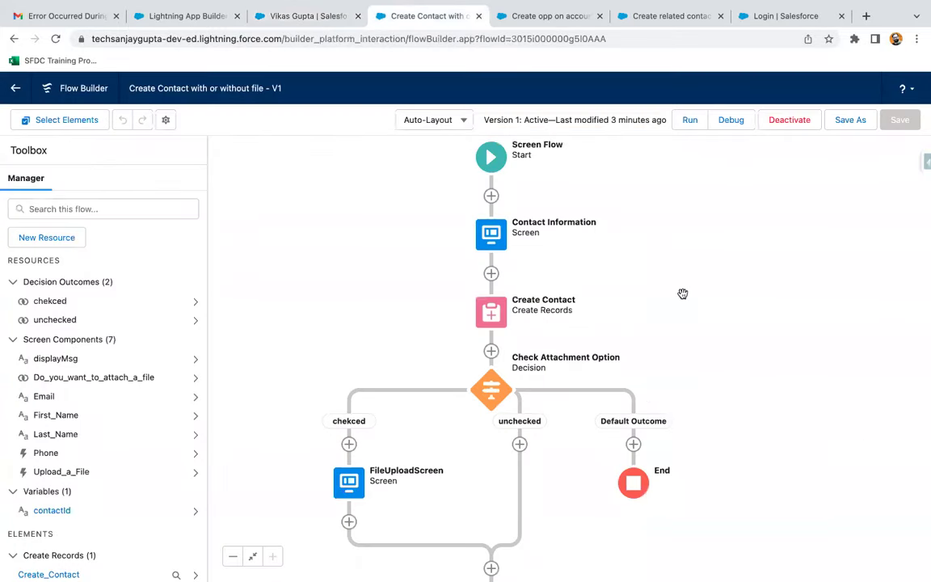